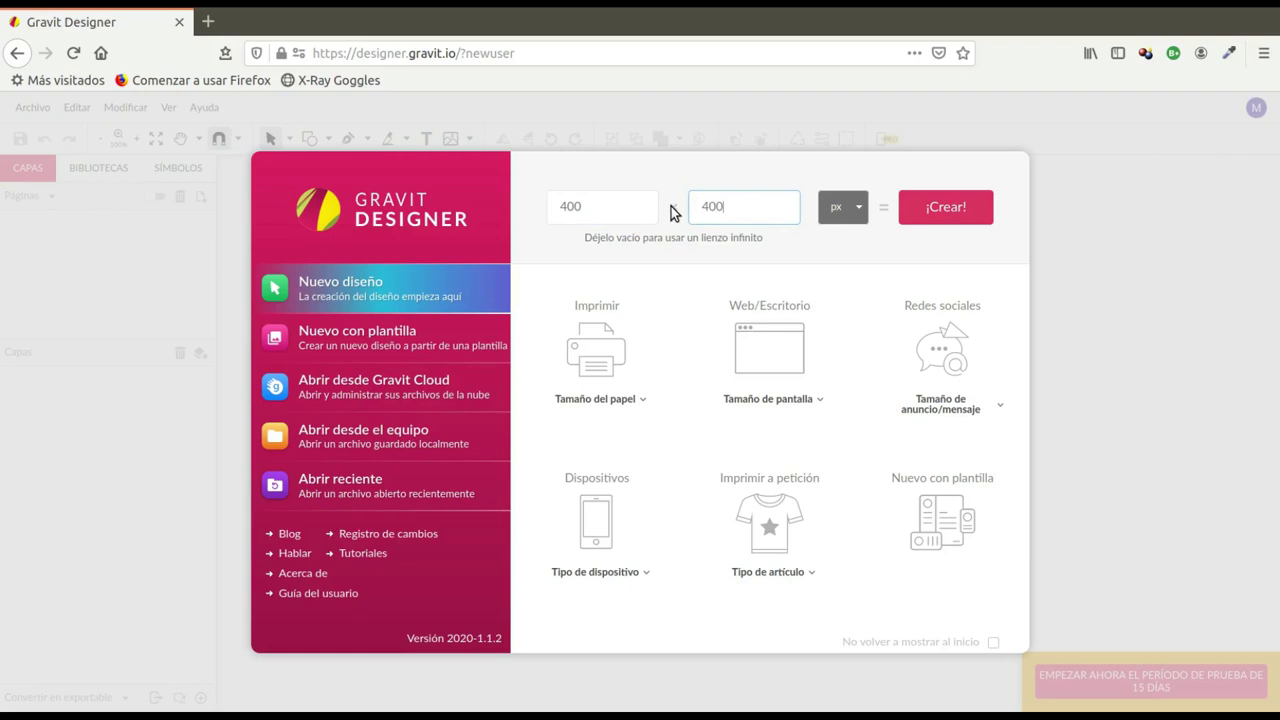
Create a 400 × 400 px design, then open the local image senal_prohibicion.jpg
{"action": "left_click", "coordinate": [932, 219]}
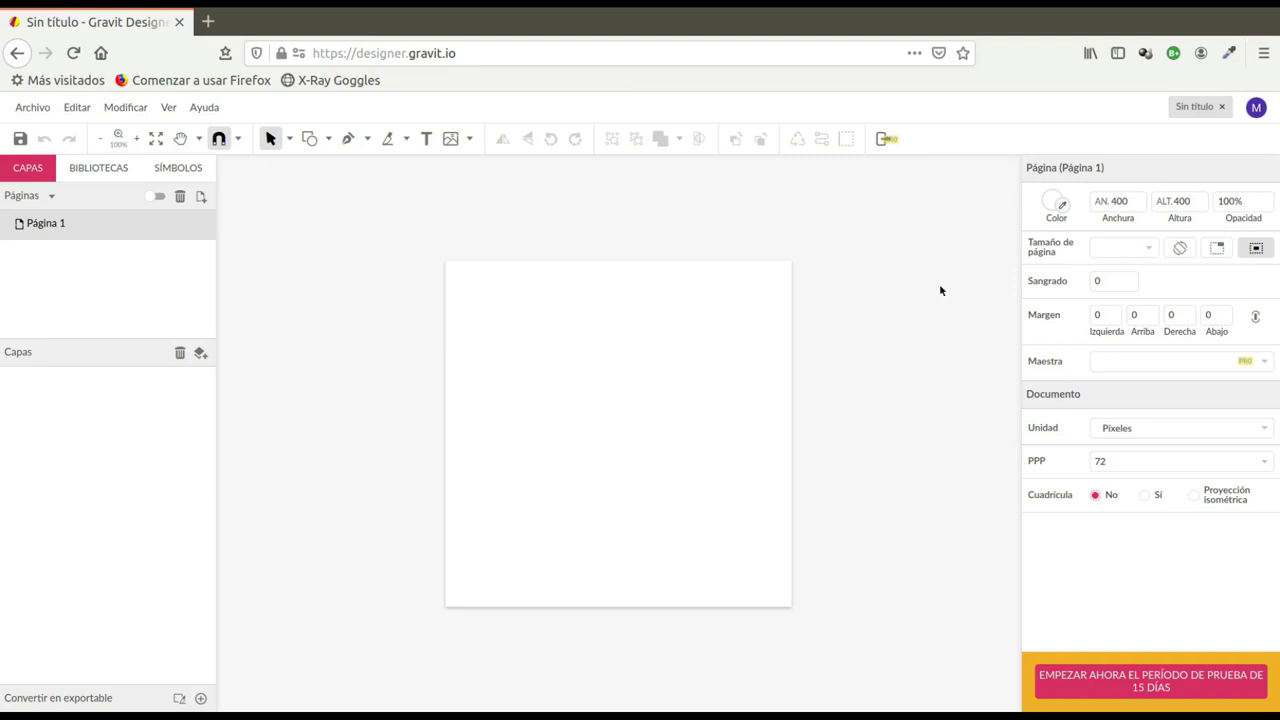
{"action": "left_click", "coordinate": [31, 110]}
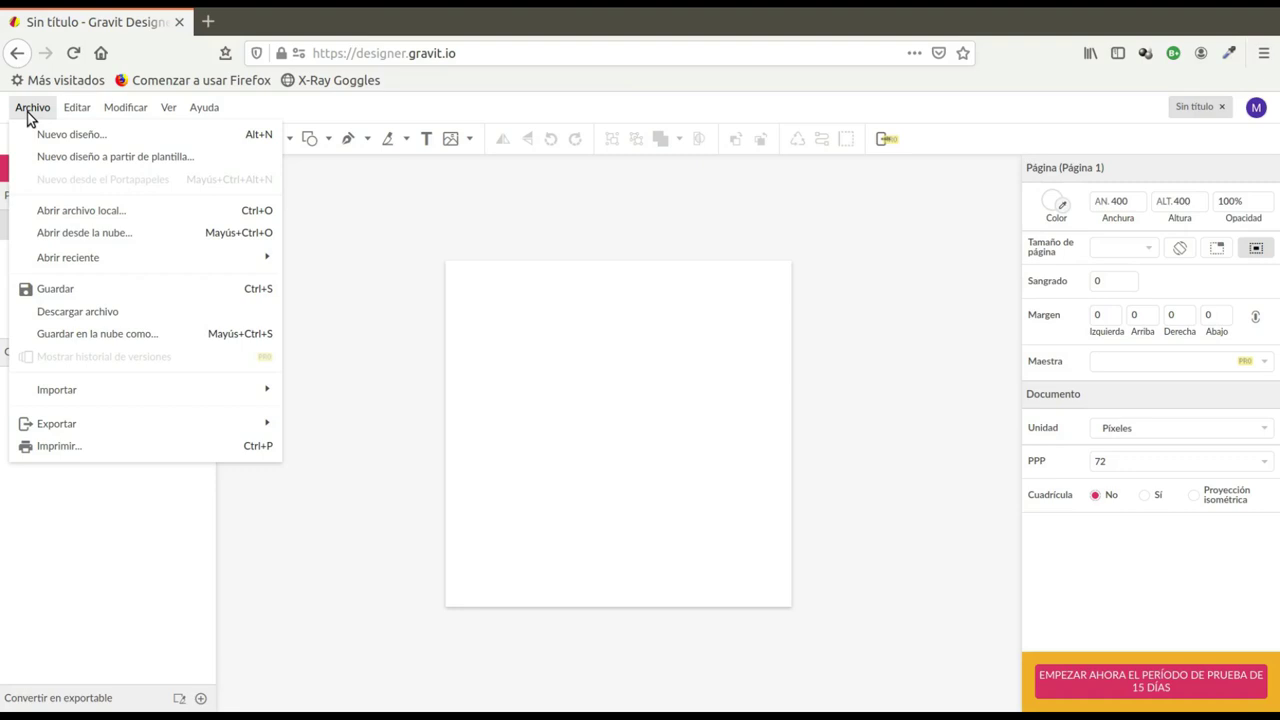
{"action": "left_click", "coordinate": [82, 213]}
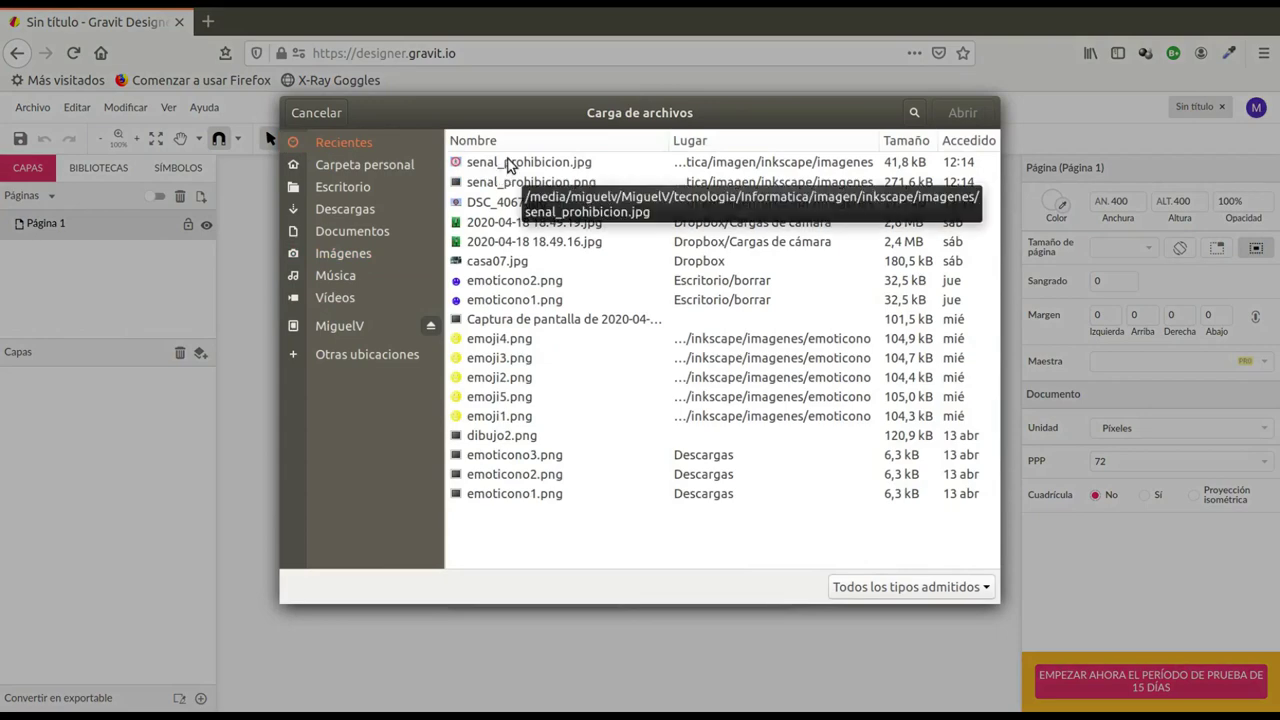
{"action": "left_click", "coordinate": [509, 164]}
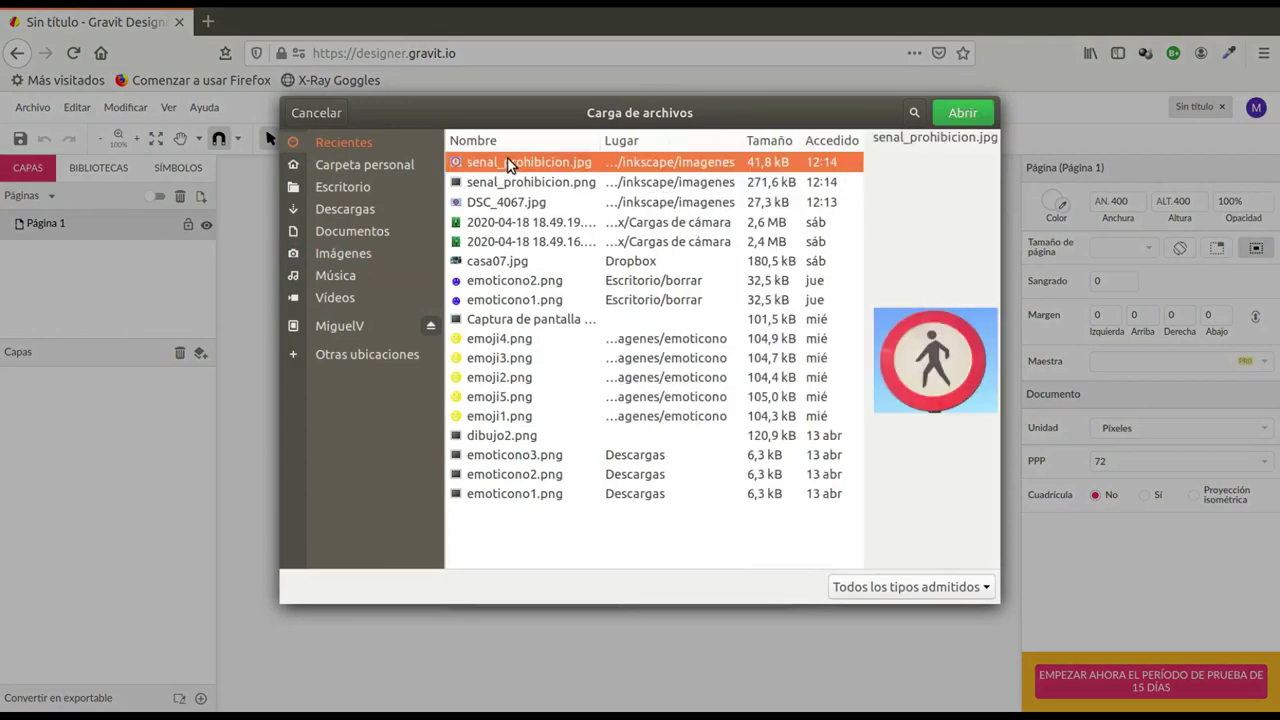
{"action": "left_click", "coordinate": [955, 116]}
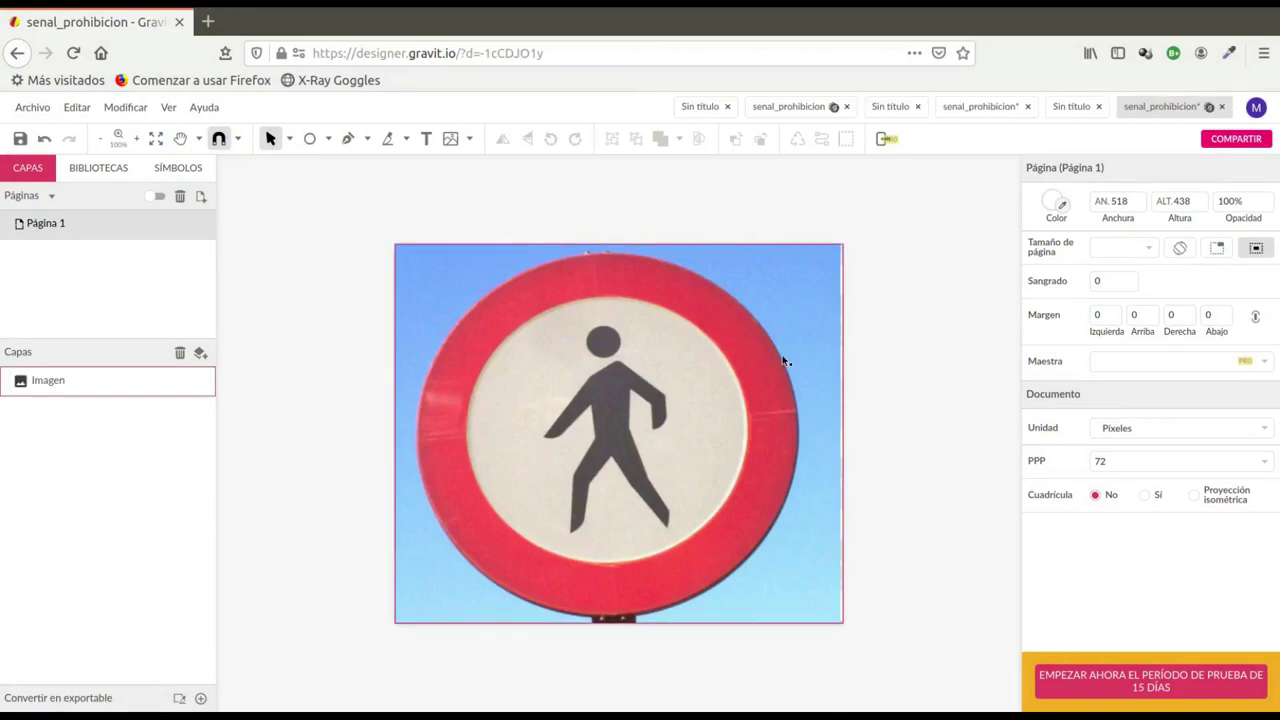
Scale the sign image down proportionally to about 259 × 219 px, keeping it in the page's upper-left corner
{"action": "left_click", "coordinate": [737, 461]}
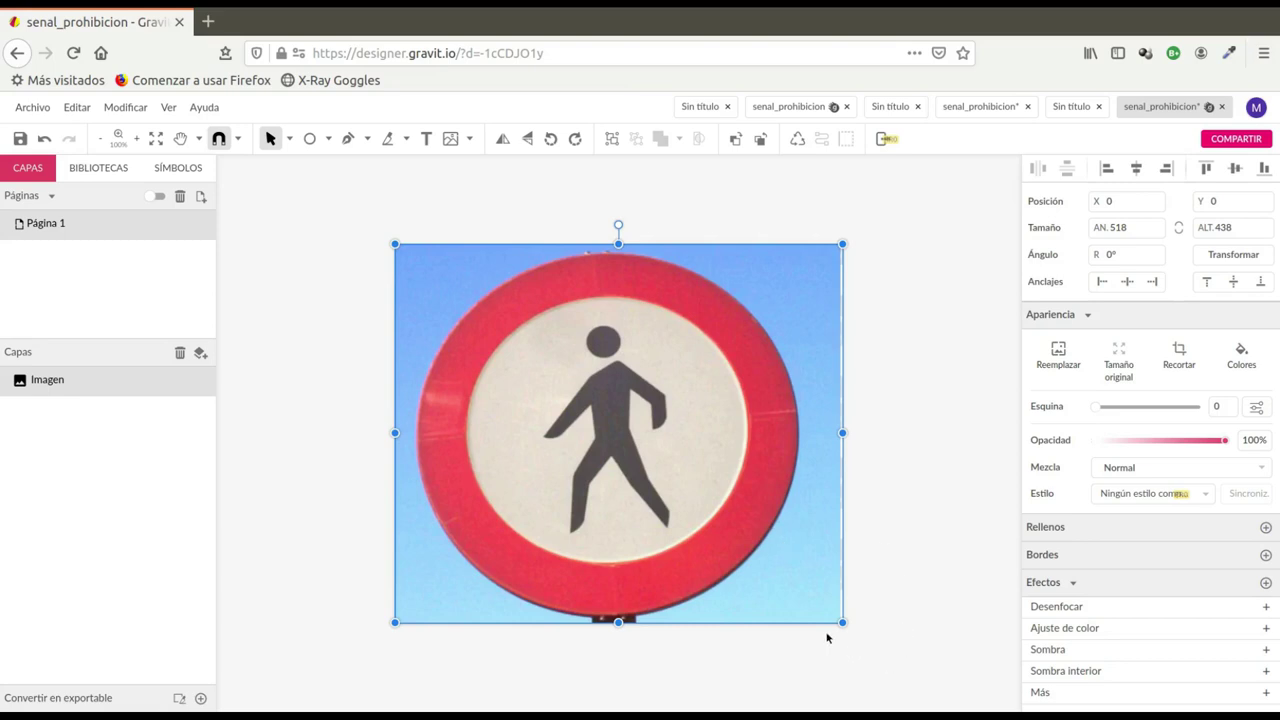
{"action": "left_click_drag", "start_coordinate": [844, 624], "coordinate": [577, 304]}
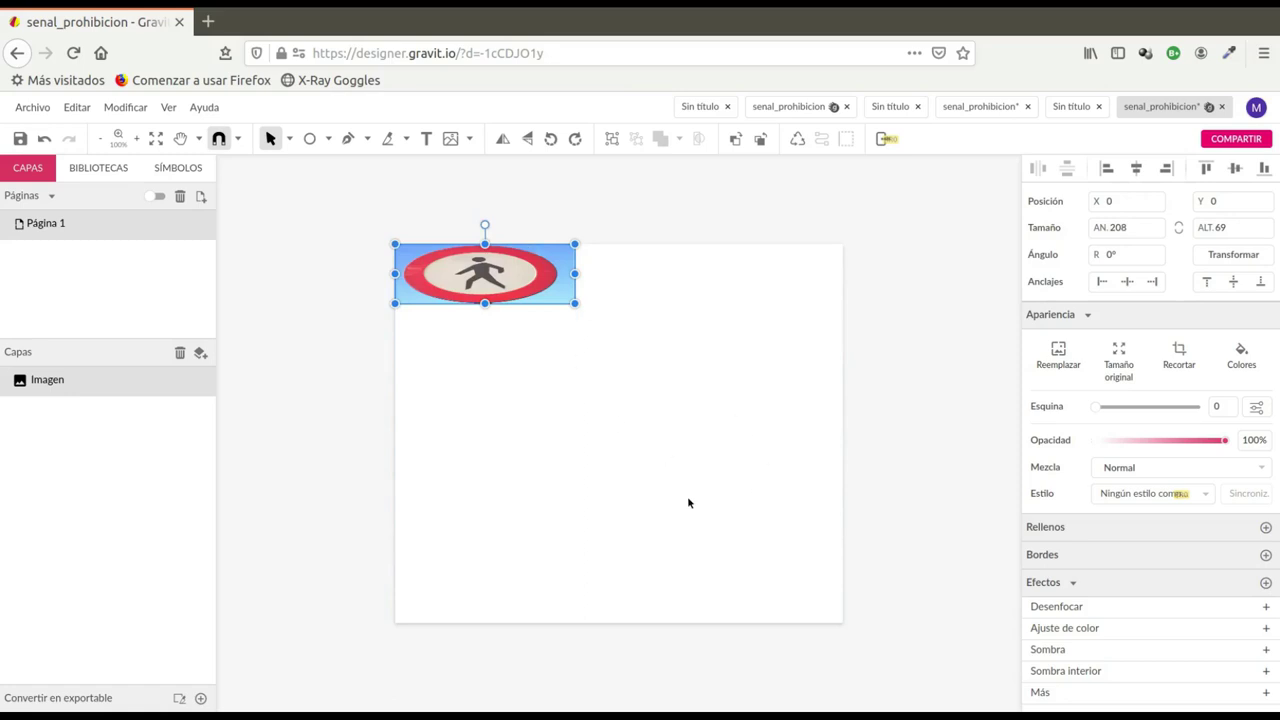
{"action": "key", "text": "ctrl+z"}
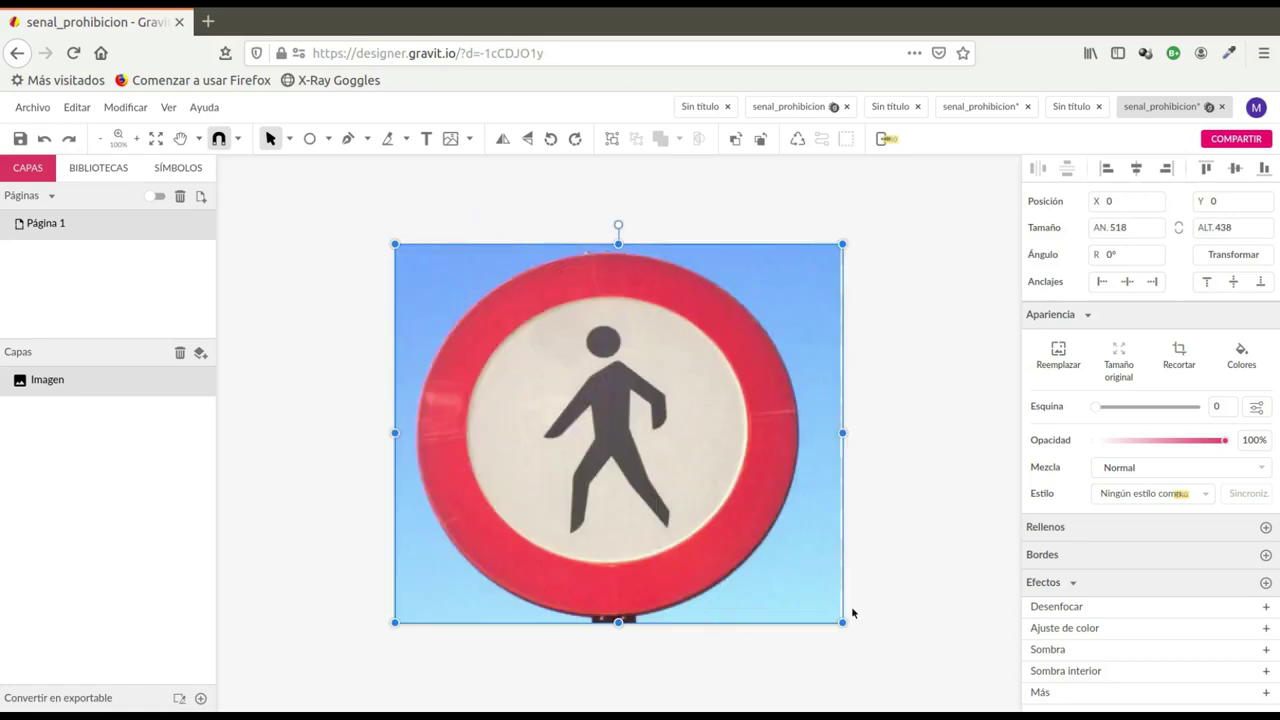
{"action": "key", "text": "shift"}
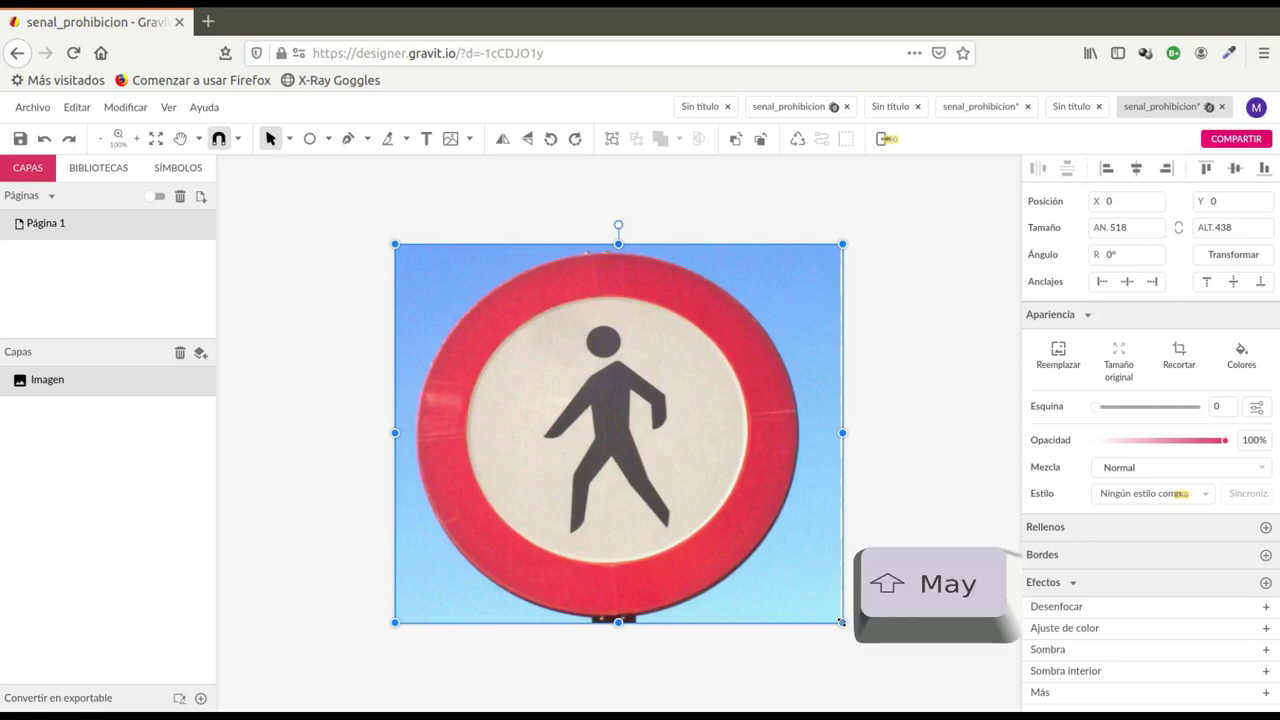
{"action": "left_click_drag", "start_coordinate": [840, 622], "coordinate": [546, 418]}
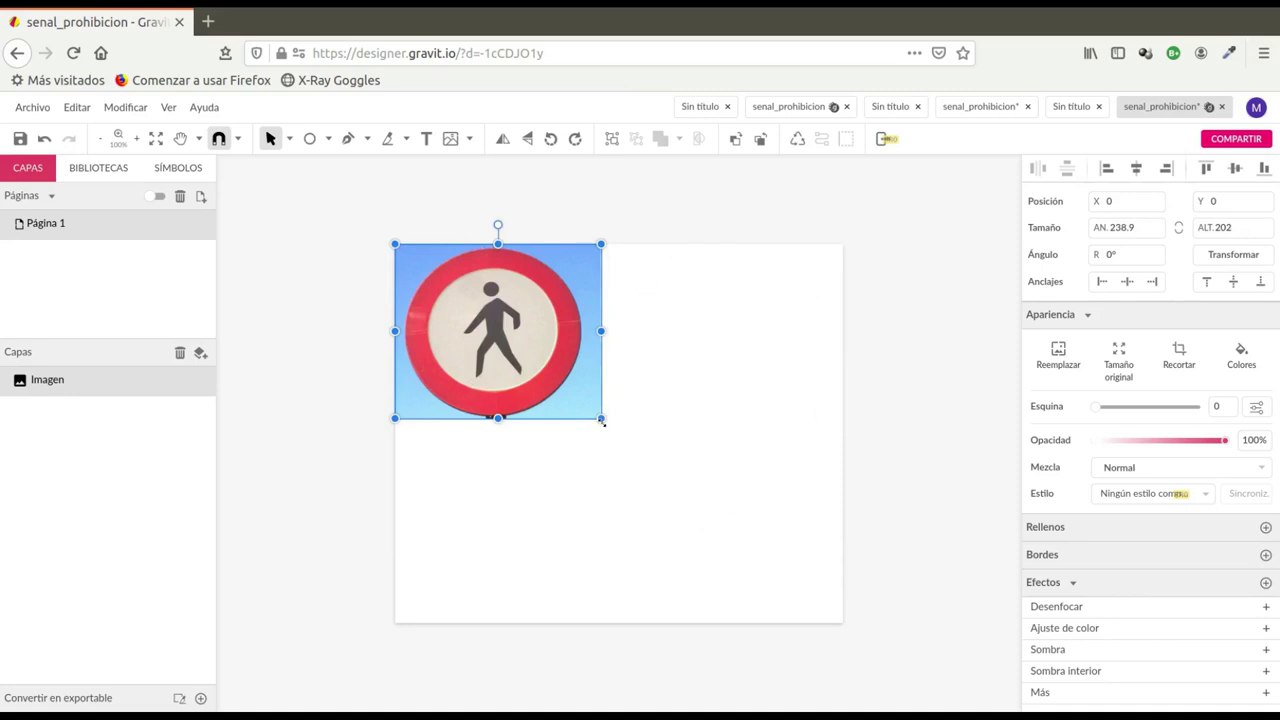
{"action": "left_click_drag", "start_coordinate": [601, 421], "coordinate": [619, 433]}
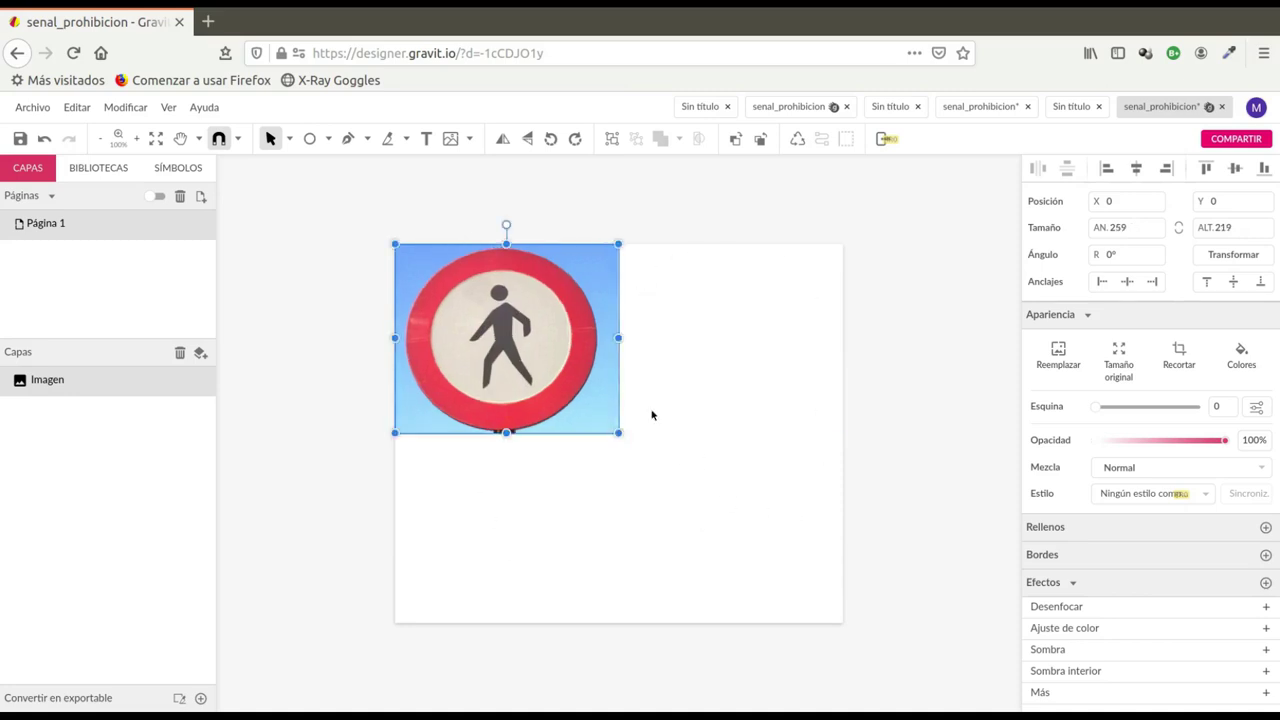
{"action": "left_click", "coordinate": [763, 386]}
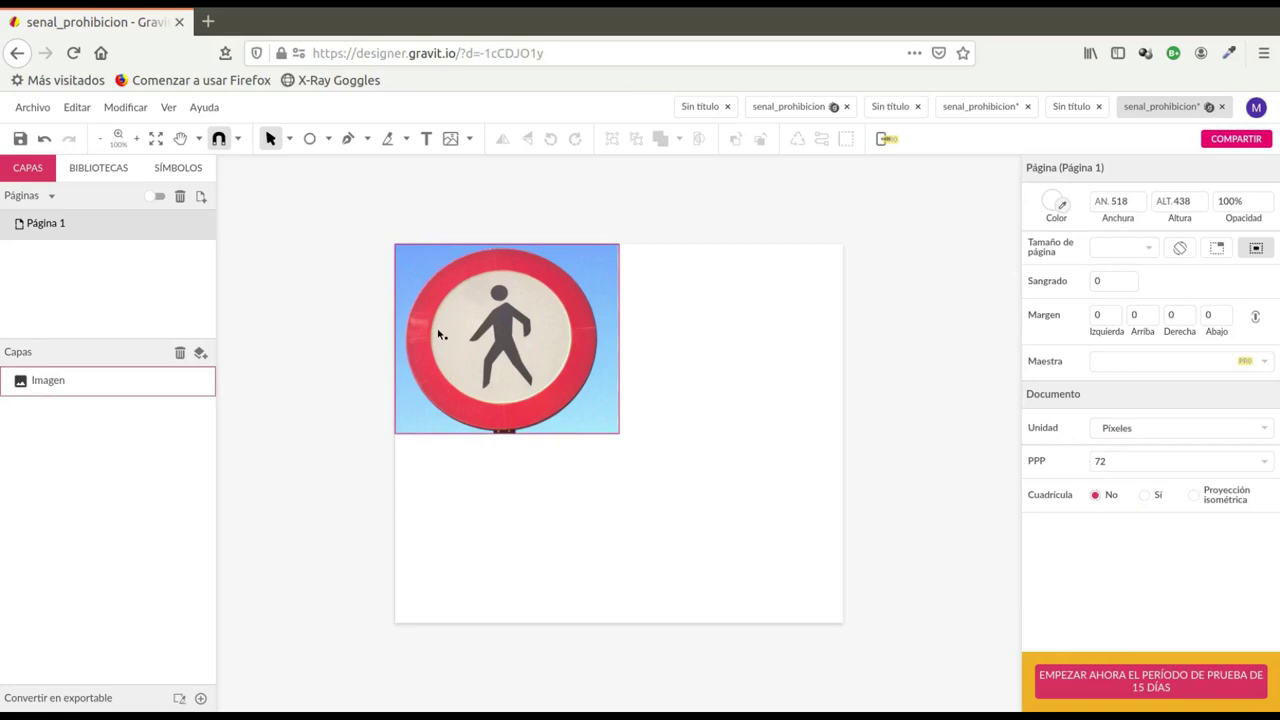
Draw an ellipse about 204 × 184 px over the round sign in the image
{"action": "left_click", "coordinate": [329, 139]}
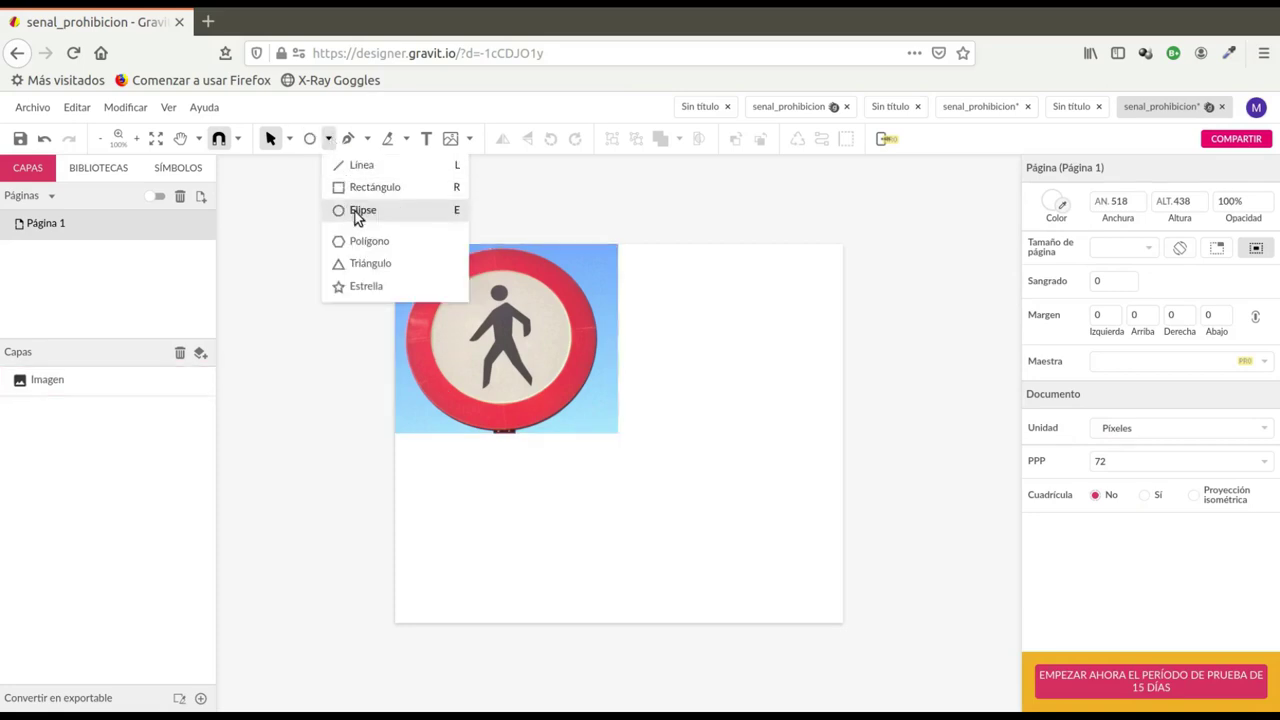
{"action": "left_click", "coordinate": [360, 209]}
{"action": "left_click_drag", "start_coordinate": [420, 258], "coordinate": [596, 423]}
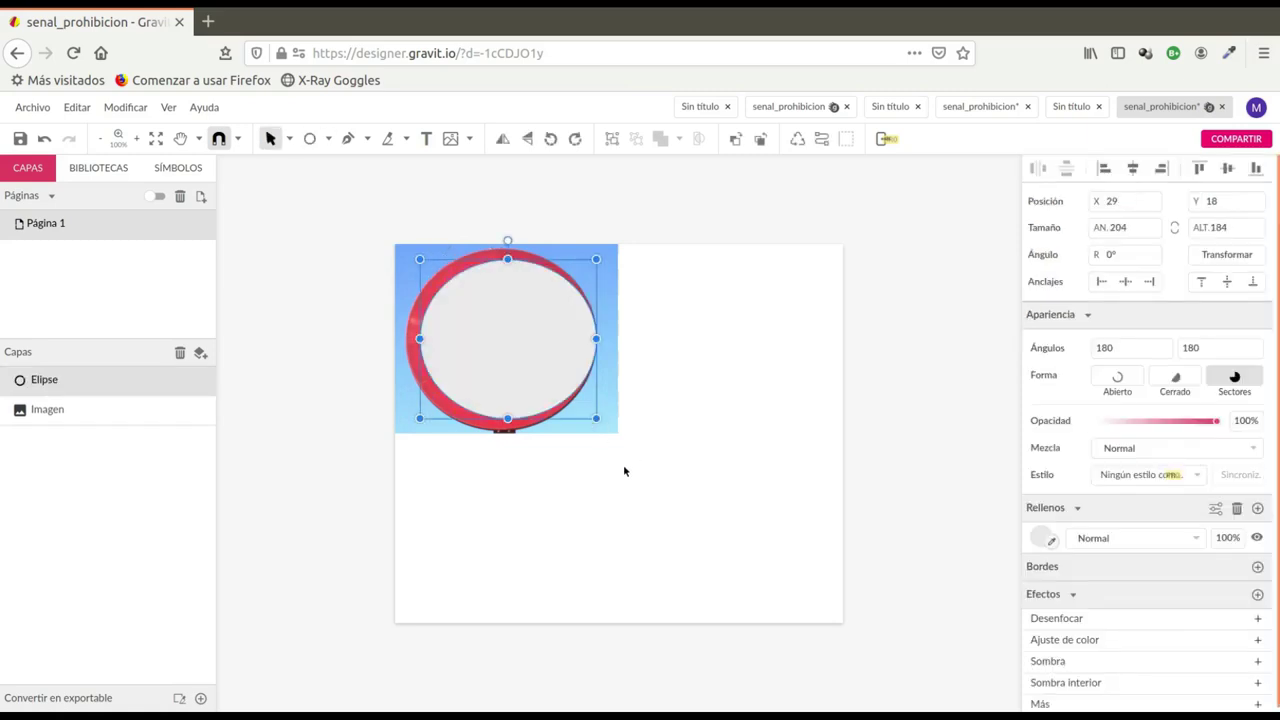
Fill the ellipse with lime green #BAF200 at 58% opacity so the sign shows through
{"action": "scroll", "coordinate": [522, 447], "scroll_direction": "up", "scroll_amount": 1}
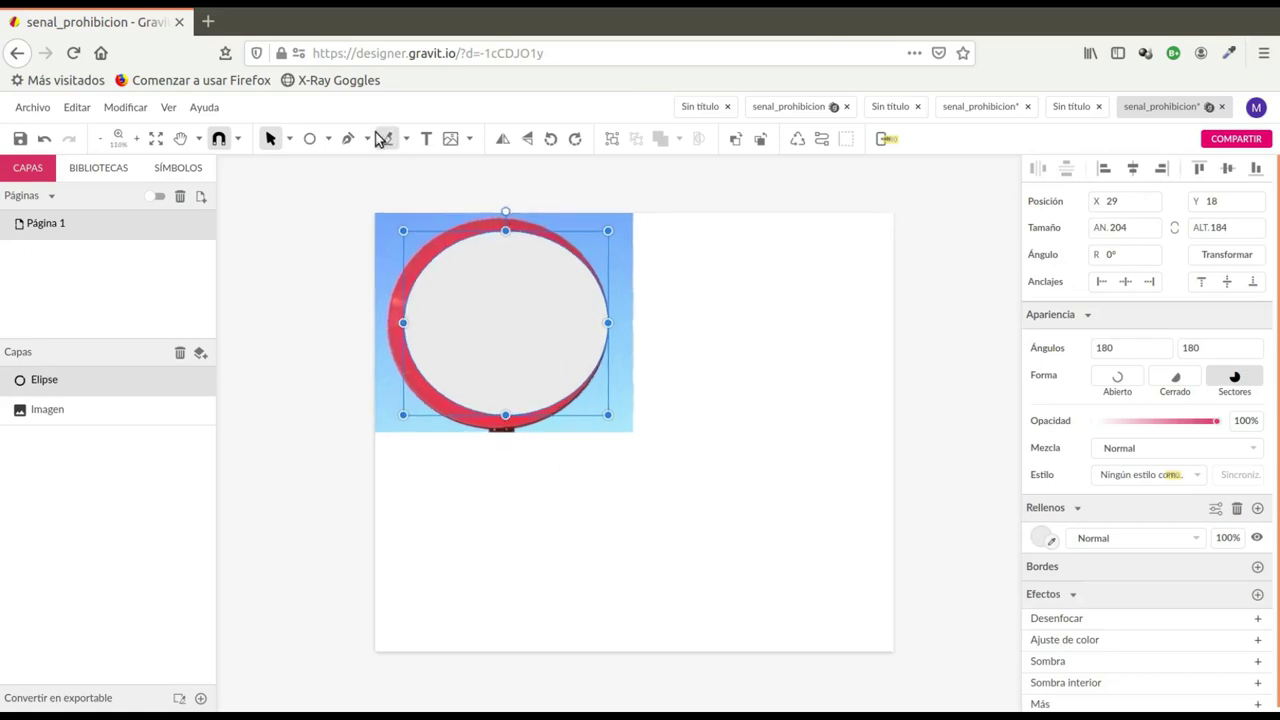
{"action": "scroll", "coordinate": [360, 260], "scroll_direction": "up", "scroll_amount": 3}
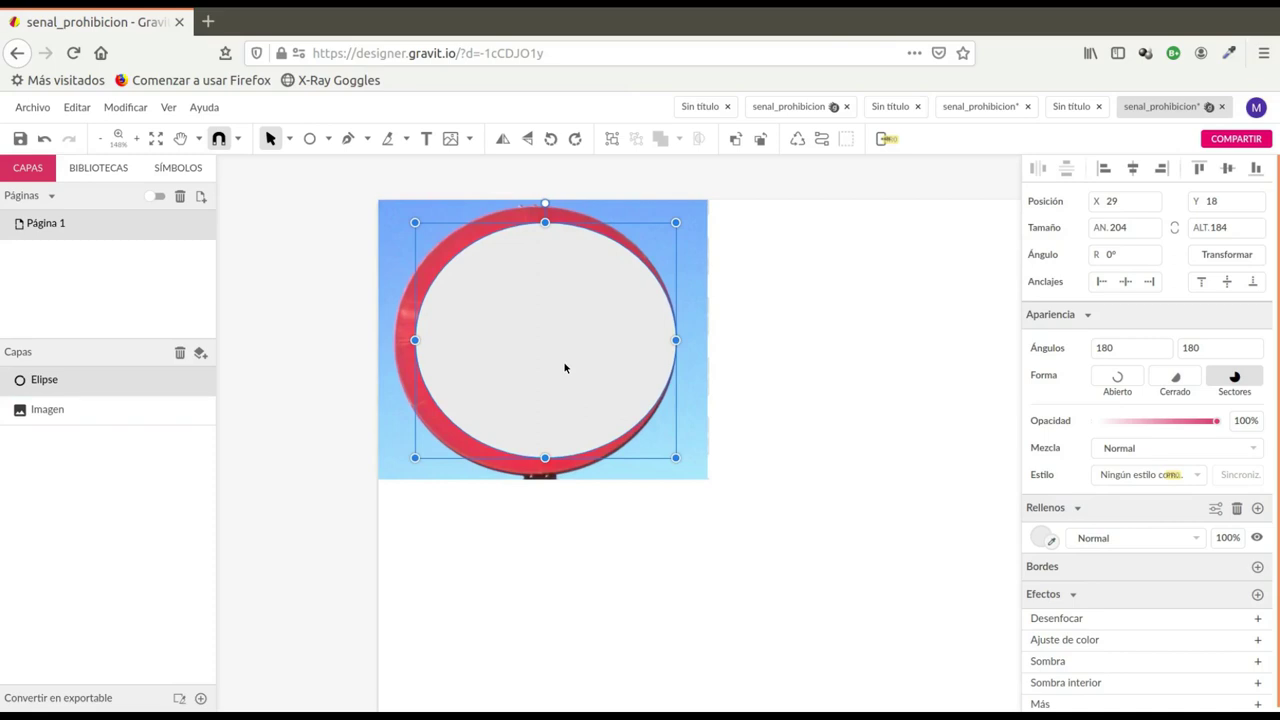
{"action": "left_click", "coordinate": [1040, 539]}
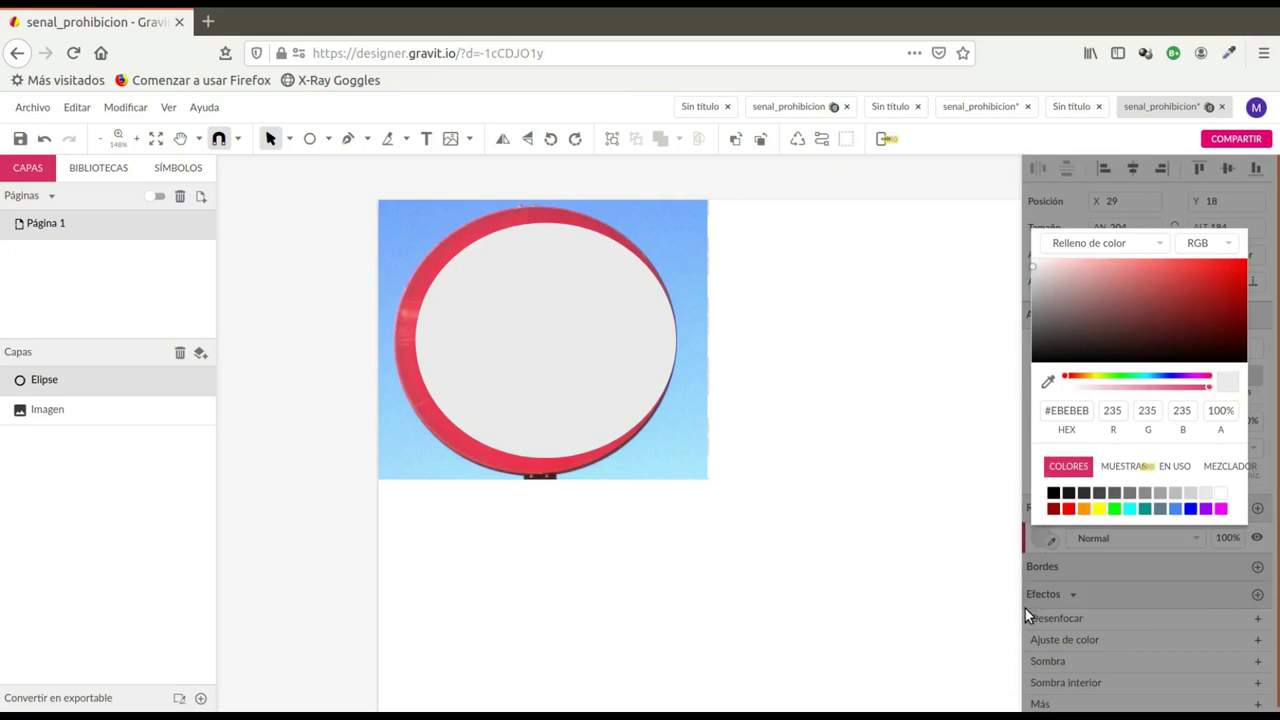
{"action": "left_click", "coordinate": [1095, 376]}
{"action": "left_click_drag", "start_coordinate": [1246, 277], "coordinate": [1247, 267]}
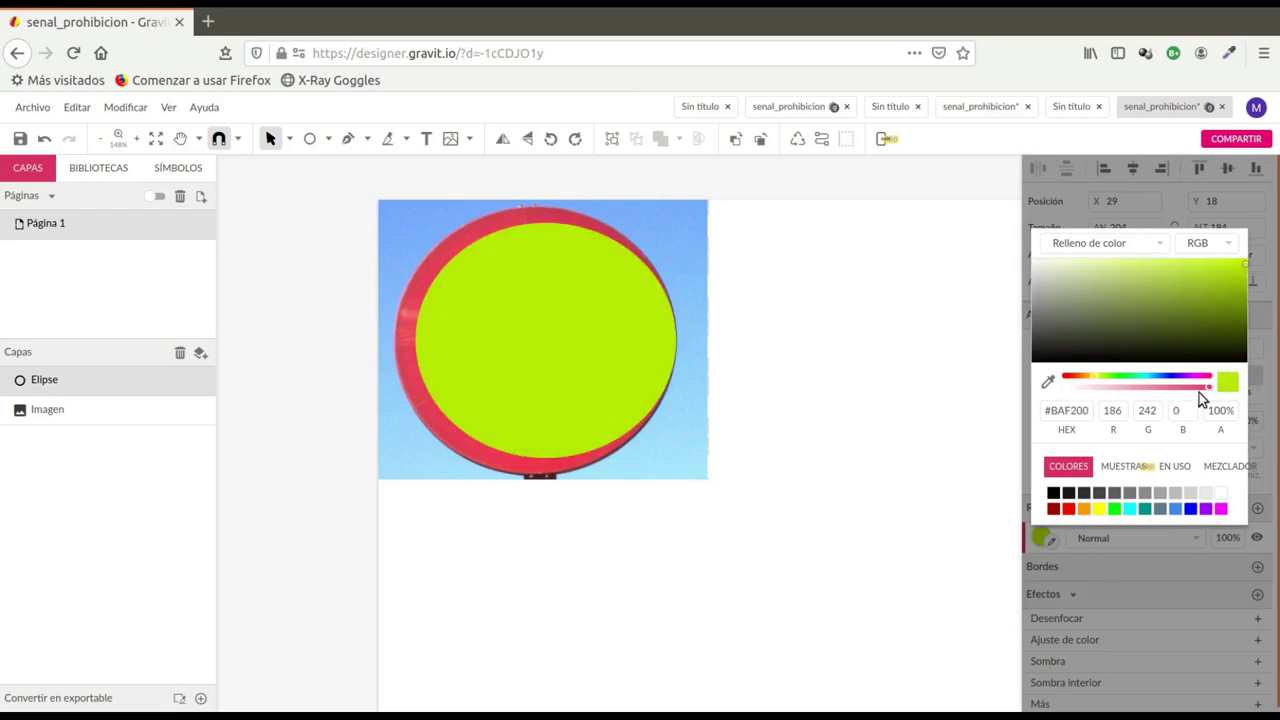
{"action": "left_click_drag", "start_coordinate": [1210, 388], "coordinate": [1150, 381]}
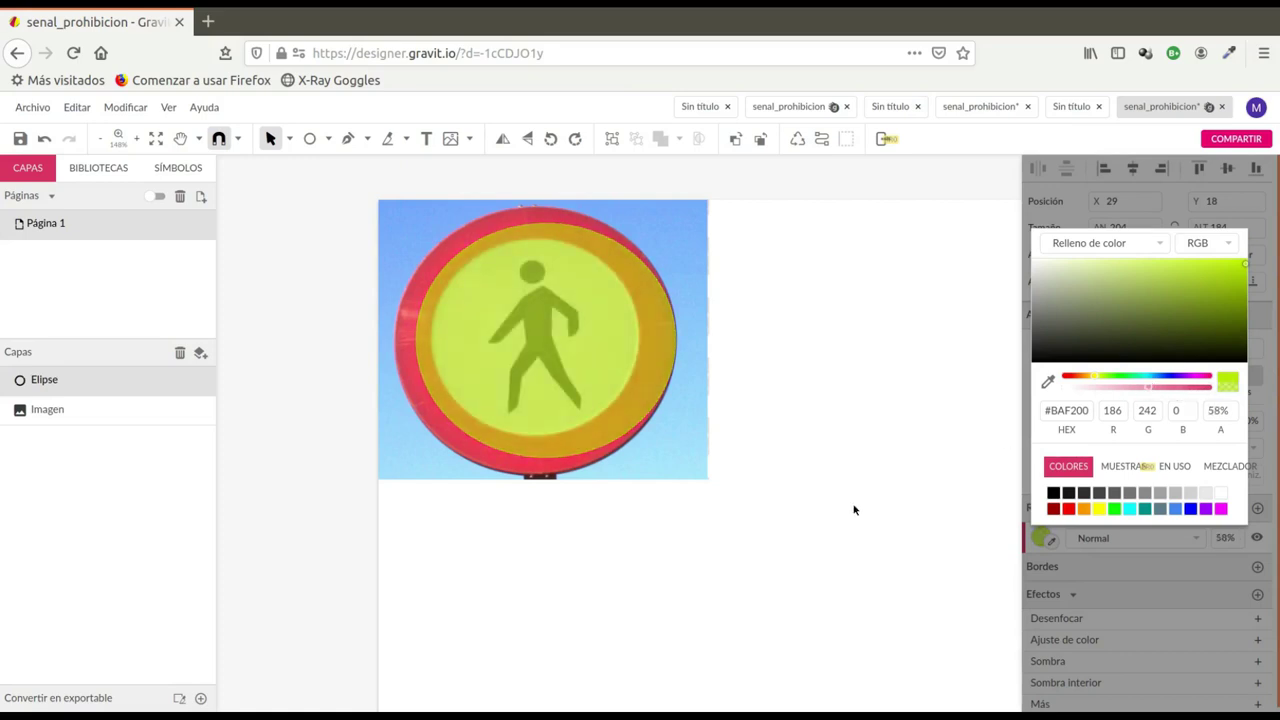
Fit the green ellipse to the sign's outer edge at about 221 × 209 px and move it beside the image to about X 266, Y 5
{"action": "left_click", "coordinate": [397, 340]}
{"action": "left_click_drag", "start_coordinate": [397, 340], "coordinate": [393, 340]}
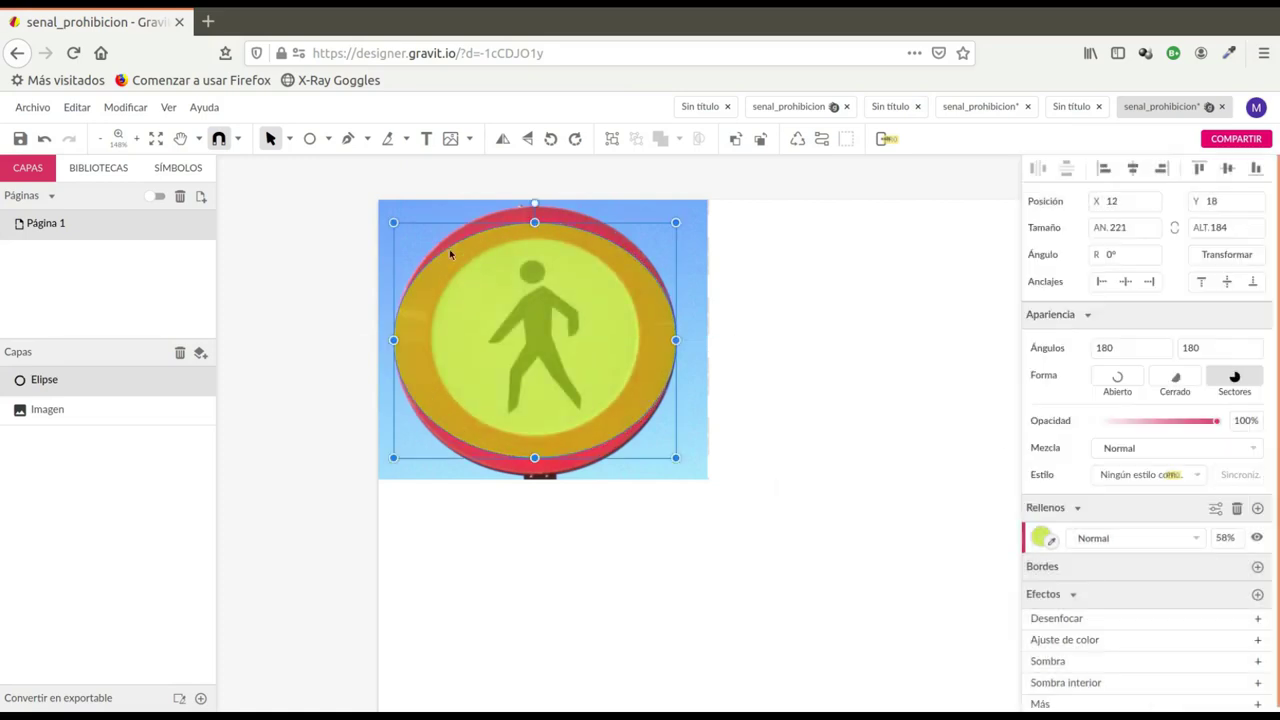
{"action": "left_click_drag", "start_coordinate": [535, 222], "coordinate": [530, 207]}
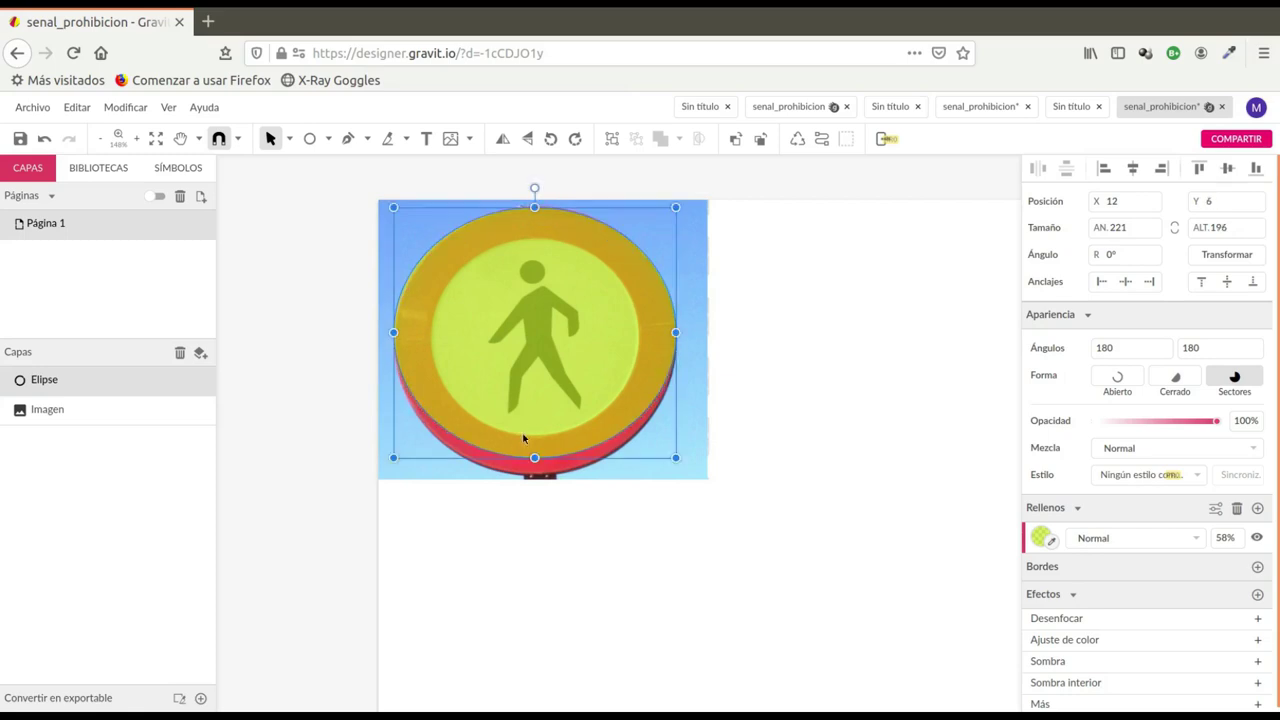
{"action": "left_click_drag", "start_coordinate": [535, 457], "coordinate": [535, 474]}
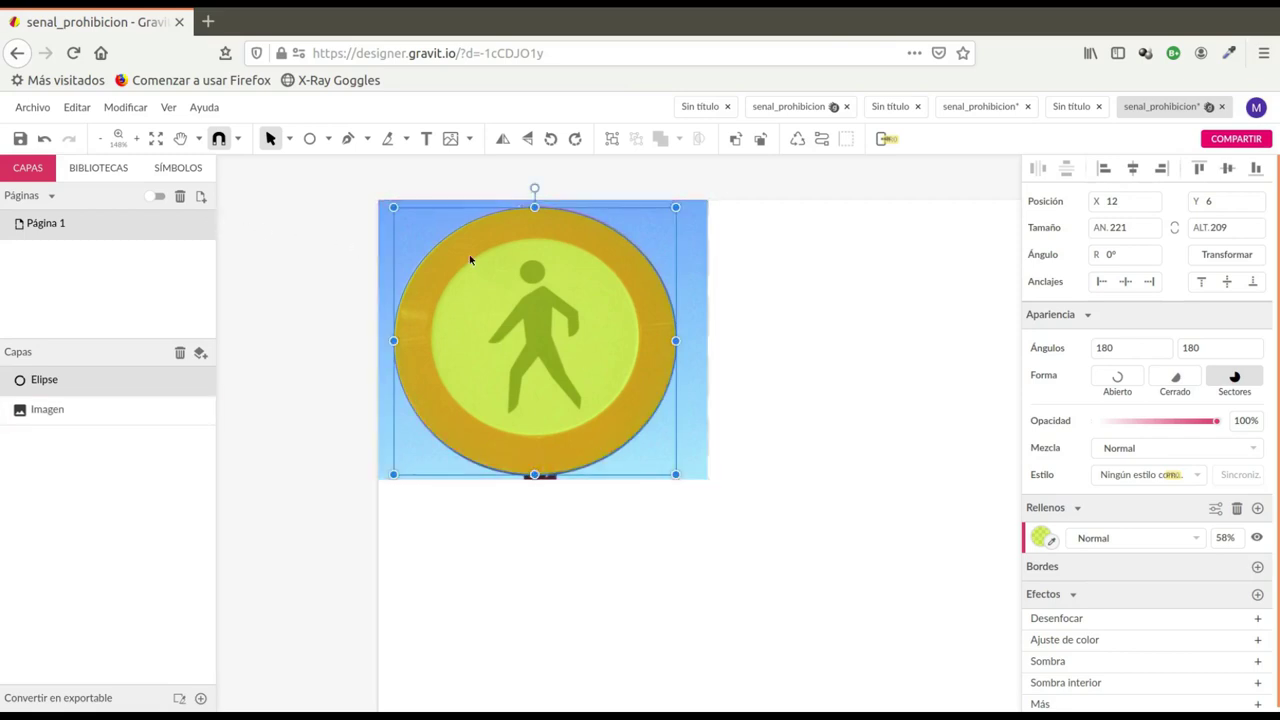
{"action": "left_click_drag", "start_coordinate": [469, 254], "coordinate": [816, 255]}
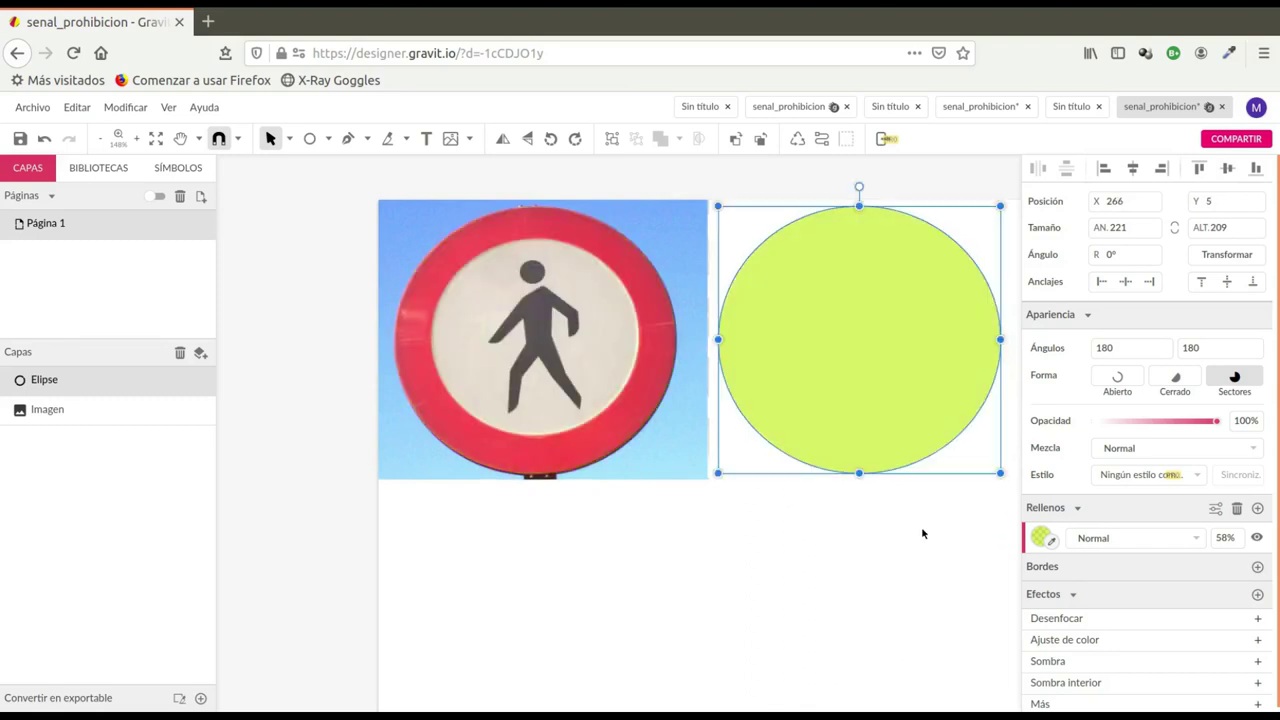
{"action": "left_click", "coordinate": [873, 599]}
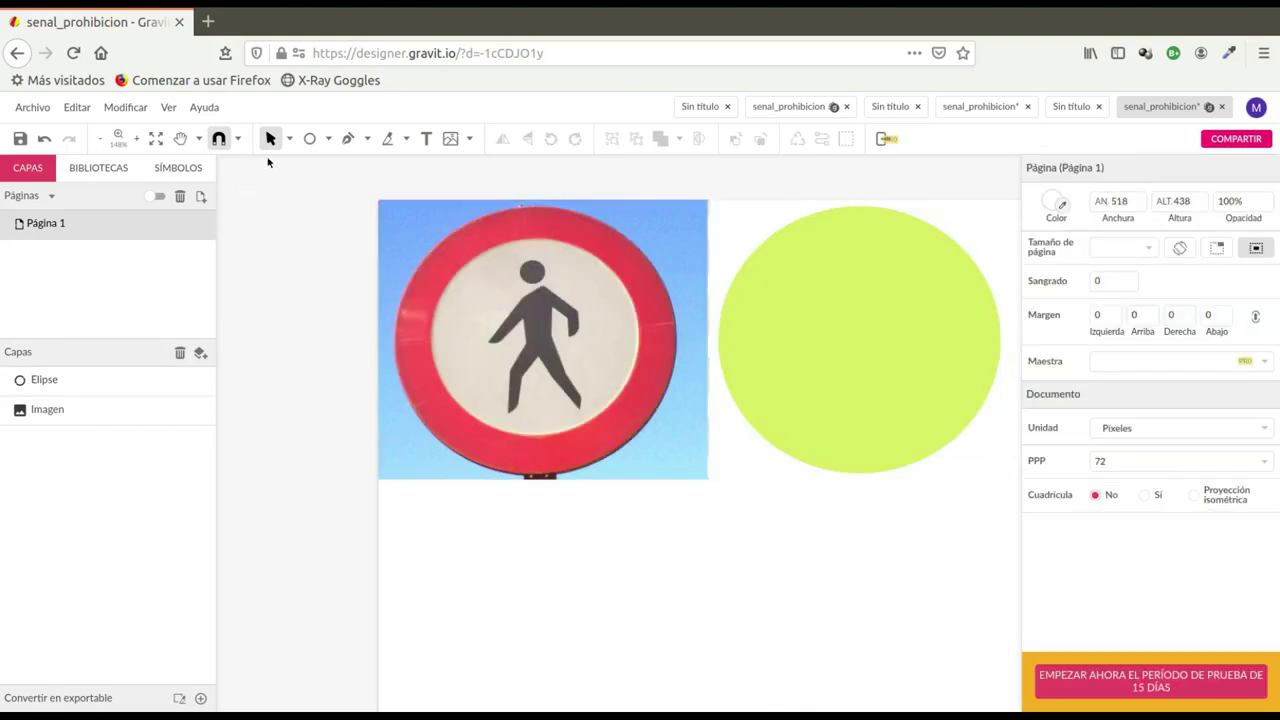
Draw a second ellipse about 150 × 141 px over the sign's inner area and fill it with blue #0C93E8 at 71% opacity
{"action": "left_click", "coordinate": [313, 140]}
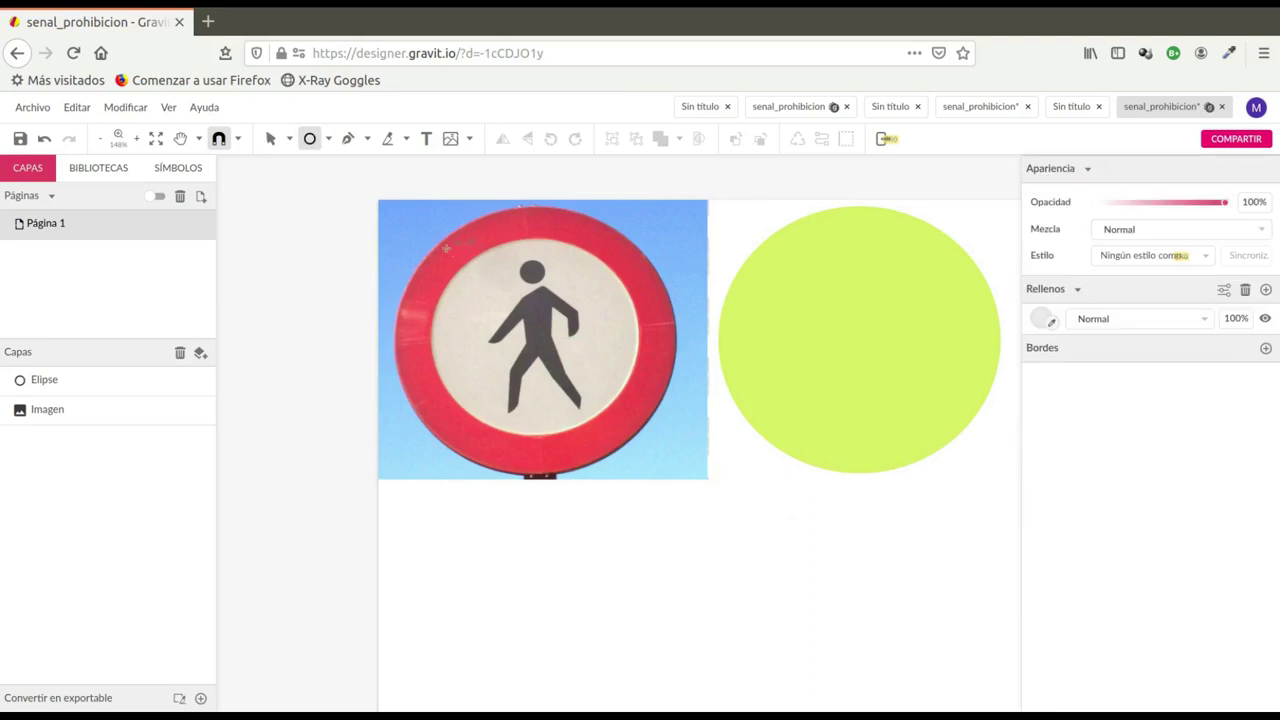
{"action": "left_click_drag", "start_coordinate": [446, 249], "coordinate": [637, 429]}
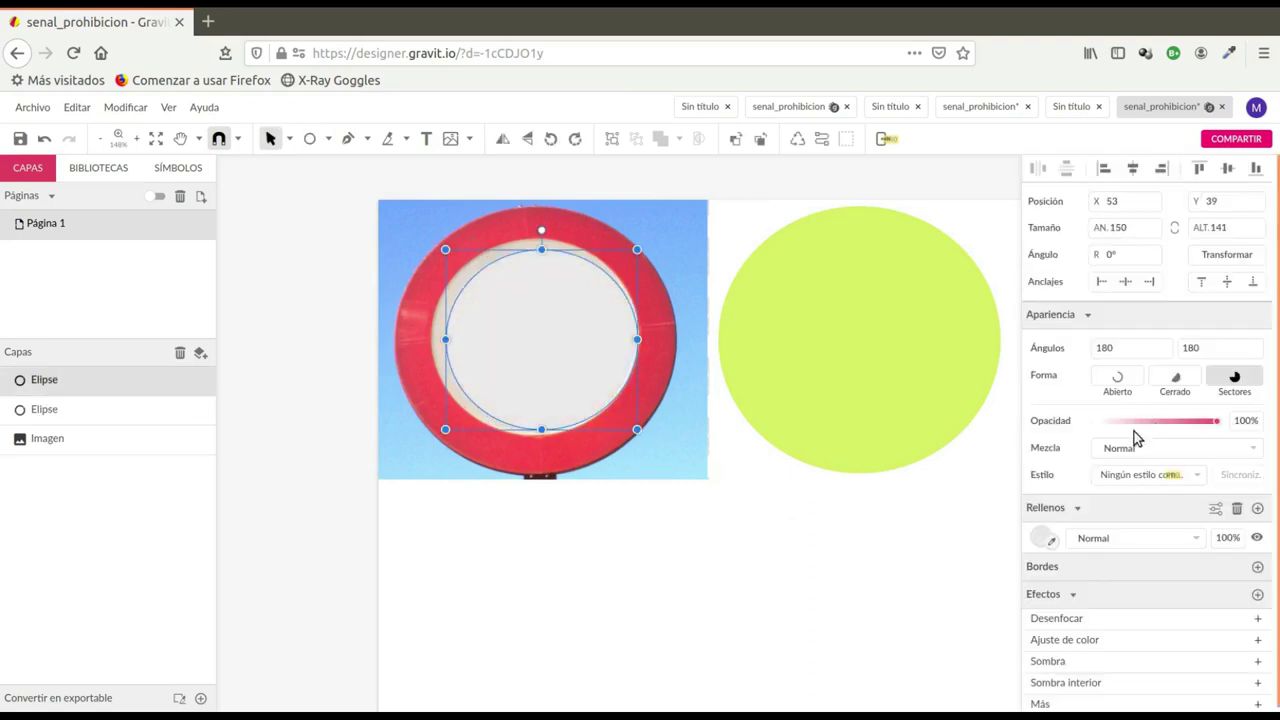
{"action": "left_click", "coordinate": [1043, 537]}
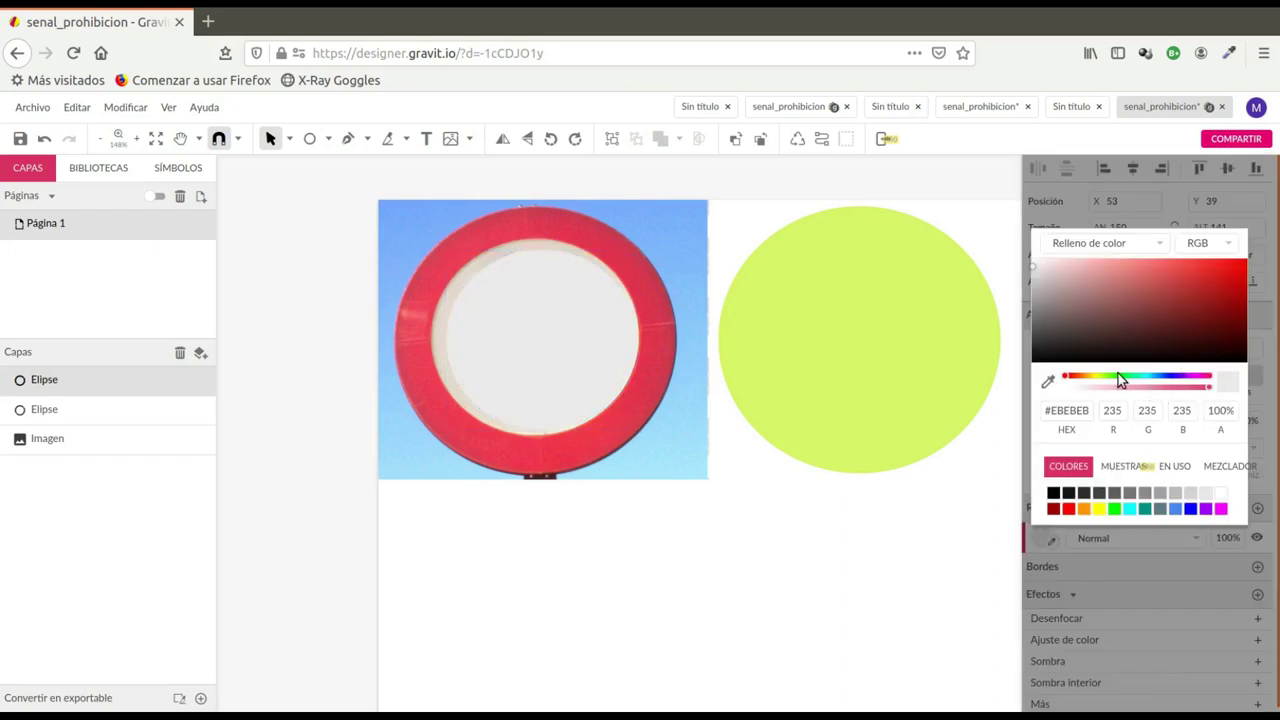
{"action": "left_click", "coordinate": [1148, 377]}
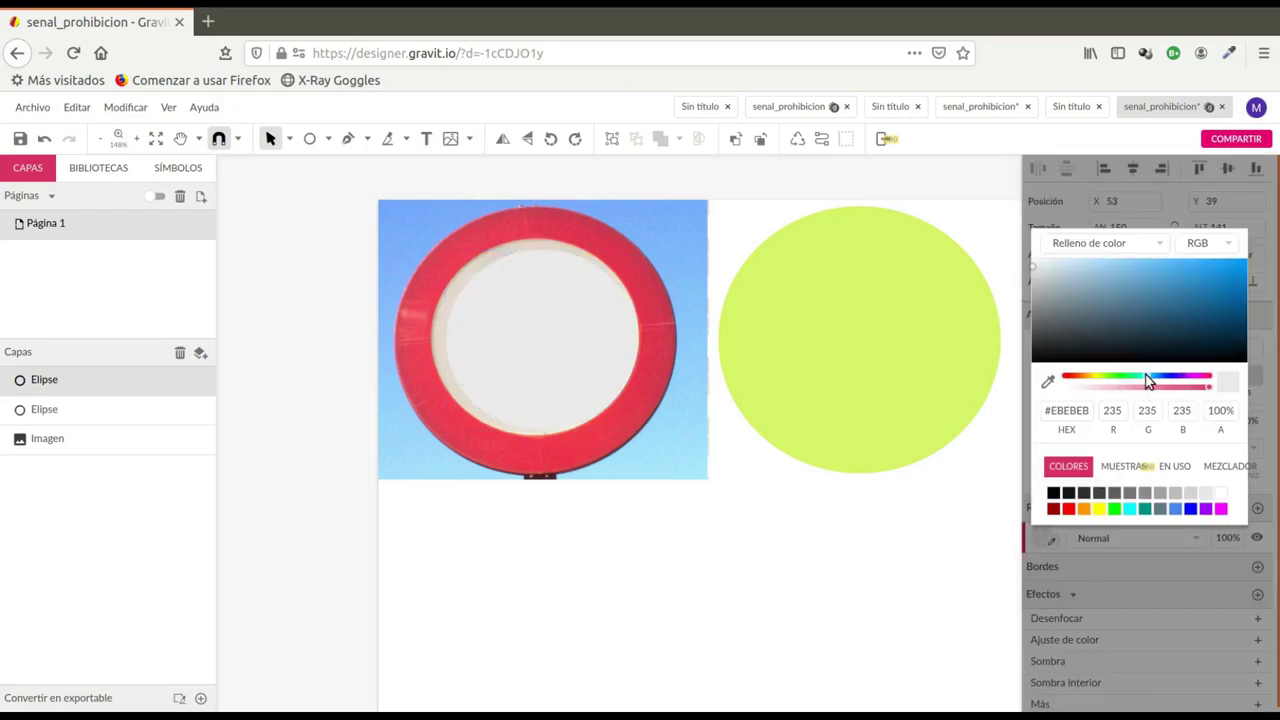
{"action": "left_click", "coordinate": [1237, 275]}
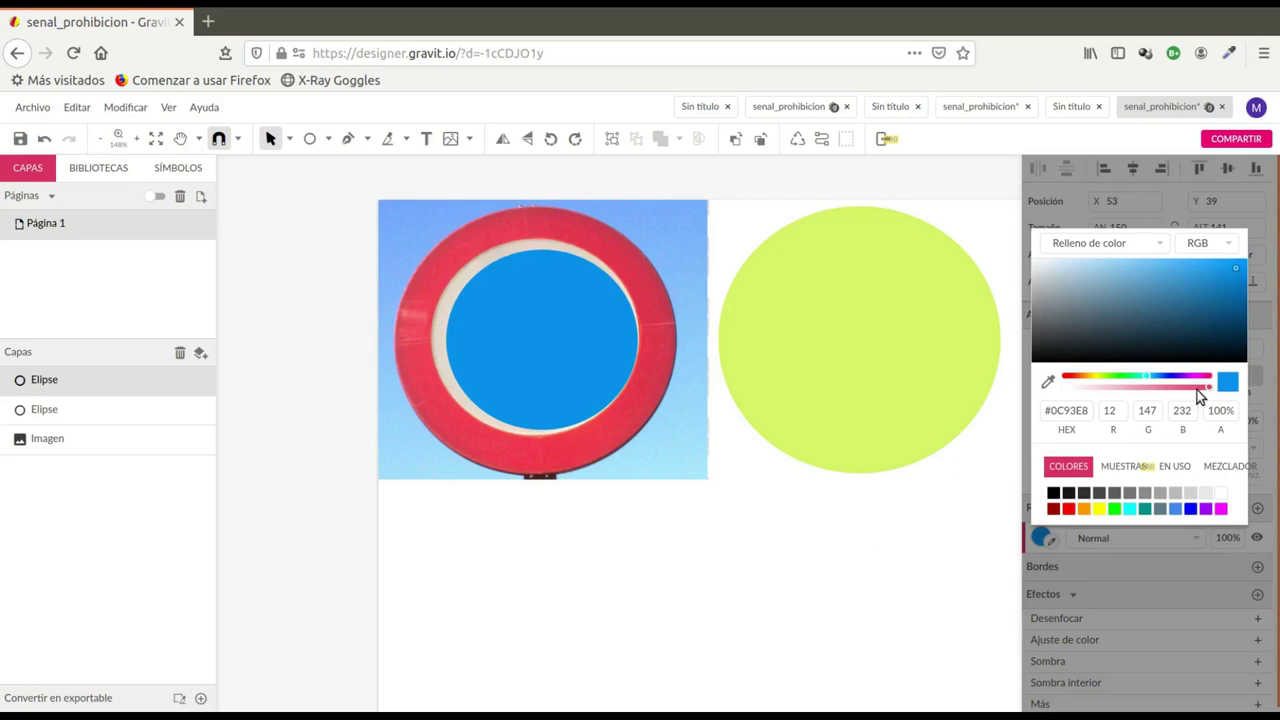
{"action": "left_click_drag", "start_coordinate": [1212, 390], "coordinate": [1167, 390]}
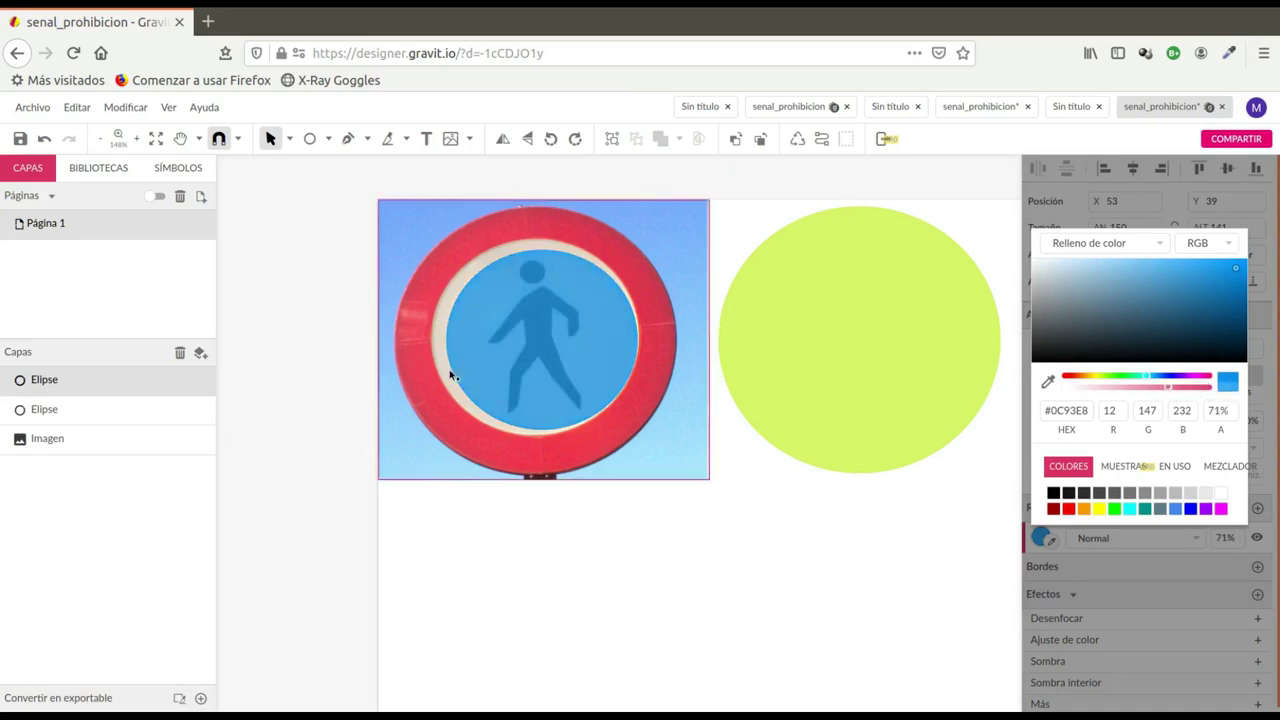
Fit the blue ellipse to the sign's inner area at about 163 × 156 px and center it on the green ellipse
{"action": "left_click", "coordinate": [478, 352]}
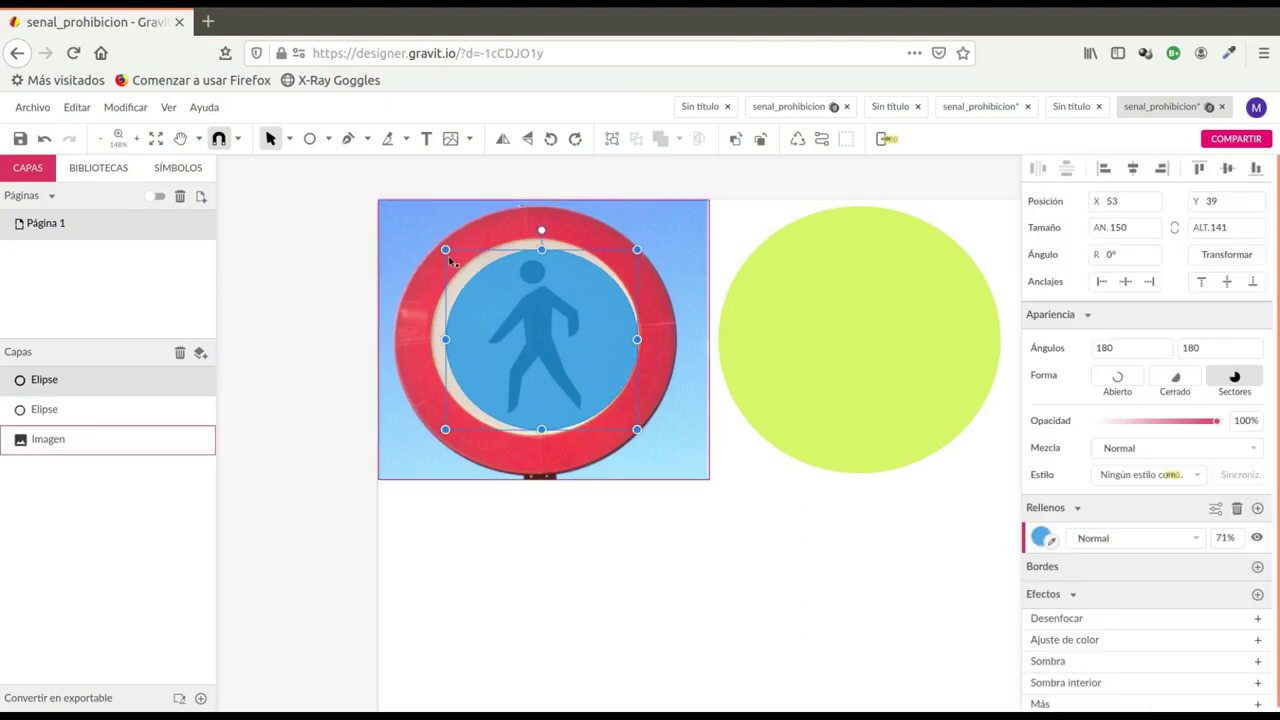
{"action": "left_click_drag", "start_coordinate": [445, 249], "coordinate": [437, 237]}
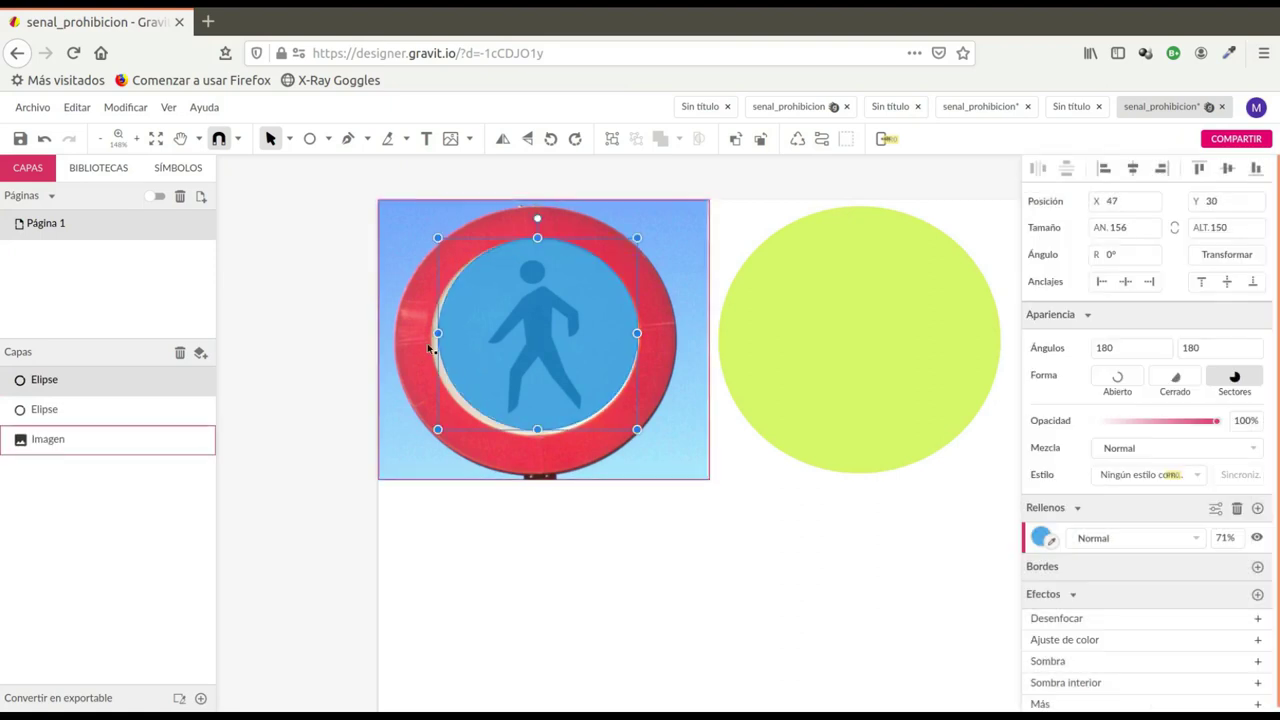
{"action": "left_click_drag", "start_coordinate": [430, 332], "coordinate": [422, 334]}
{"action": "left_click_drag", "start_coordinate": [537, 429], "coordinate": [534, 438]}
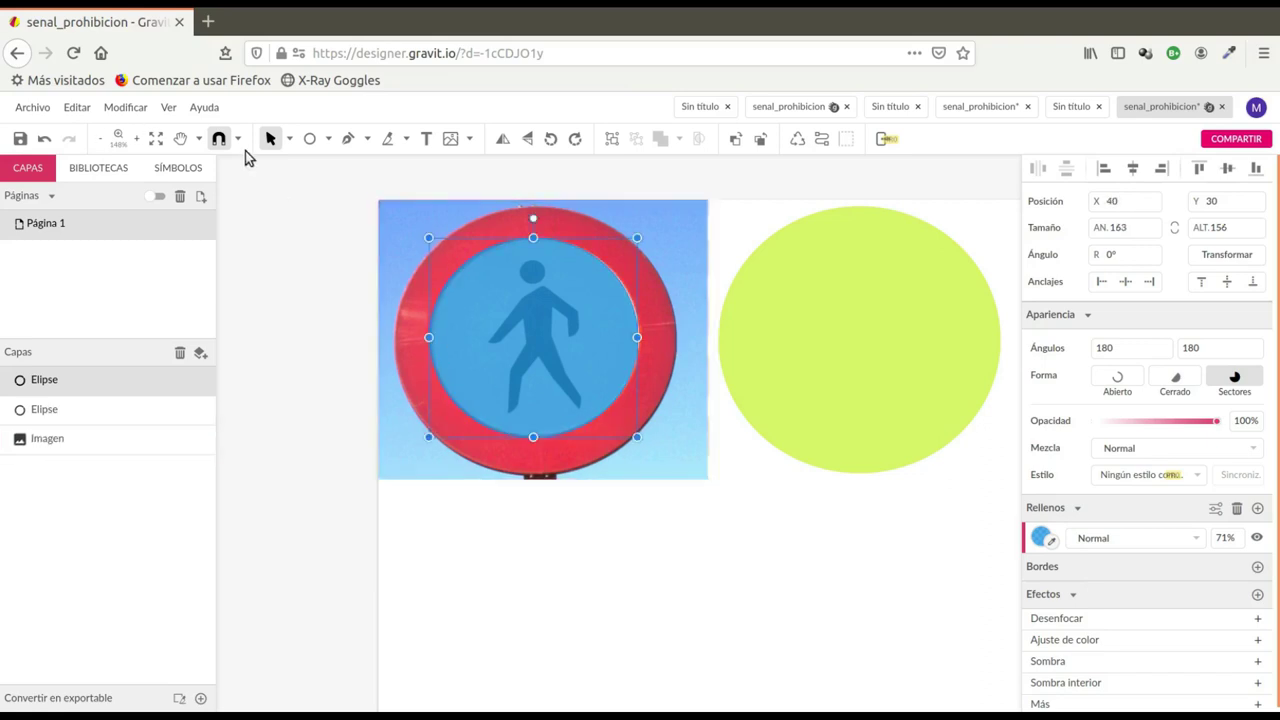
{"action": "left_click_drag", "start_coordinate": [487, 328], "coordinate": [848, 328]}
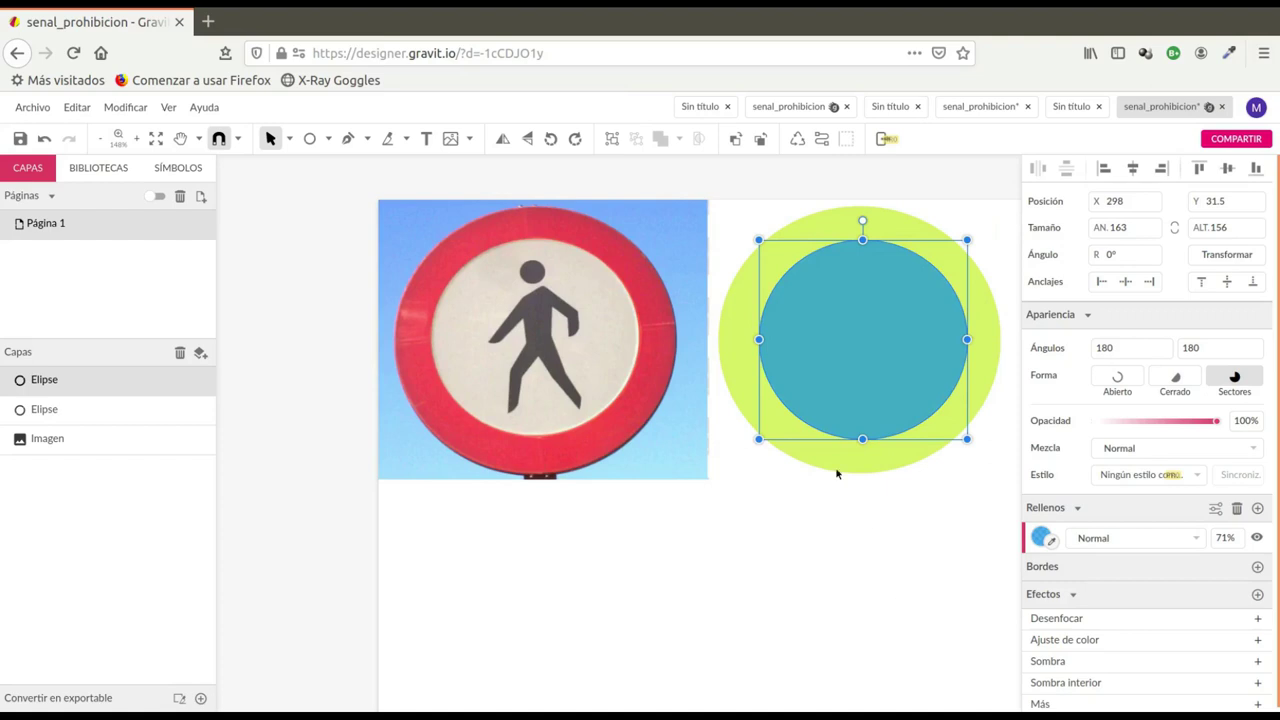
Make the outer ellipse's fill fully opaque and recolor it with the red sampled from the photographed sign's ring, #DB3550
{"action": "left_click", "coordinate": [862, 471]}
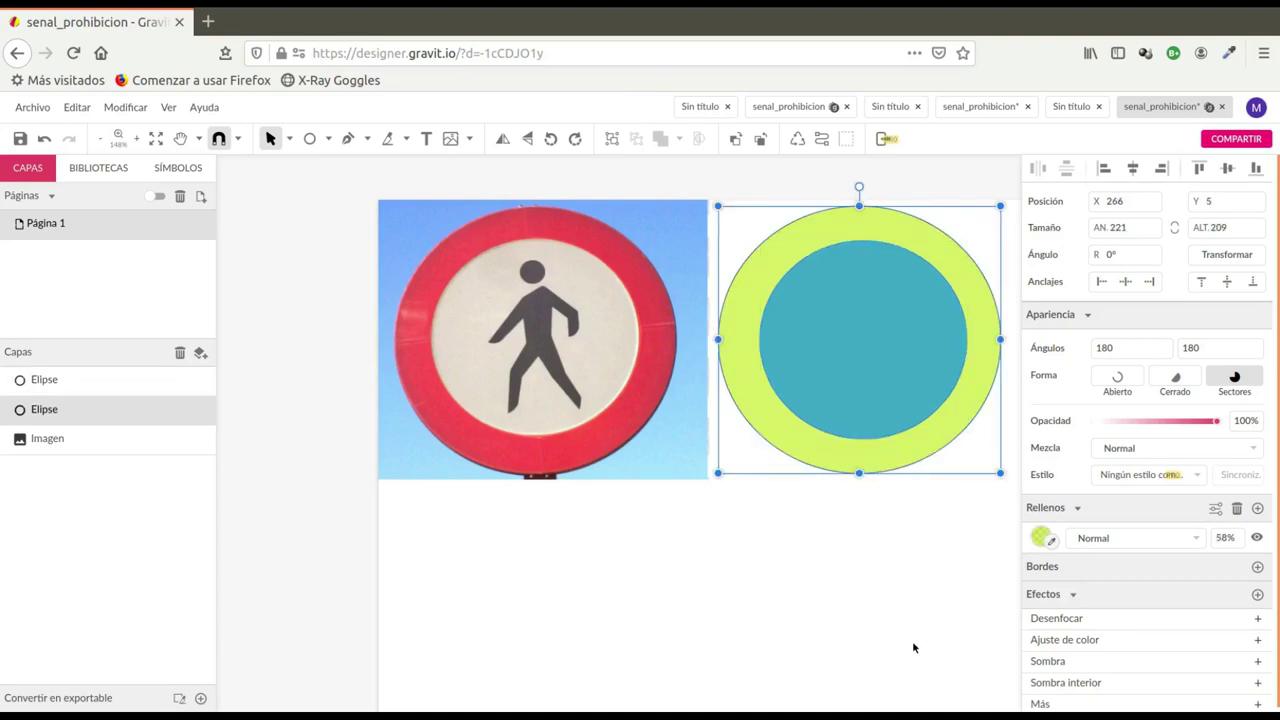
{"action": "left_click", "coordinate": [1040, 539]}
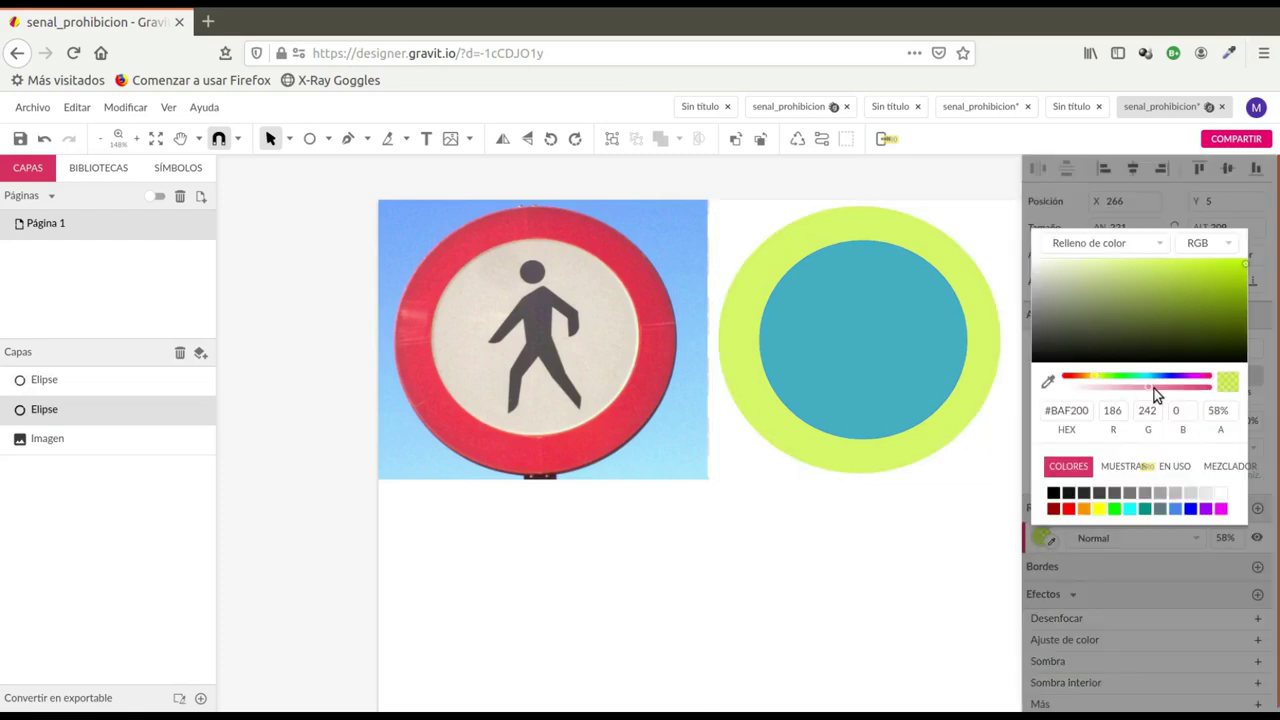
{"action": "left_click_drag", "start_coordinate": [1148, 390], "coordinate": [1226, 386]}
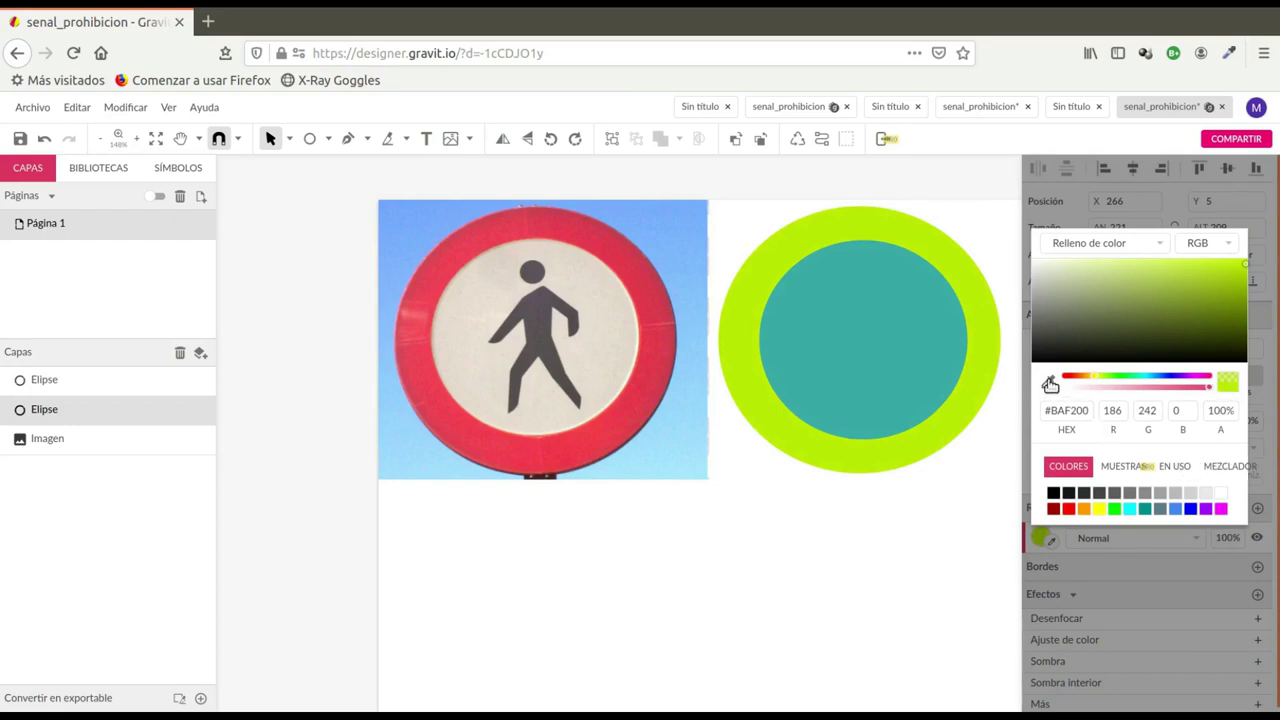
{"action": "left_click", "coordinate": [1049, 383]}
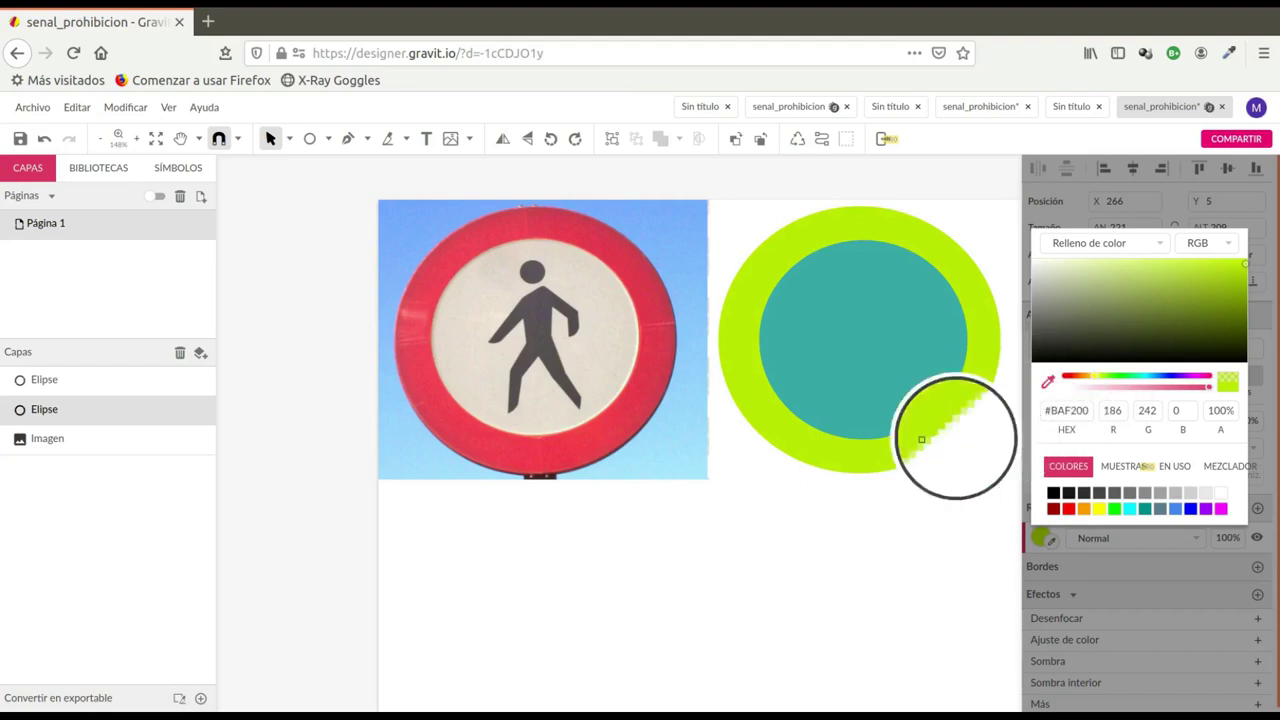
{"action": "left_click", "coordinate": [633, 288]}
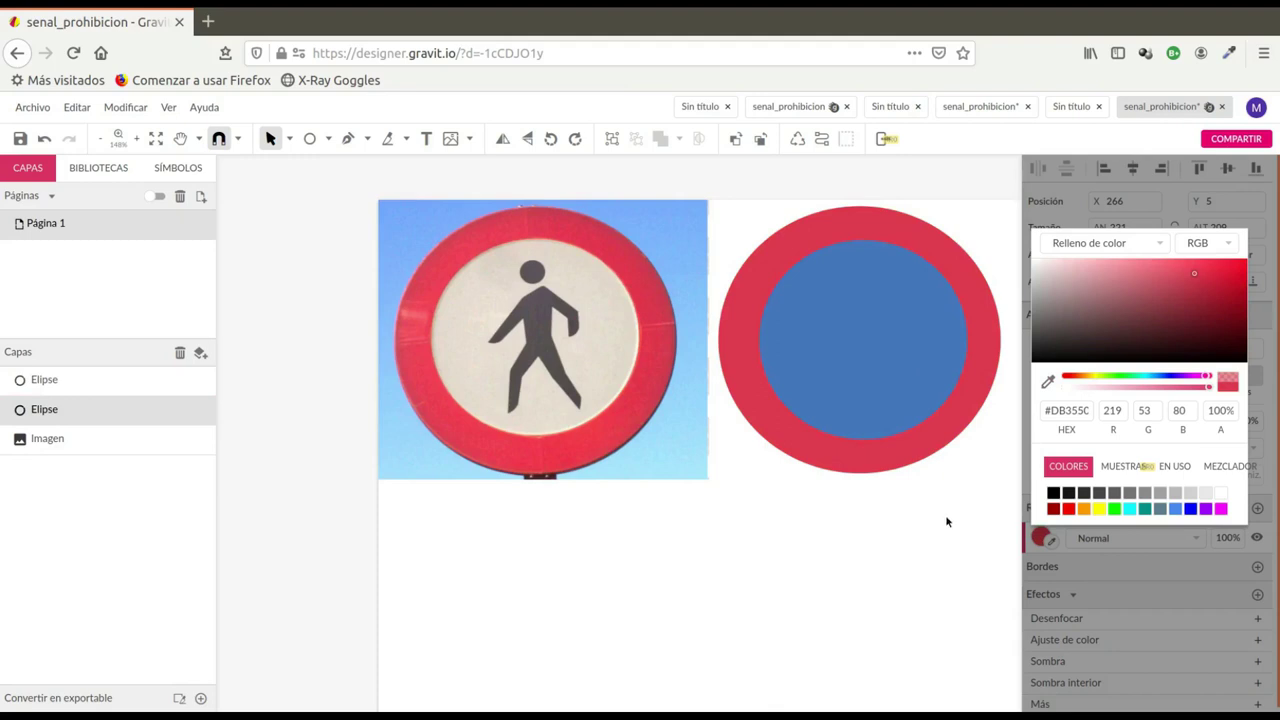
Make the inner ellipse's fill fully opaque and recolor it with the beige sampled from the sign's center, RGB 228, 222, 208
{"action": "left_click", "coordinate": [897, 350]}
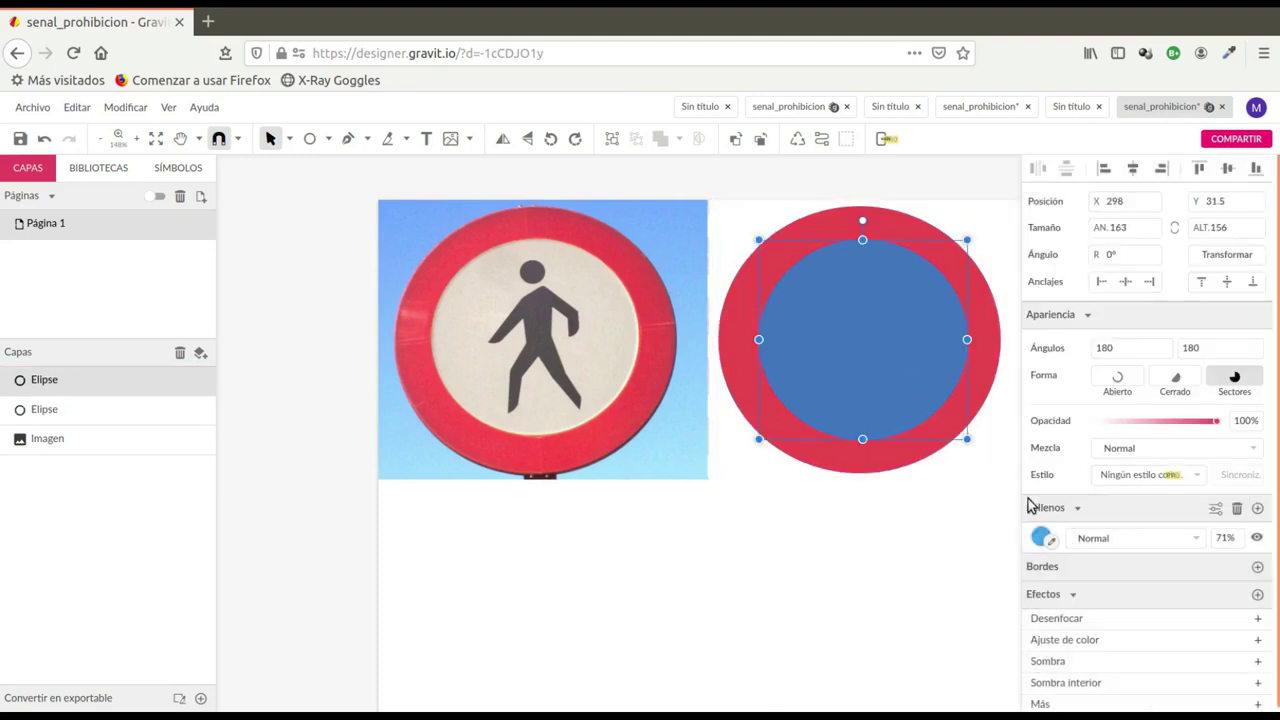
{"action": "left_click", "coordinate": [1040, 536]}
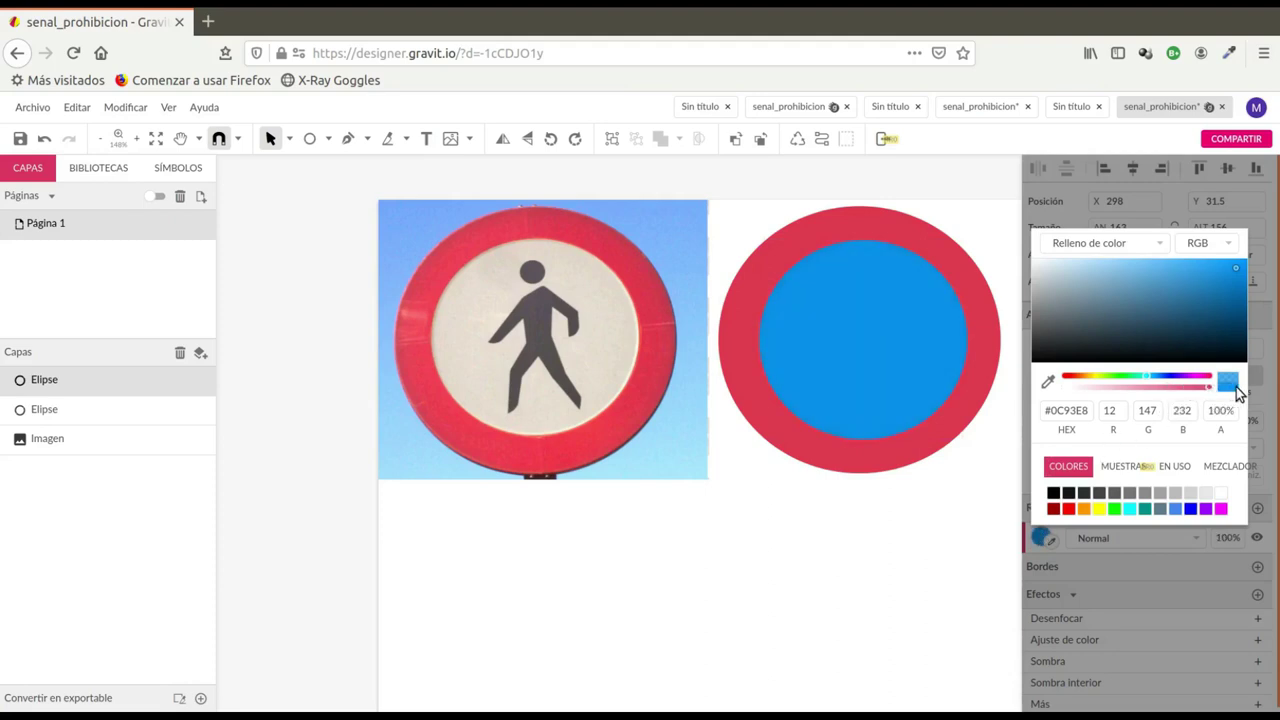
{"action": "left_click", "coordinate": [1048, 381]}
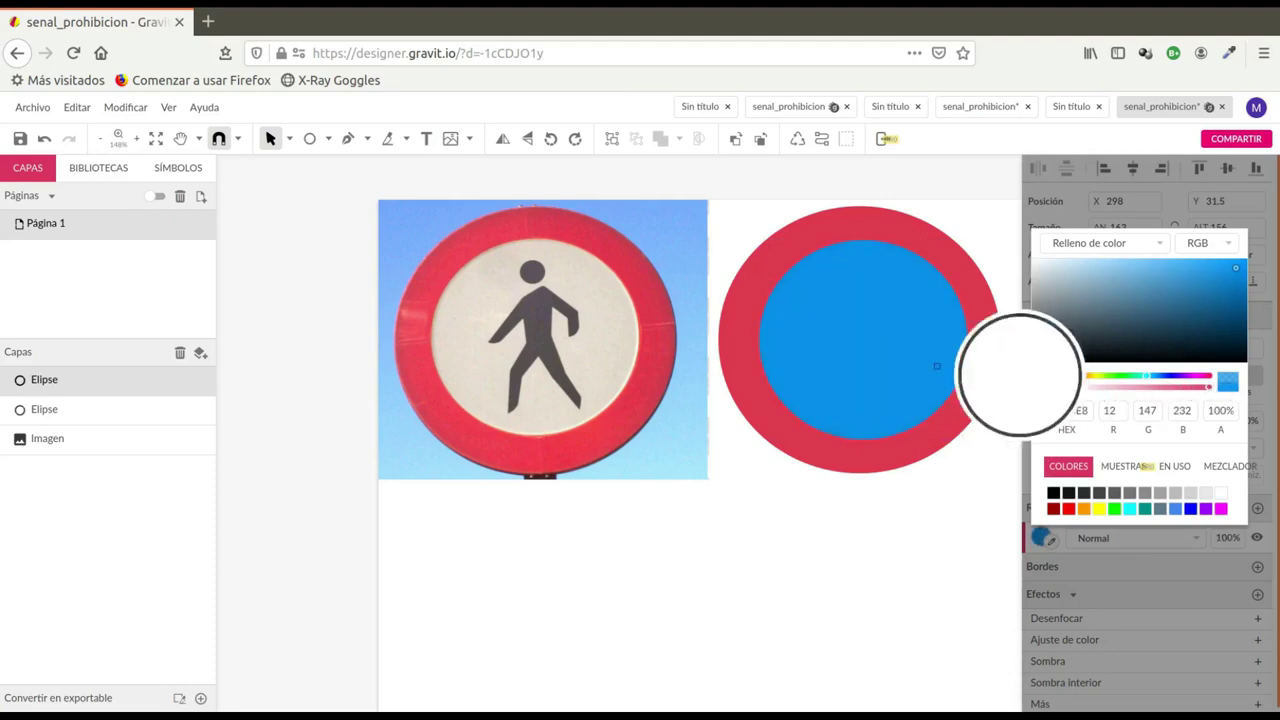
{"action": "left_click", "coordinate": [611, 349]}
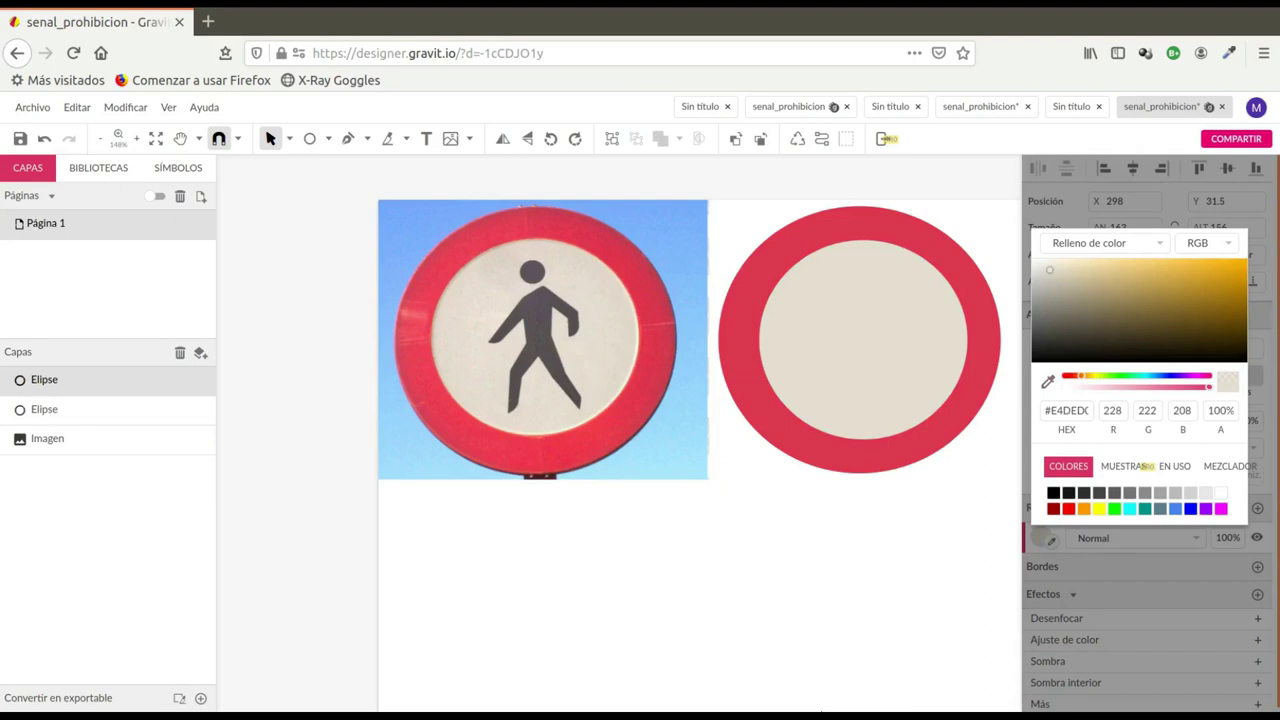
{"action": "left_click", "coordinate": [866, 384]}
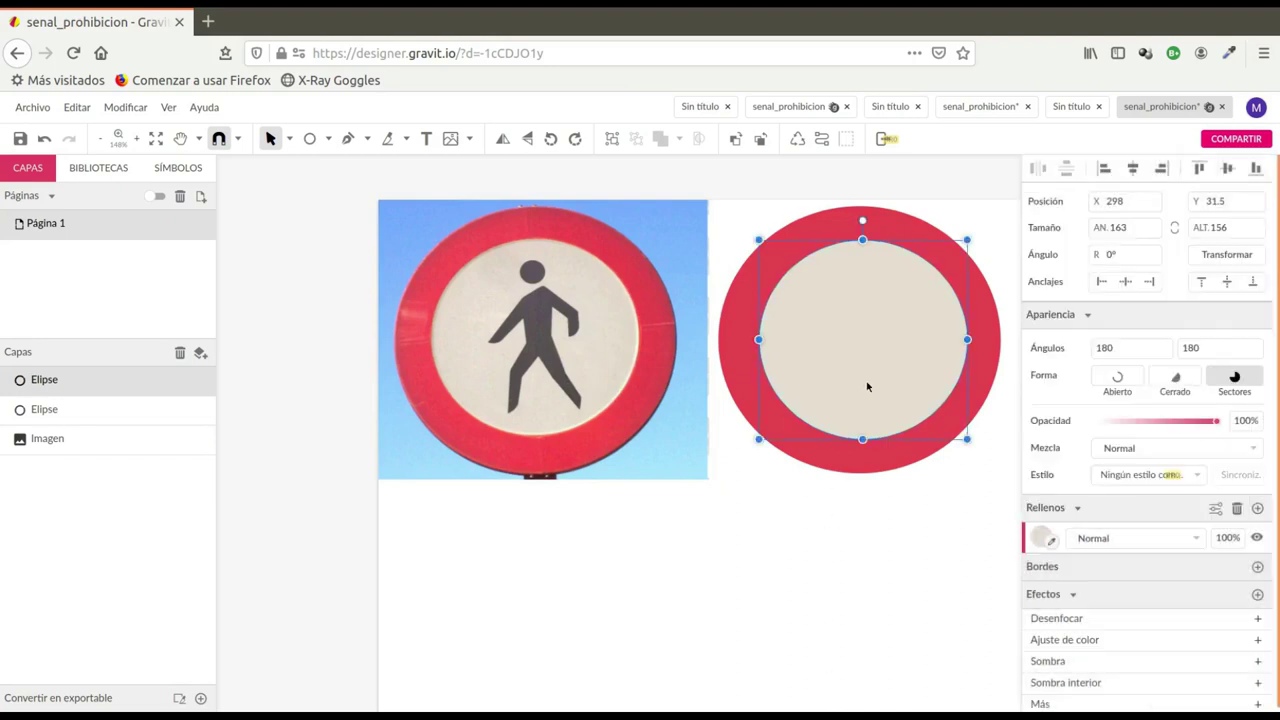
{"action": "left_click", "coordinate": [821, 508]}
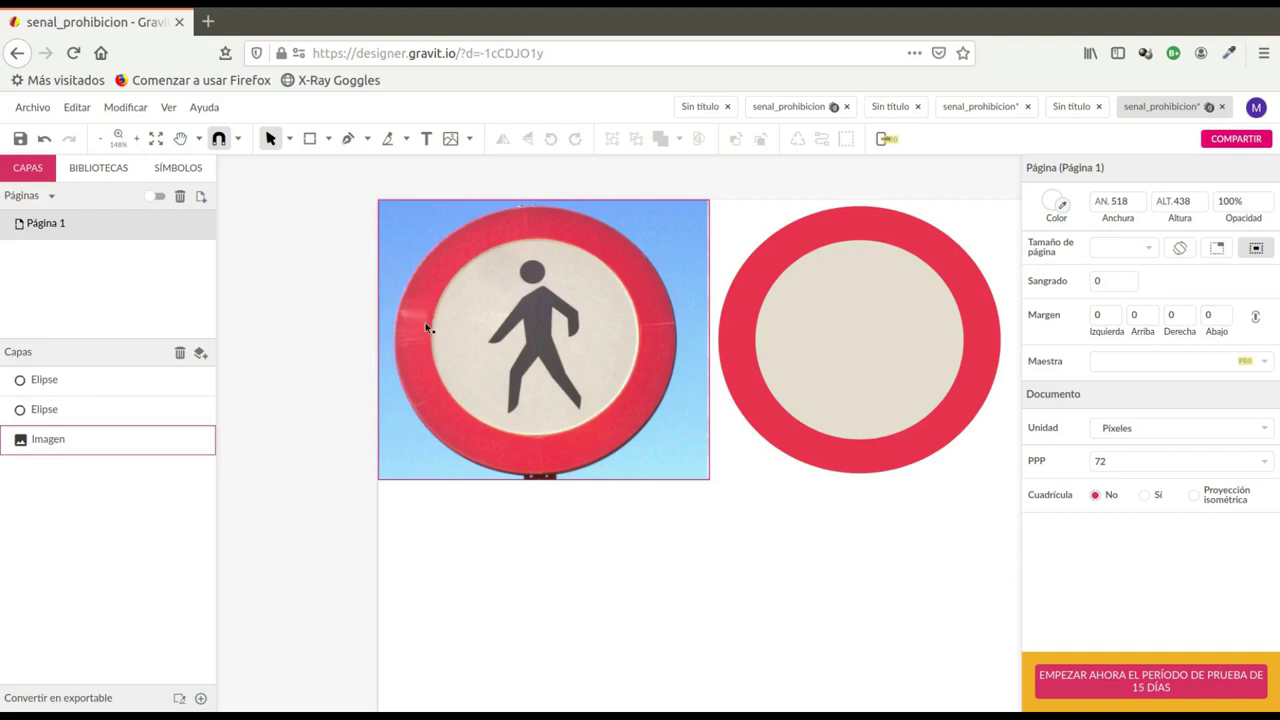
Draw a light rectangle about 21 × 10 px across the red ring's upper-left part and rotate it to about -17.2°
{"action": "left_click", "coordinate": [331, 140]}
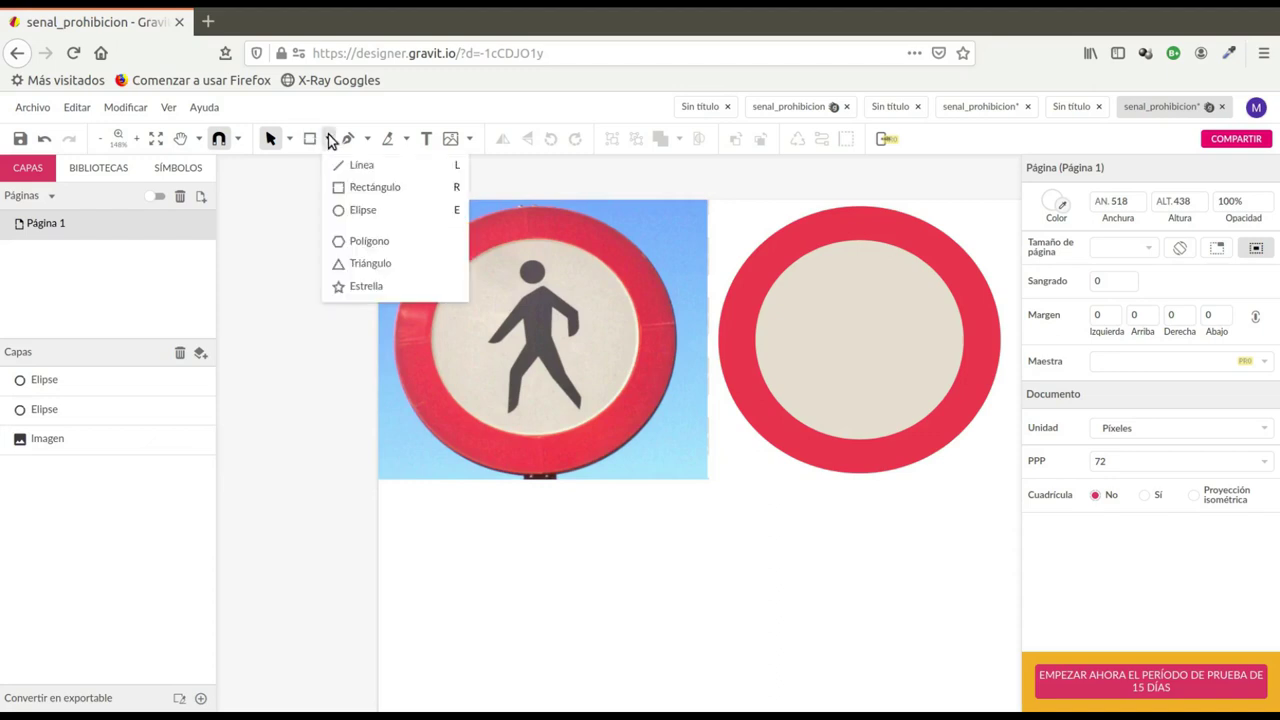
{"action": "left_click", "coordinate": [350, 187]}
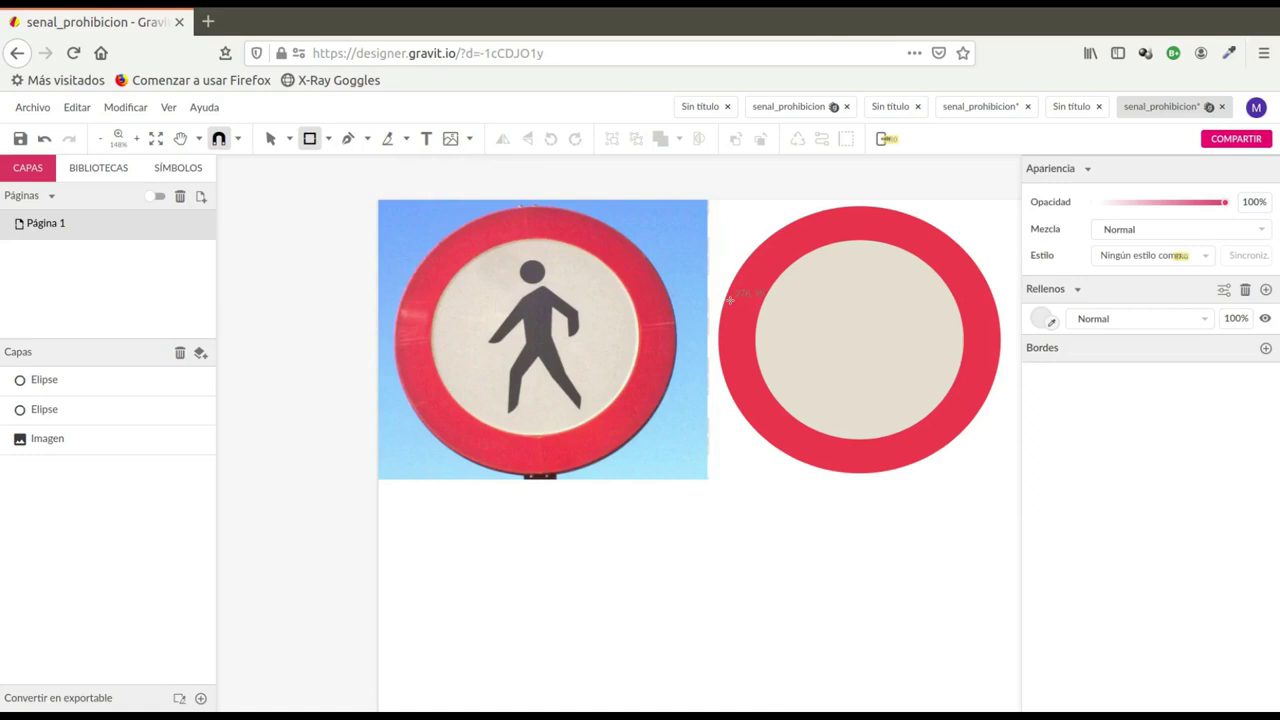
{"action": "left_click_drag", "start_coordinate": [728, 298], "coordinate": [755, 314]}
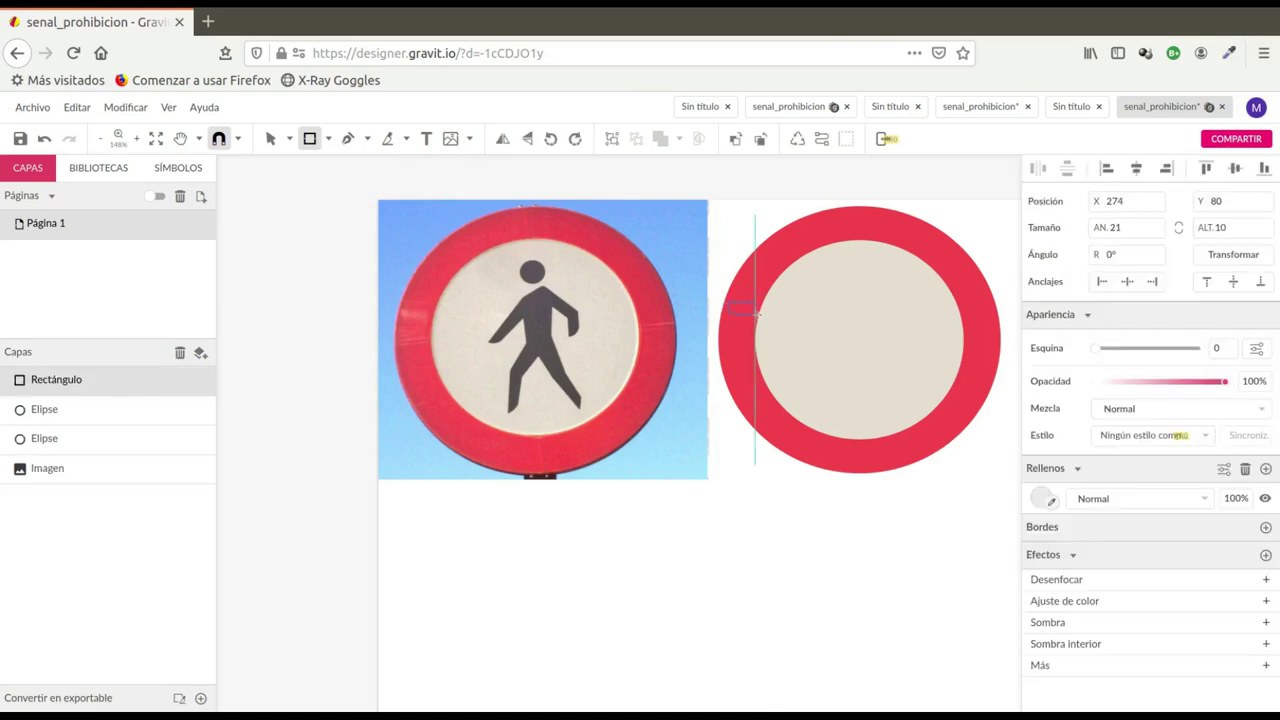
{"action": "left_click_drag", "start_coordinate": [755, 314], "coordinate": [755, 314]}
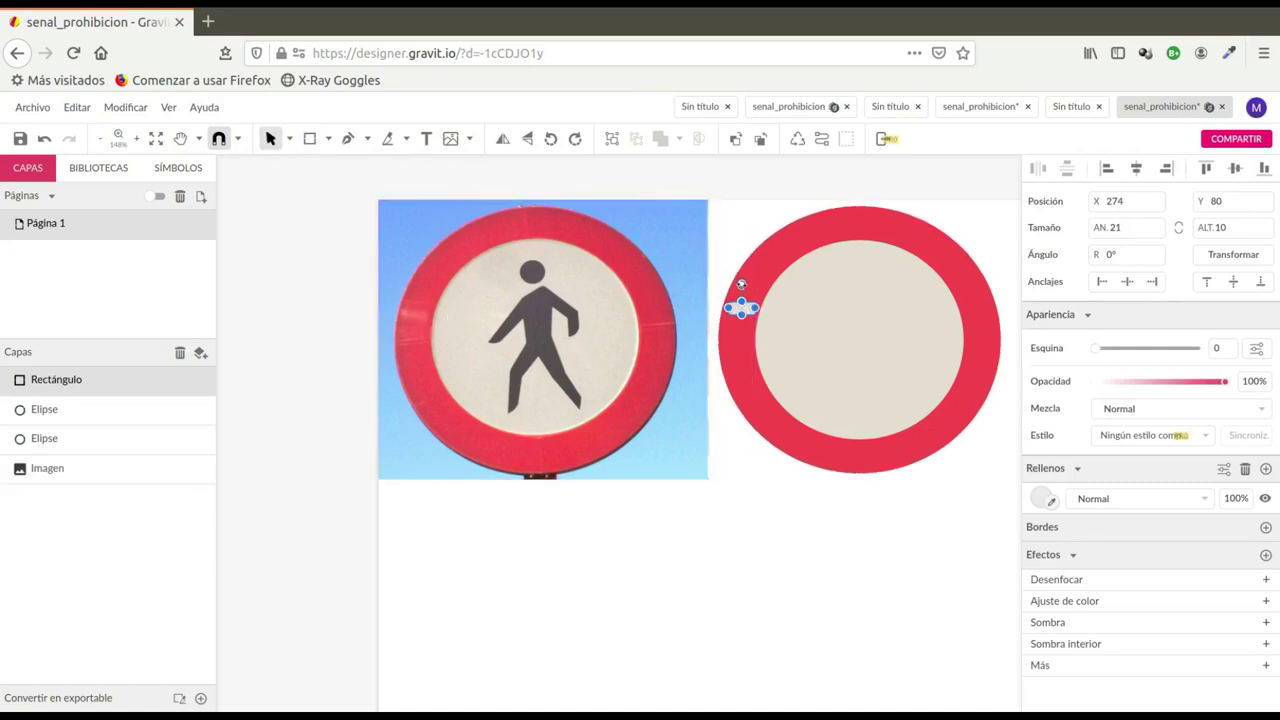
{"action": "scroll", "coordinate": [741, 285], "scroll_direction": "up", "scroll_amount": 5}
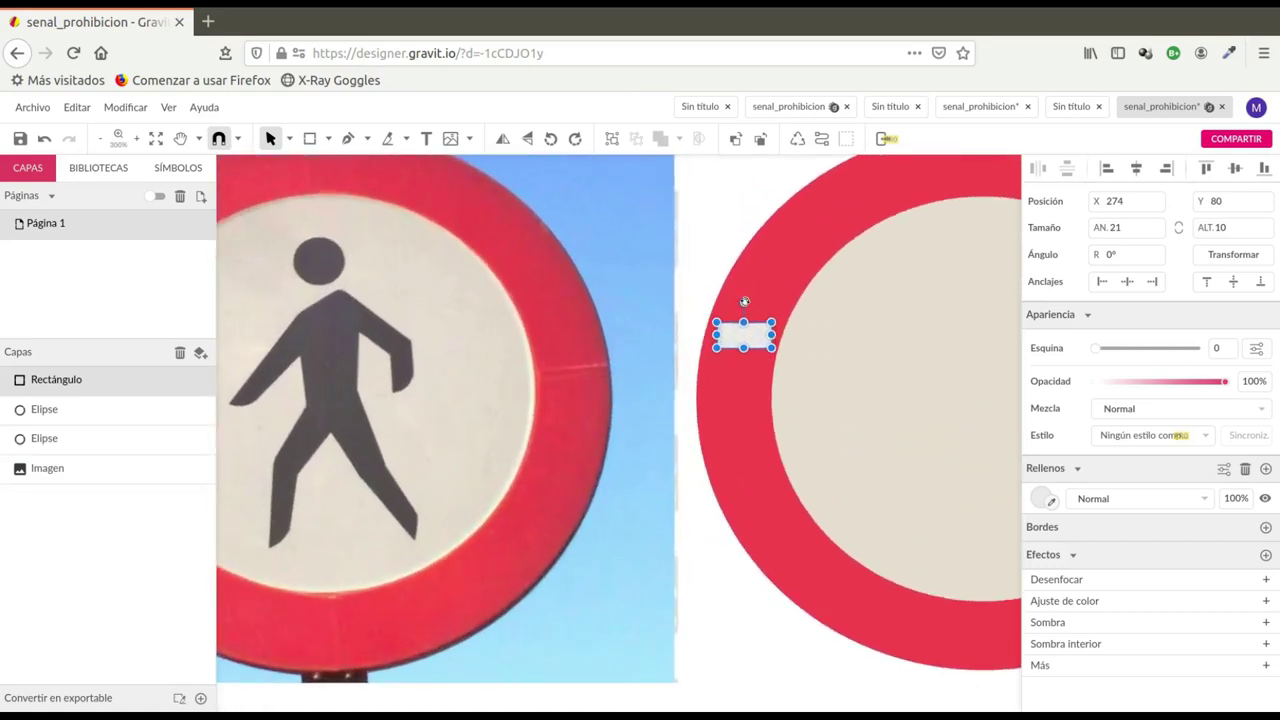
{"action": "left_click_drag", "start_coordinate": [745, 304], "coordinate": [754, 304]}
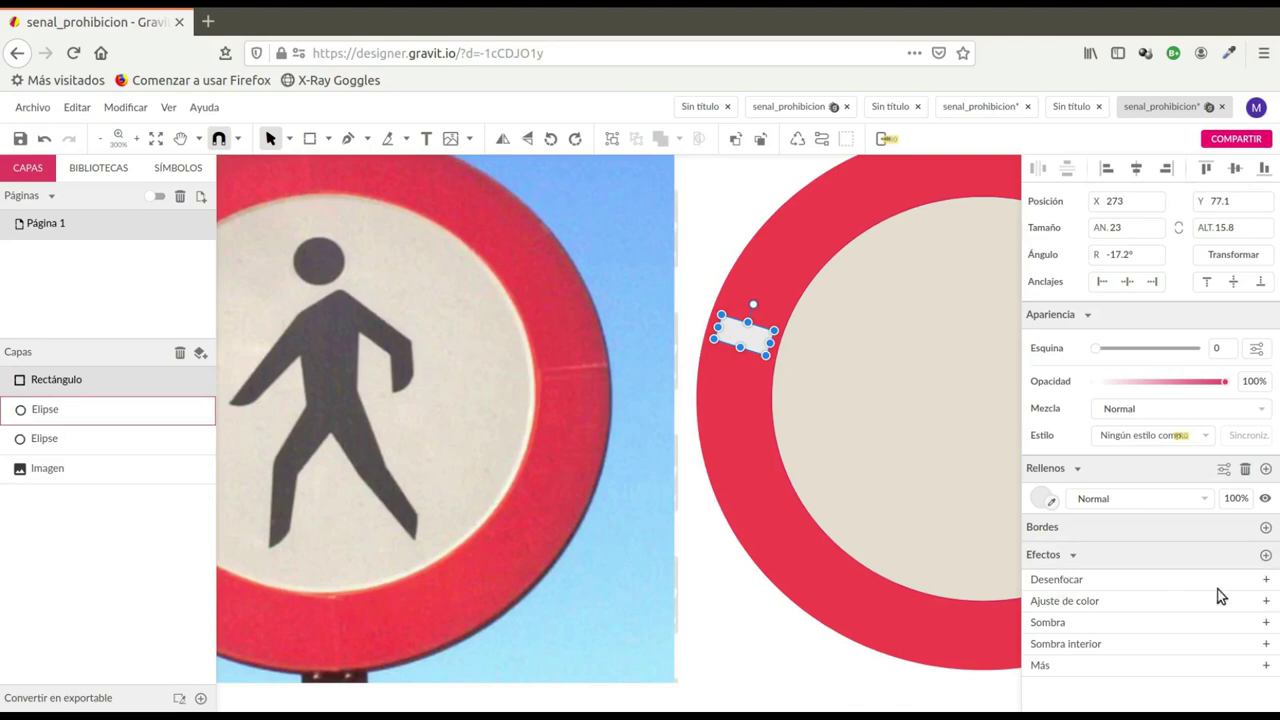
Blur the small rectangle with a radius of about 5.9 and lower its fill opacity to 83%
{"action": "left_click", "coordinate": [1266, 580]}
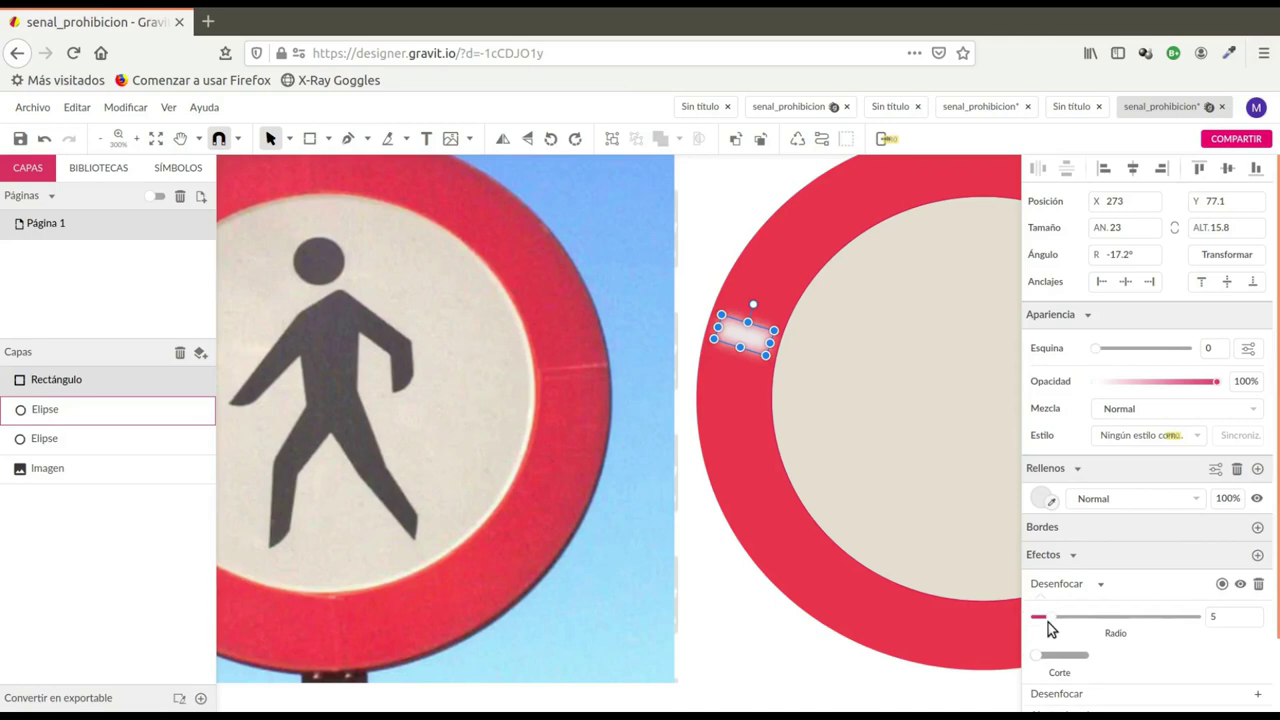
{"action": "left_click_drag", "start_coordinate": [1049, 618], "coordinate": [1055, 618]}
{"action": "left_click", "coordinate": [1038, 499]}
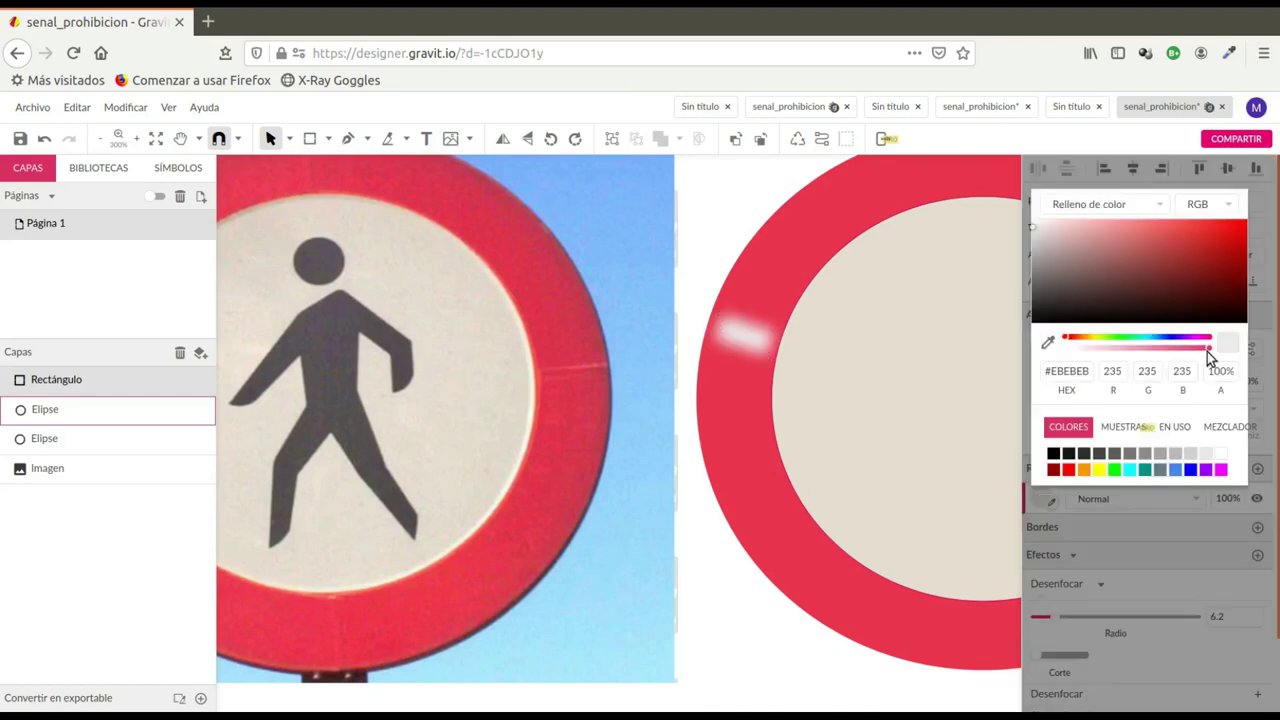
{"action": "left_click_drag", "start_coordinate": [1210, 355], "coordinate": [1186, 355]}
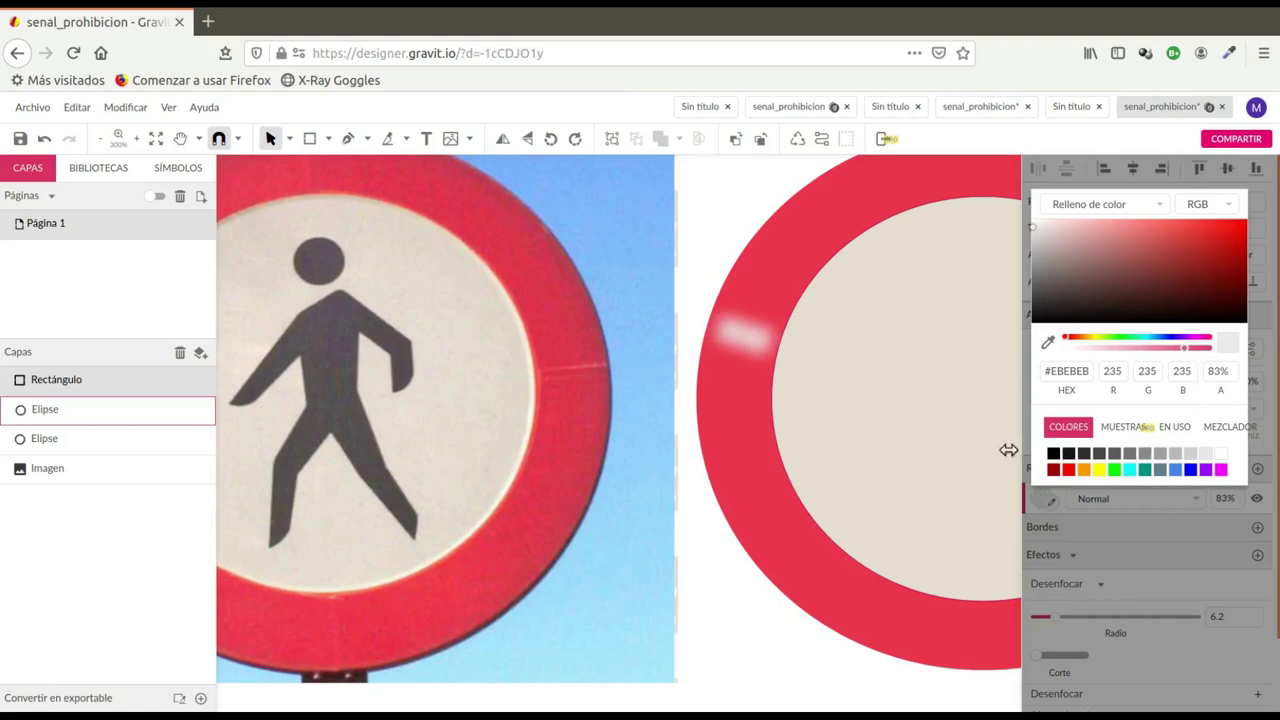
{"action": "left_click", "coordinate": [1161, 611]}
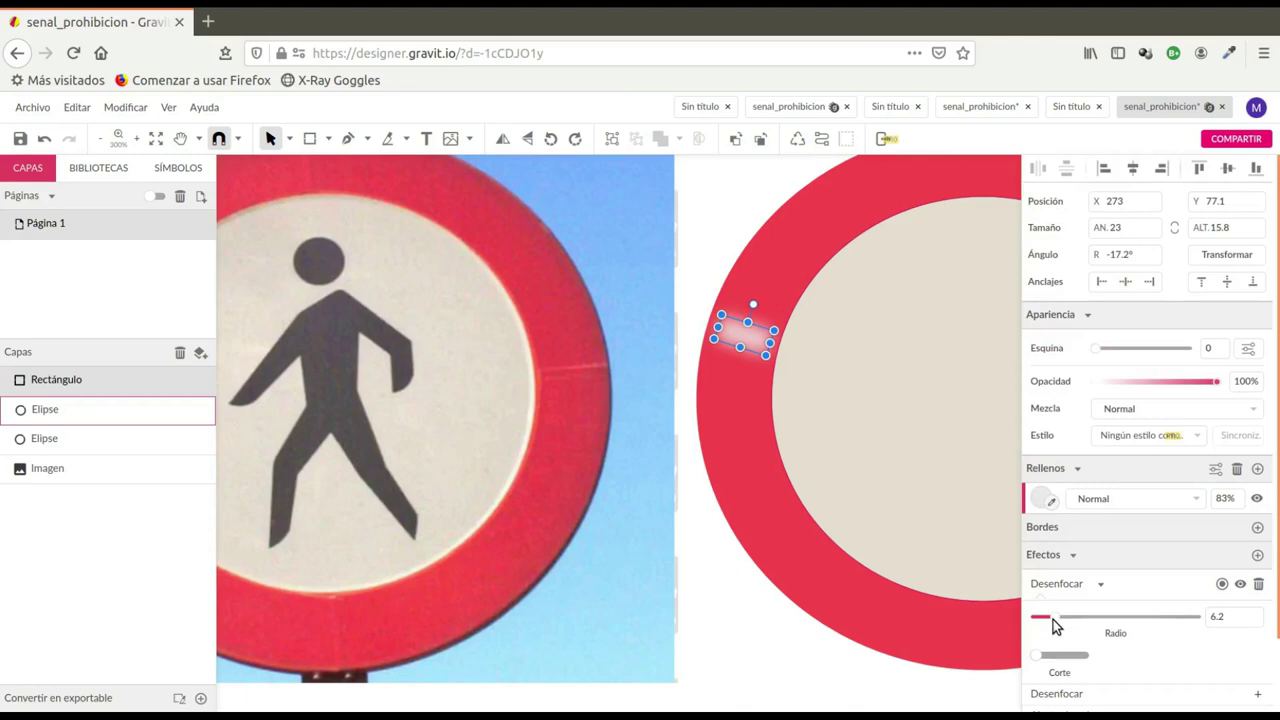
{"action": "left_click_drag", "start_coordinate": [1053, 619], "coordinate": [1052, 621]}
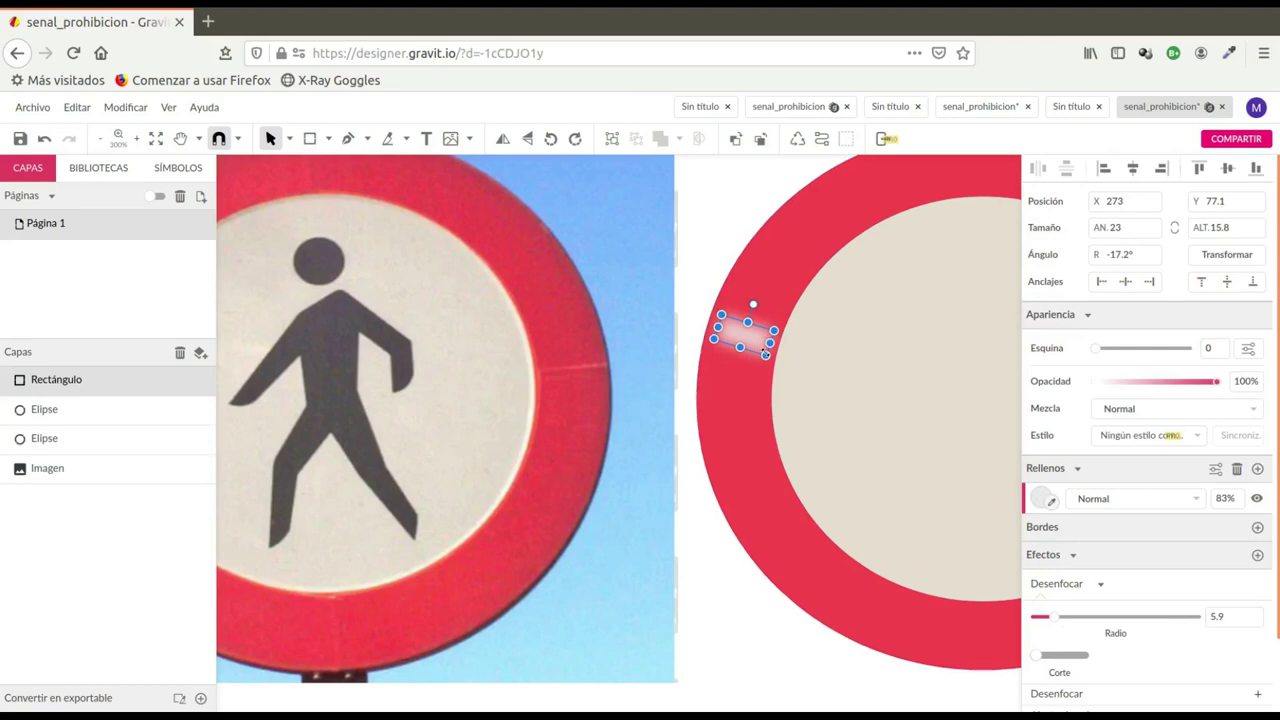
Enlarge the blurred highlight to about 30 × 21 px so it spans the width of the red ring
{"action": "left_click_drag", "start_coordinate": [765, 354], "coordinate": [771, 360]}
{"action": "left_click_drag", "start_coordinate": [722, 316], "coordinate": [716, 307]}
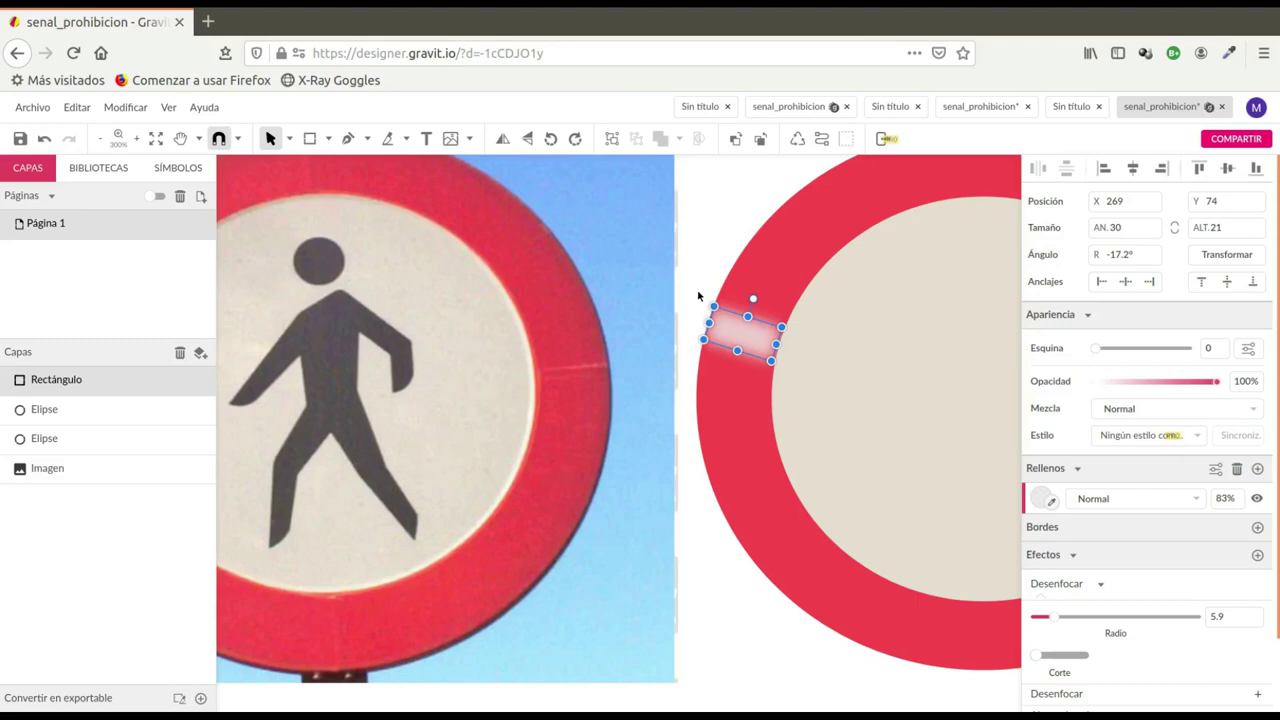
{"action": "scroll", "coordinate": [697, 289], "scroll_direction": "down", "scroll_amount": 3}
{"action": "left_click", "coordinate": [740, 543]}
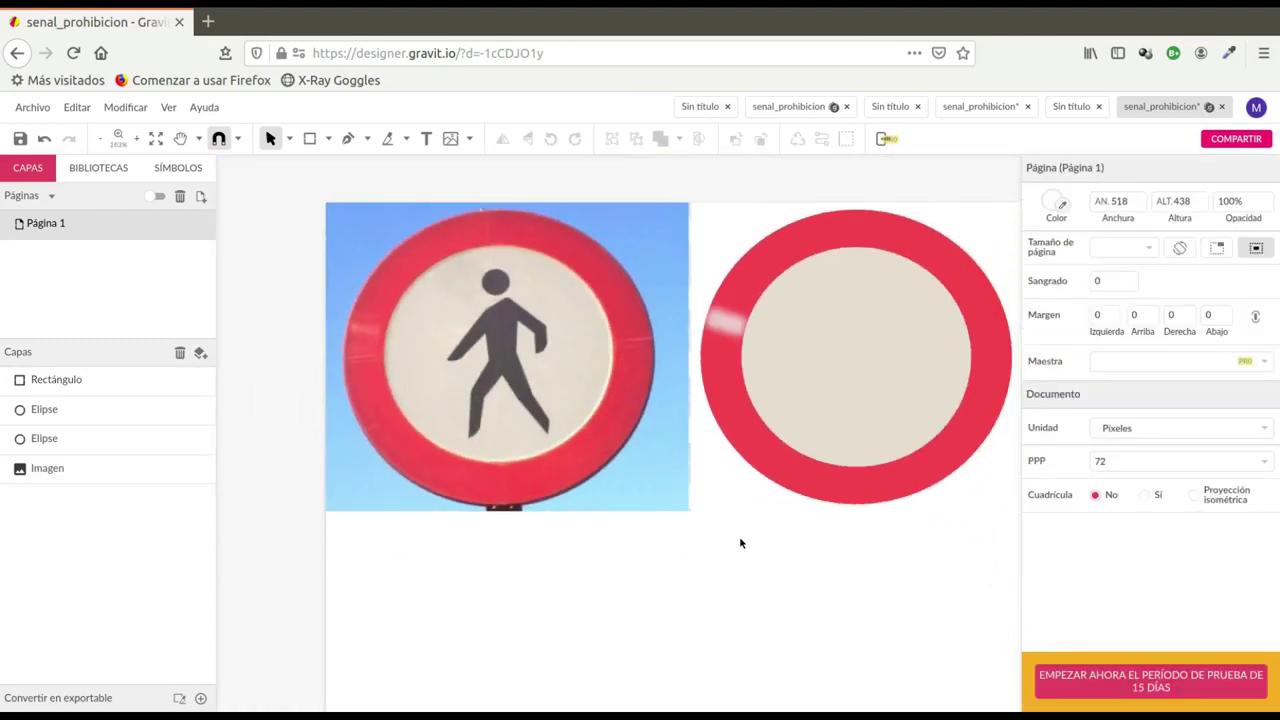
{"action": "left_click", "coordinate": [727, 313]}
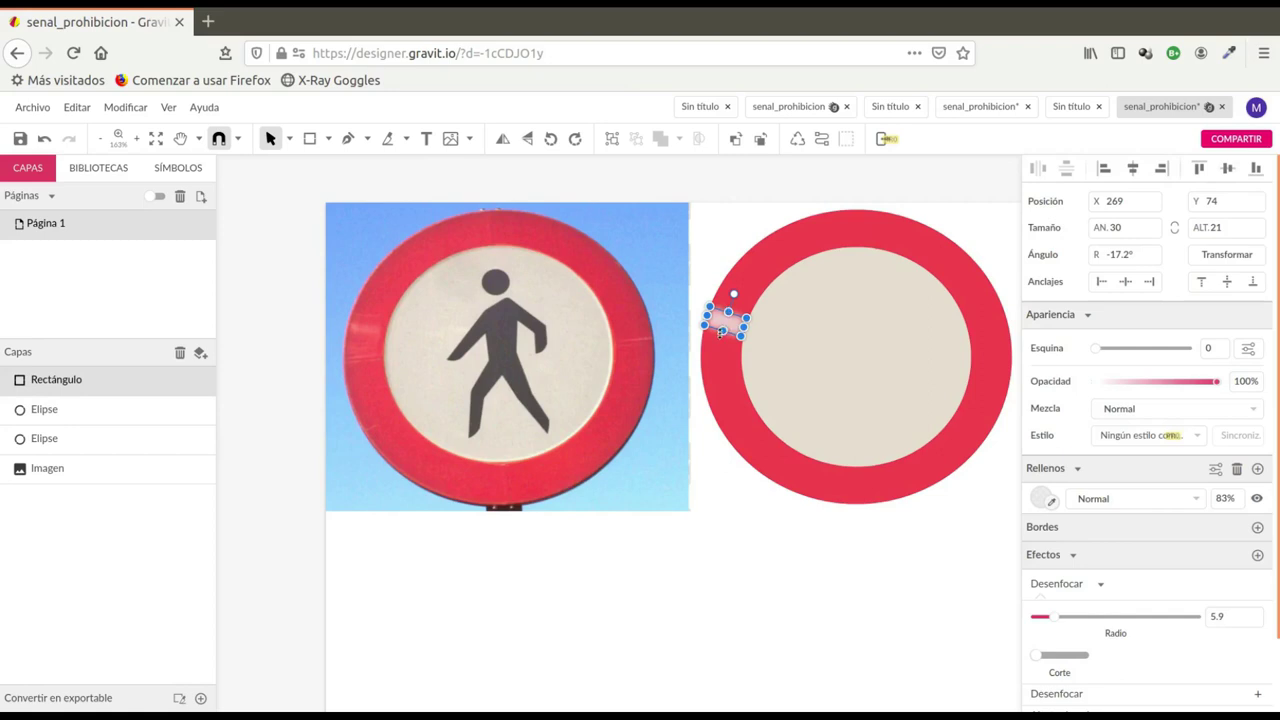
{"action": "left_click", "coordinate": [806, 621]}
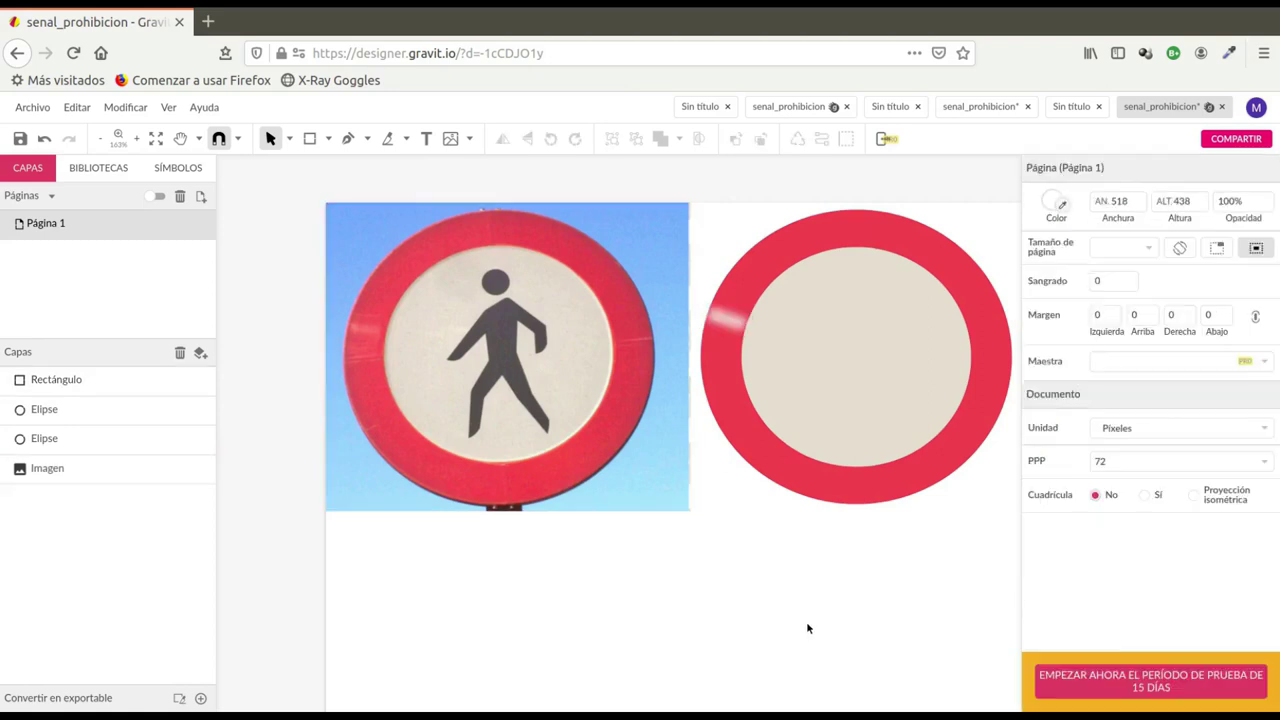
Lower the blurred highlight's fill opacity to about 62% to soften the reflection
{"action": "left_click", "coordinate": [726, 322]}
{"action": "left_click", "coordinate": [1162, 498]}
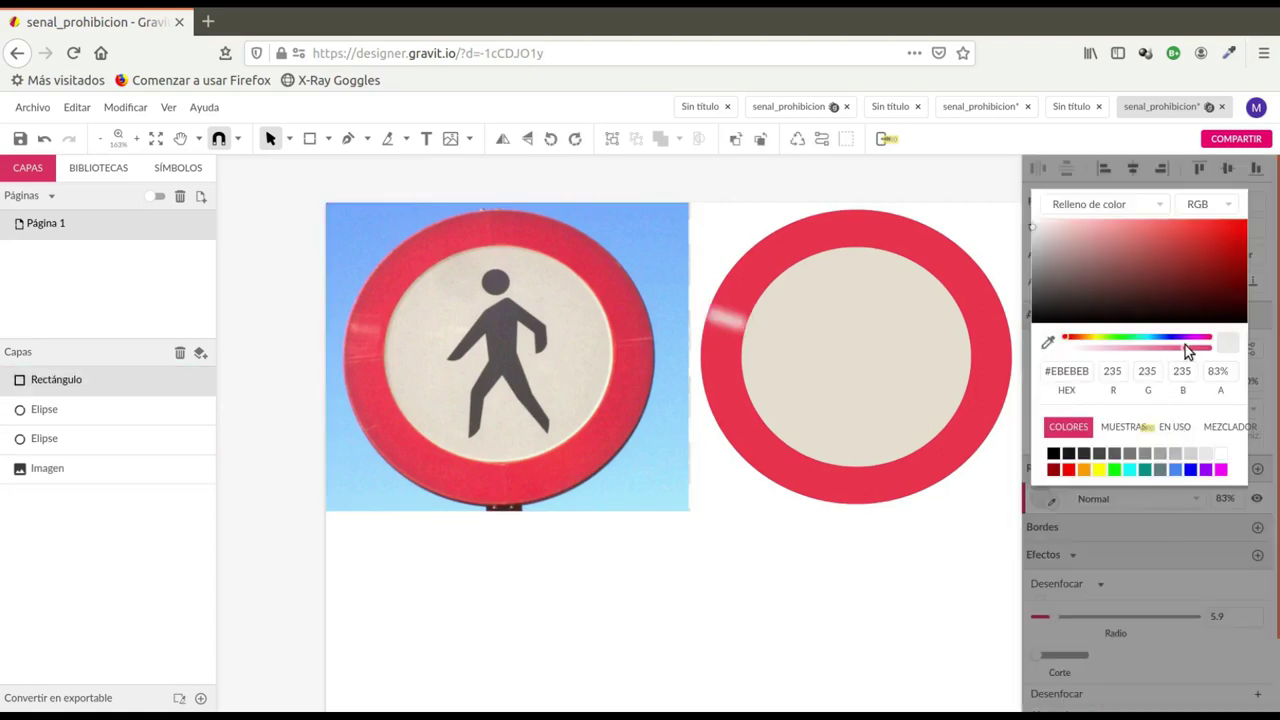
{"action": "left_click_drag", "start_coordinate": [1186, 344], "coordinate": [1157, 347]}
{"action": "left_click_drag", "start_coordinate": [1156, 347], "coordinate": [1154, 347]}
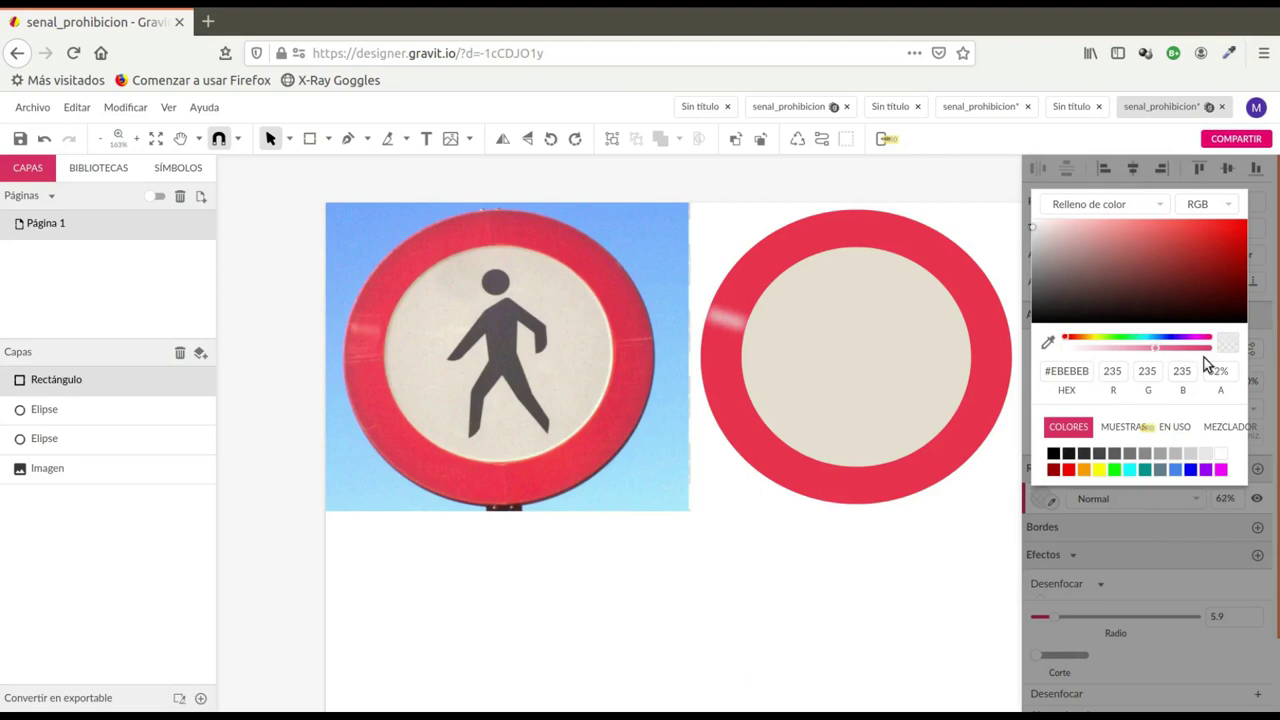
{"action": "left_click_drag", "start_coordinate": [1228, 372], "coordinate": [1211, 372]}
{"action": "left_click", "coordinate": [953, 600]}
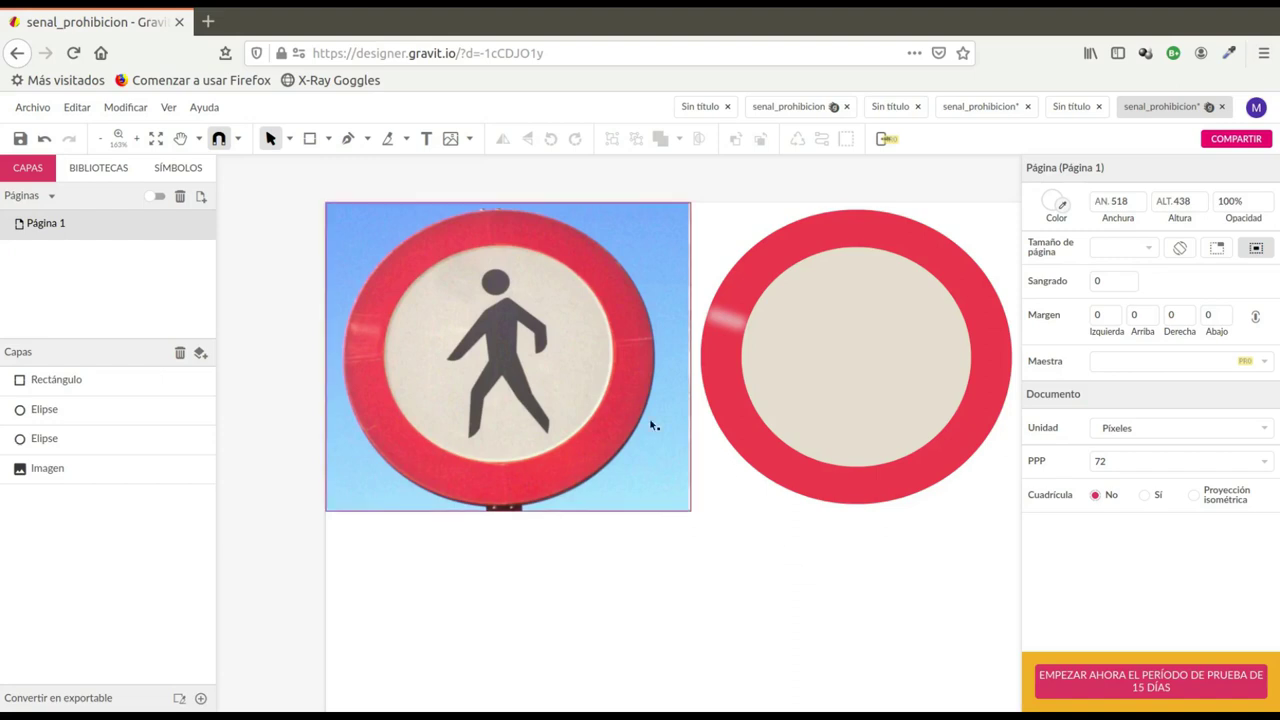
Draw an ellipse over the pedestrian's head in the photo and fit it to about 18.5 × 17 px
{"action": "left_click", "coordinate": [328, 139]}
{"action": "left_click", "coordinate": [360, 209]}
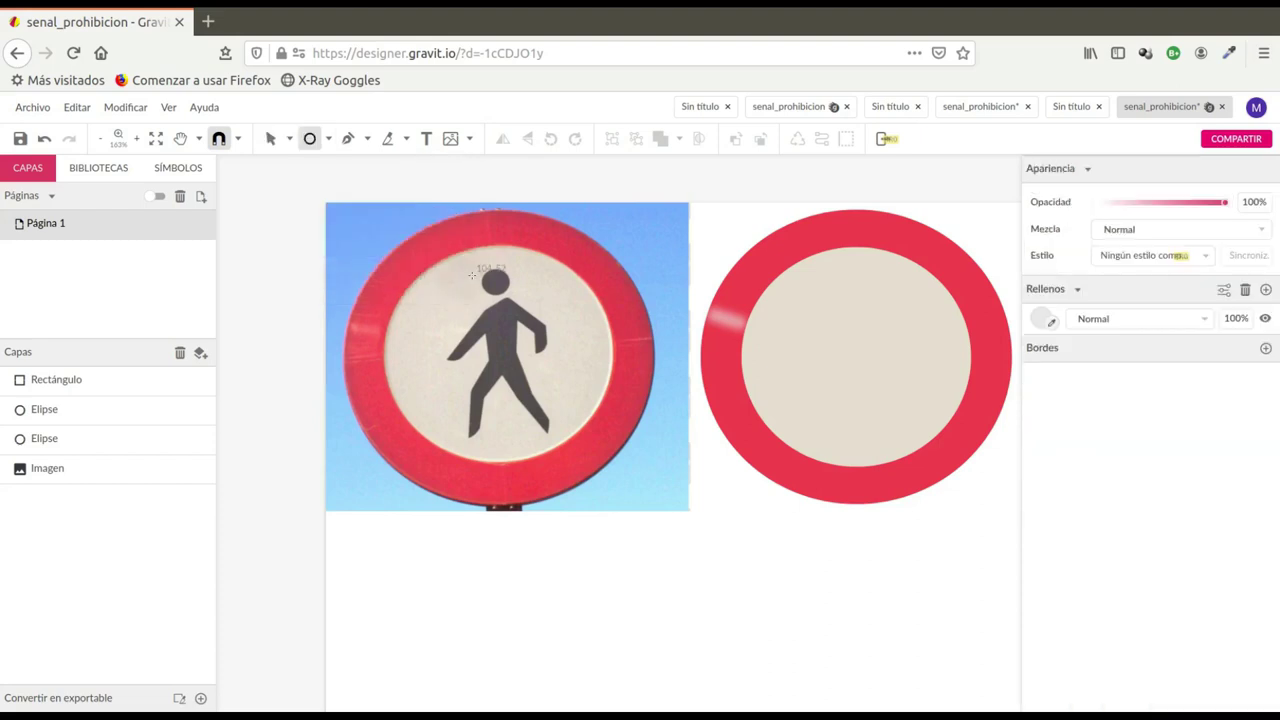
{"action": "left_click_drag", "start_coordinate": [482, 265], "coordinate": [508, 294]}
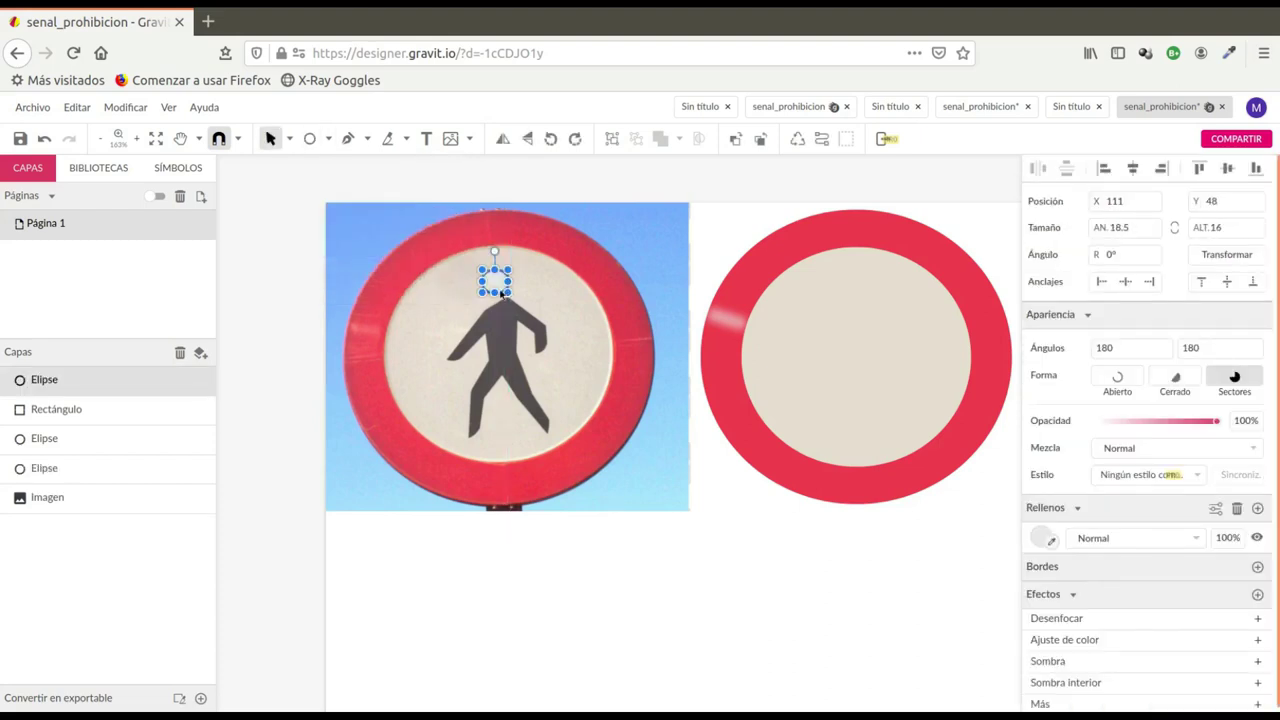
{"action": "scroll", "coordinate": [500, 300], "scroll_direction": "up", "scroll_amount": 1}
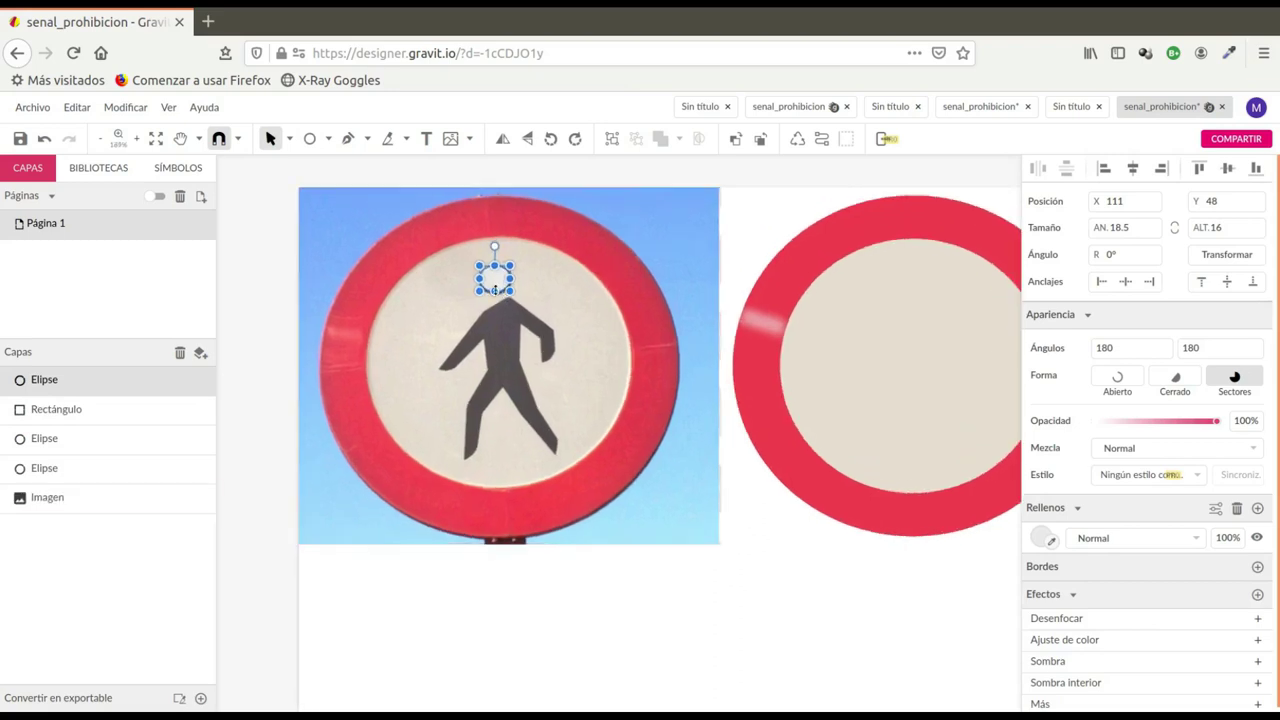
{"action": "left_click_drag", "start_coordinate": [494, 290], "coordinate": [495, 292]}
Move the head ellipse onto the upper part of the beige inner area at about X 367.3, Y 54
{"action": "left_click", "coordinate": [1034, 541]}
{"action": "mouse_move", "coordinate": [1210, 388]}
{"action": "left_mouse_down"}
{"action": "mouse_move", "coordinate": [1139, 396]}
{"action": "mouse_move", "coordinate": [1220, 395]}
{"action": "left_mouse_up"}
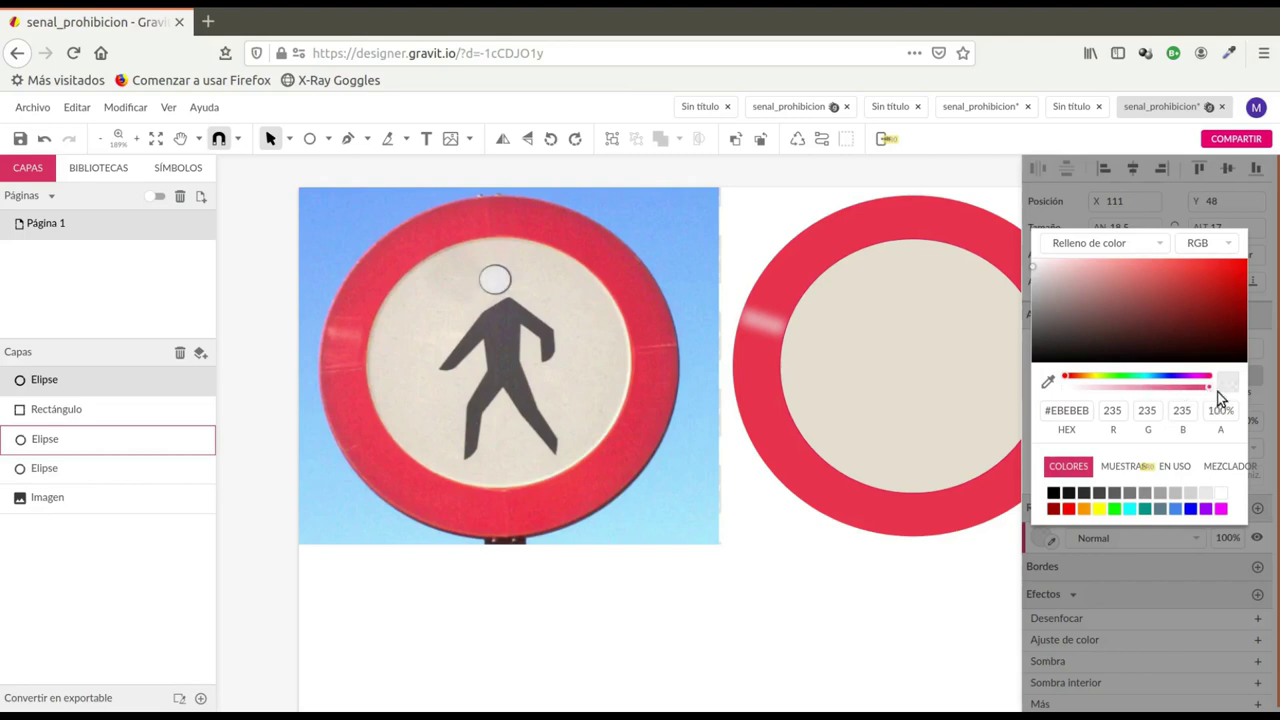
{"action": "left_click", "coordinate": [563, 393]}
{"action": "left_click", "coordinate": [492, 279]}
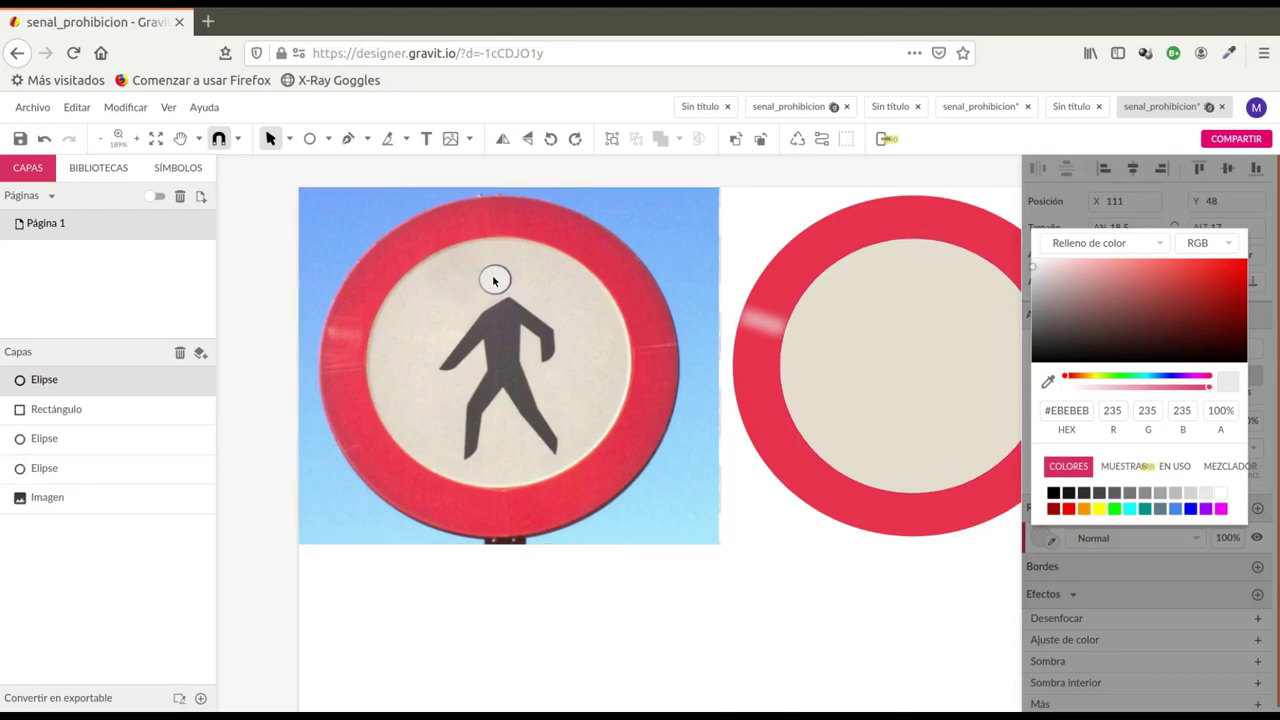
{"action": "left_click_drag", "start_coordinate": [492, 279], "coordinate": [913, 290]}
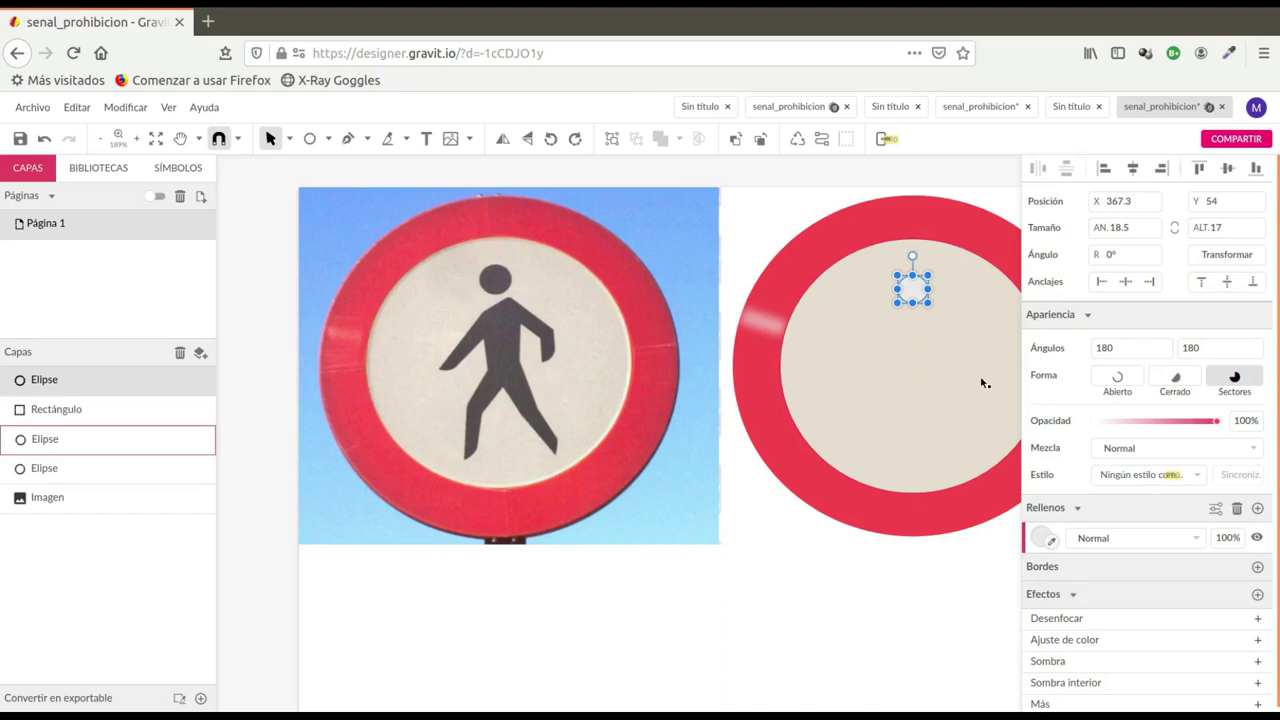
Fill the head ellipse with the dark grey sampled from the pedestrian's head in the photo
{"action": "left_click", "coordinate": [1048, 541]}
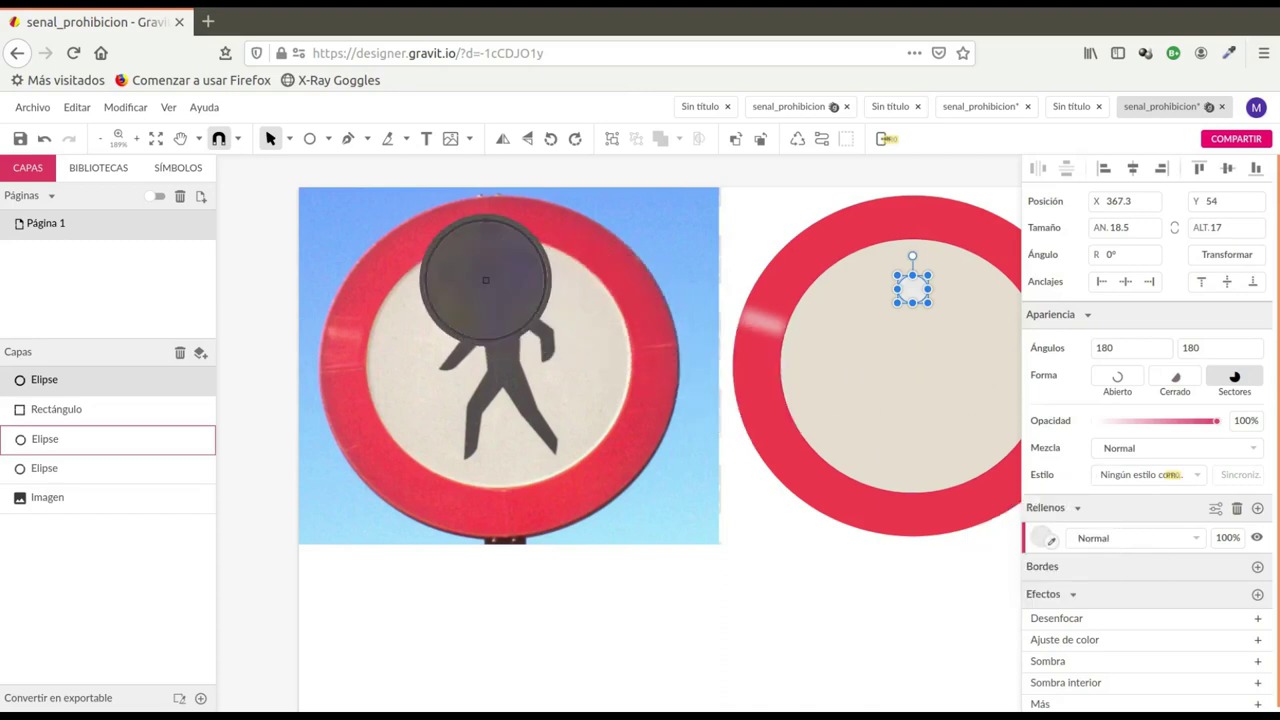
{"action": "left_click", "coordinate": [502, 277]}
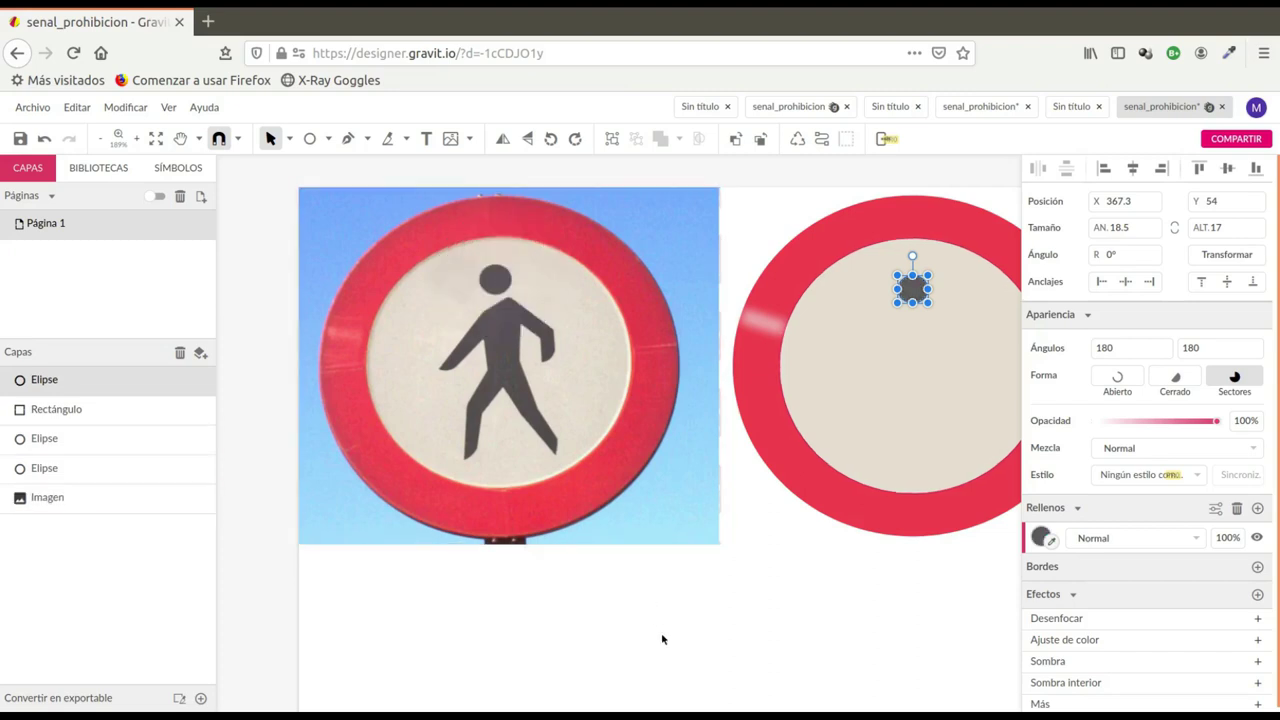
{"action": "left_click", "coordinate": [797, 616]}
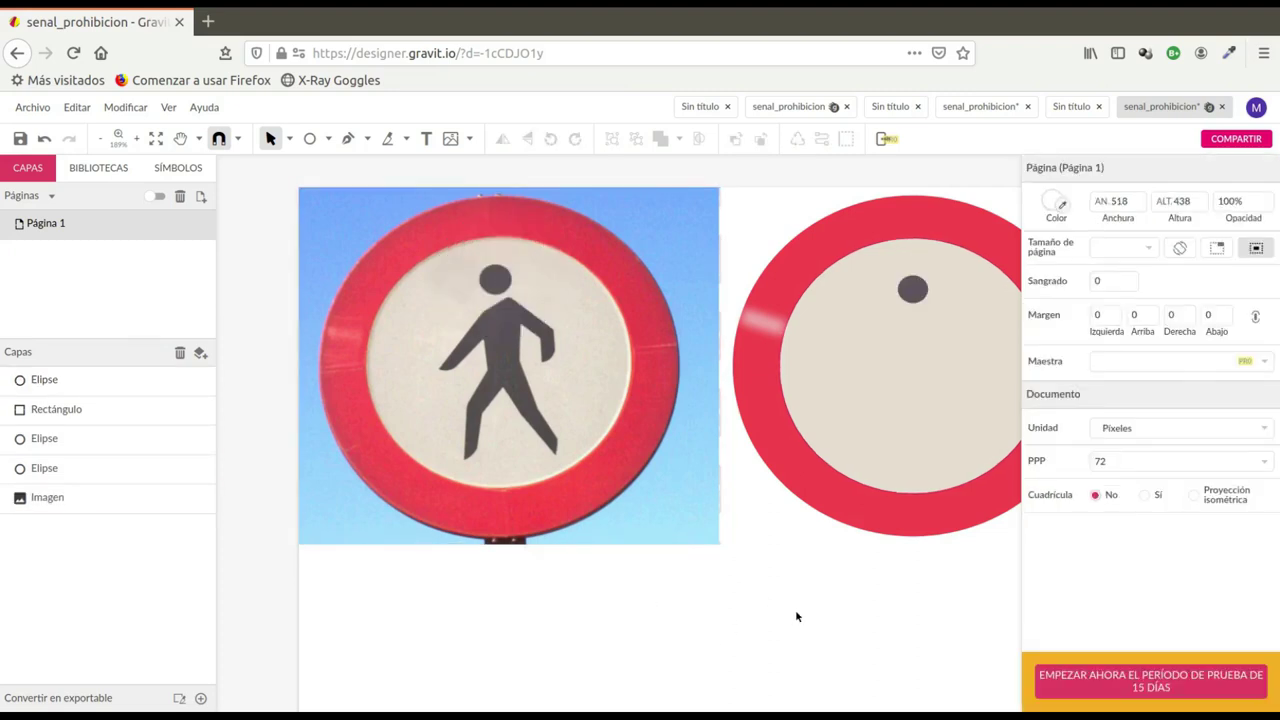
Start a Pen path on the photo's pedestrian at the left hand, tracing straight segments over the shoulders and around the right arm to its hand
{"action": "left_click", "coordinate": [348, 141]}
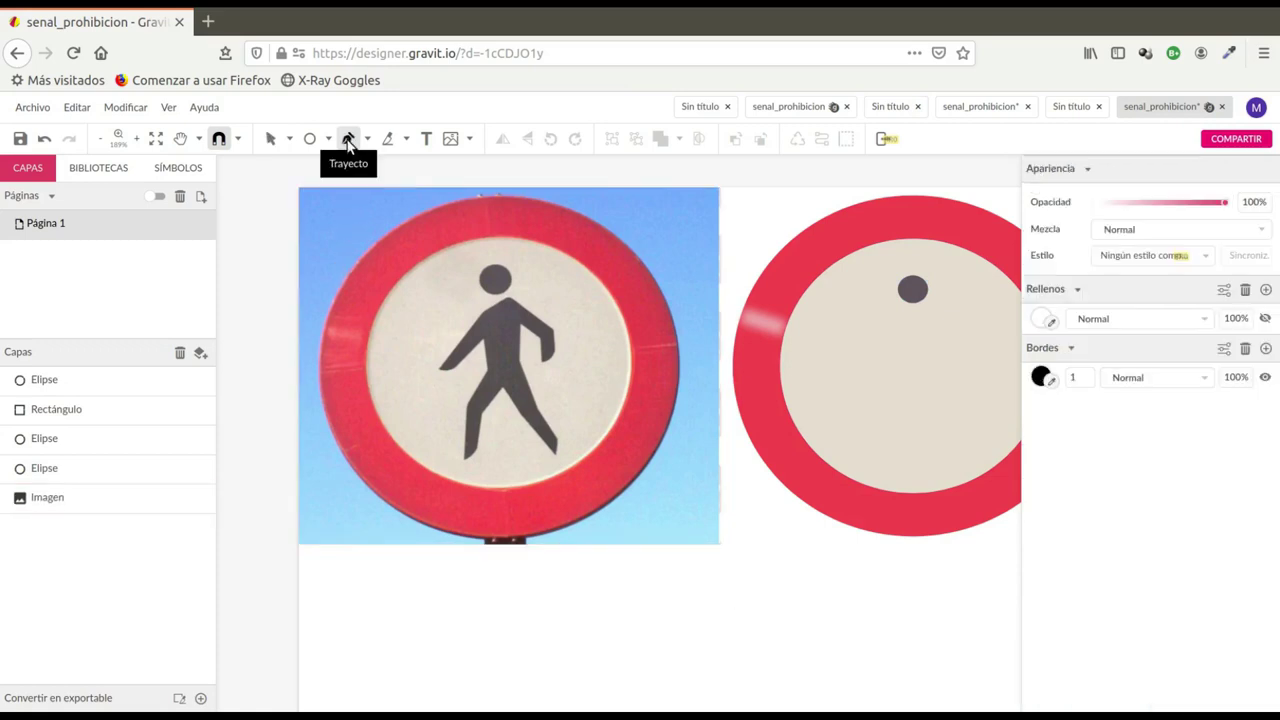
{"action": "scroll", "coordinate": [542, 328], "scroll_direction": "up", "scroll_amount": 1}
{"action": "scroll", "coordinate": [542, 328], "scroll_direction": "up", "scroll_amount": 4}
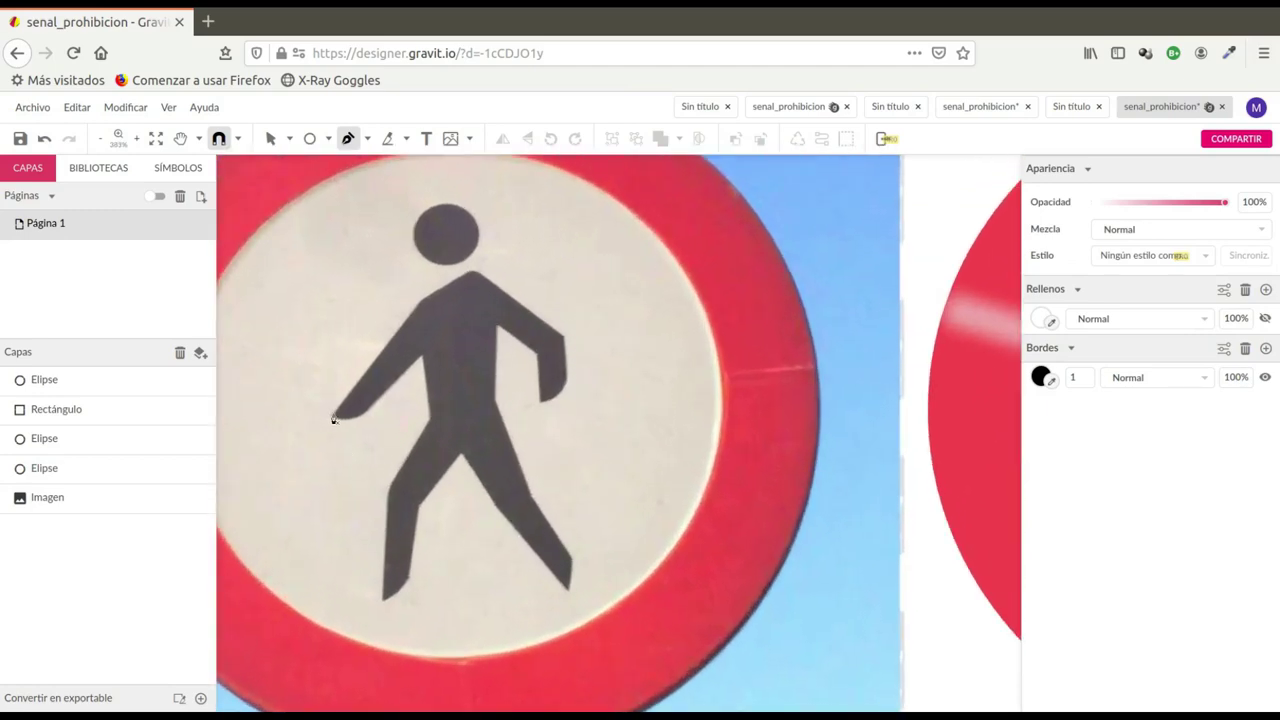
{"action": "left_click", "coordinate": [334, 415]}
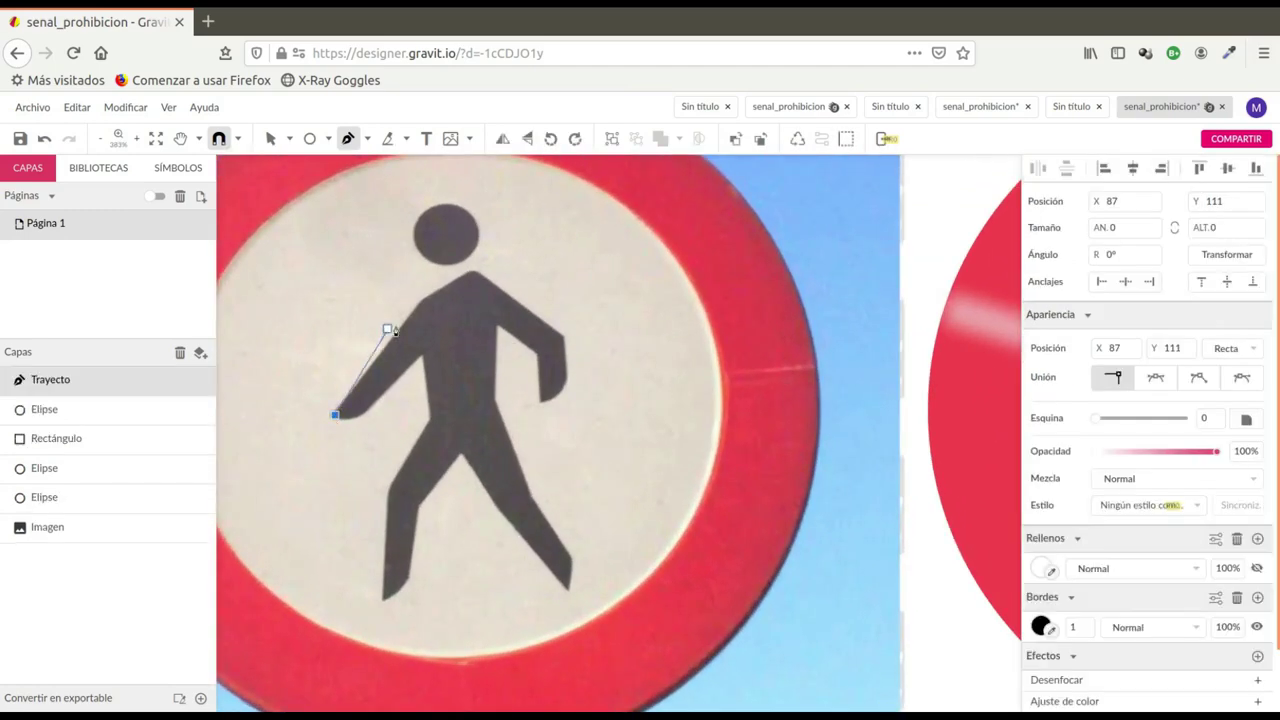
{"action": "left_click", "coordinate": [420, 301]}
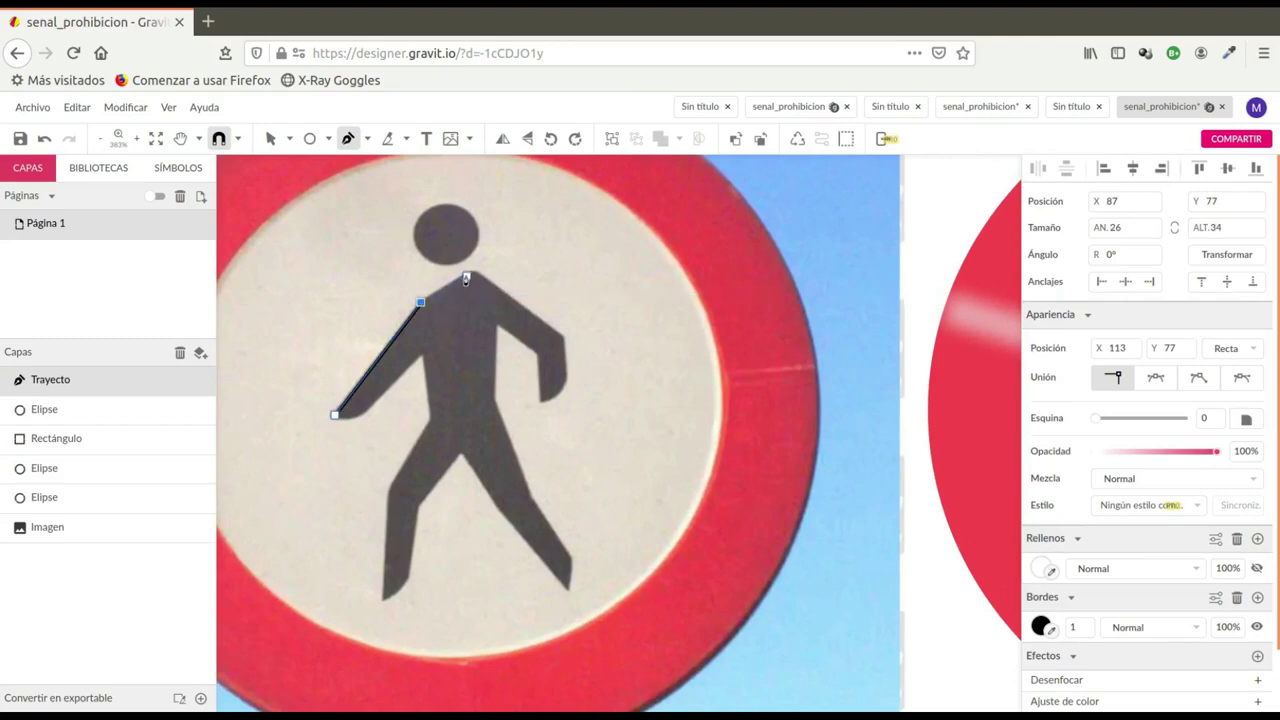
{"action": "left_click_drag", "start_coordinate": [463, 277], "coordinate": [480, 281]}
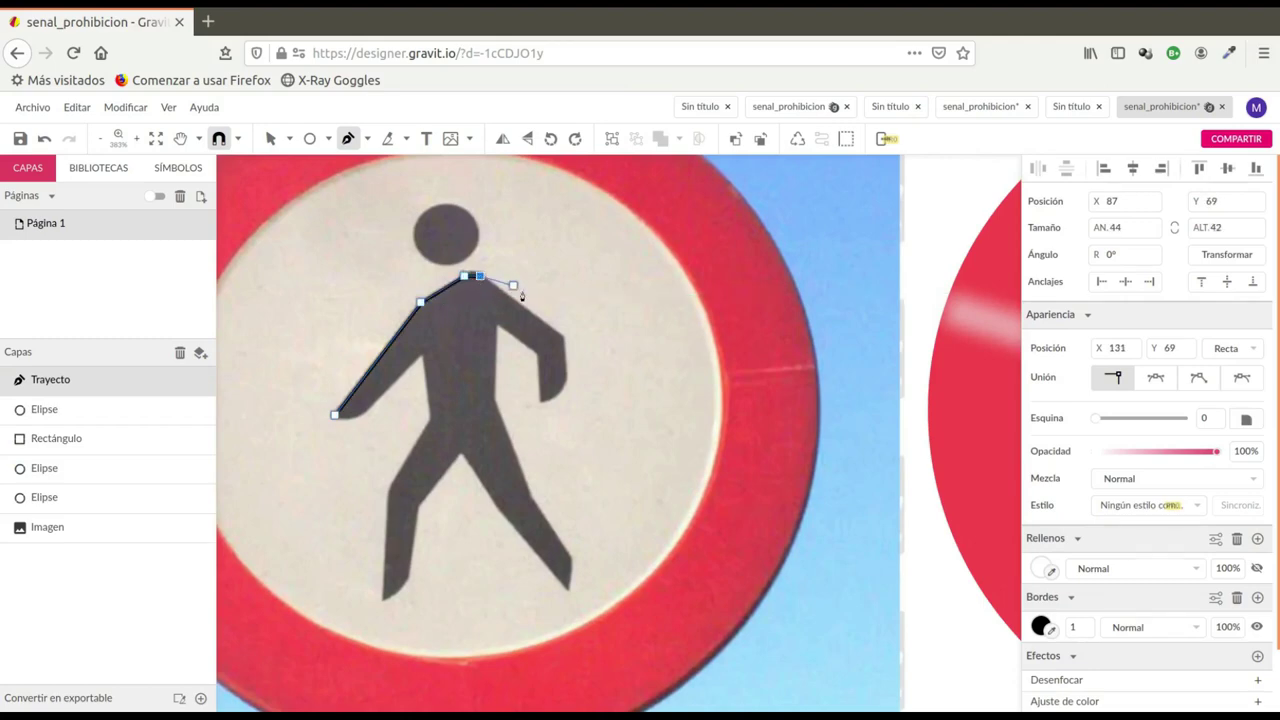
{"action": "left_click_drag", "start_coordinate": [563, 335], "coordinate": [565, 377]}
{"action": "left_click", "coordinate": [567, 375]}
{"action": "left_click", "coordinate": [542, 398]}
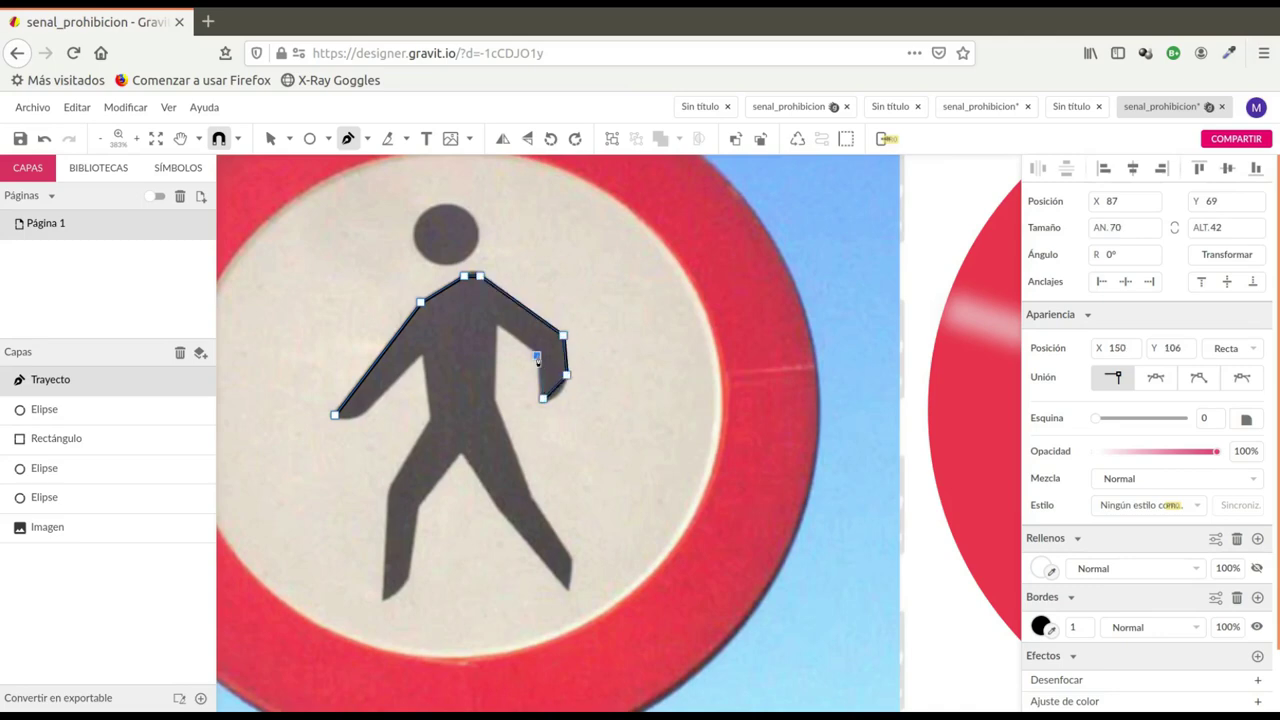
Continue the path from the right armpit down the torso and around the right leg and foot to the inner knee
{"action": "left_click_drag", "start_coordinate": [496, 326], "coordinate": [493, 400]}
{"action": "left_click", "coordinate": [494, 398]}
{"action": "left_click", "coordinate": [529, 494]}
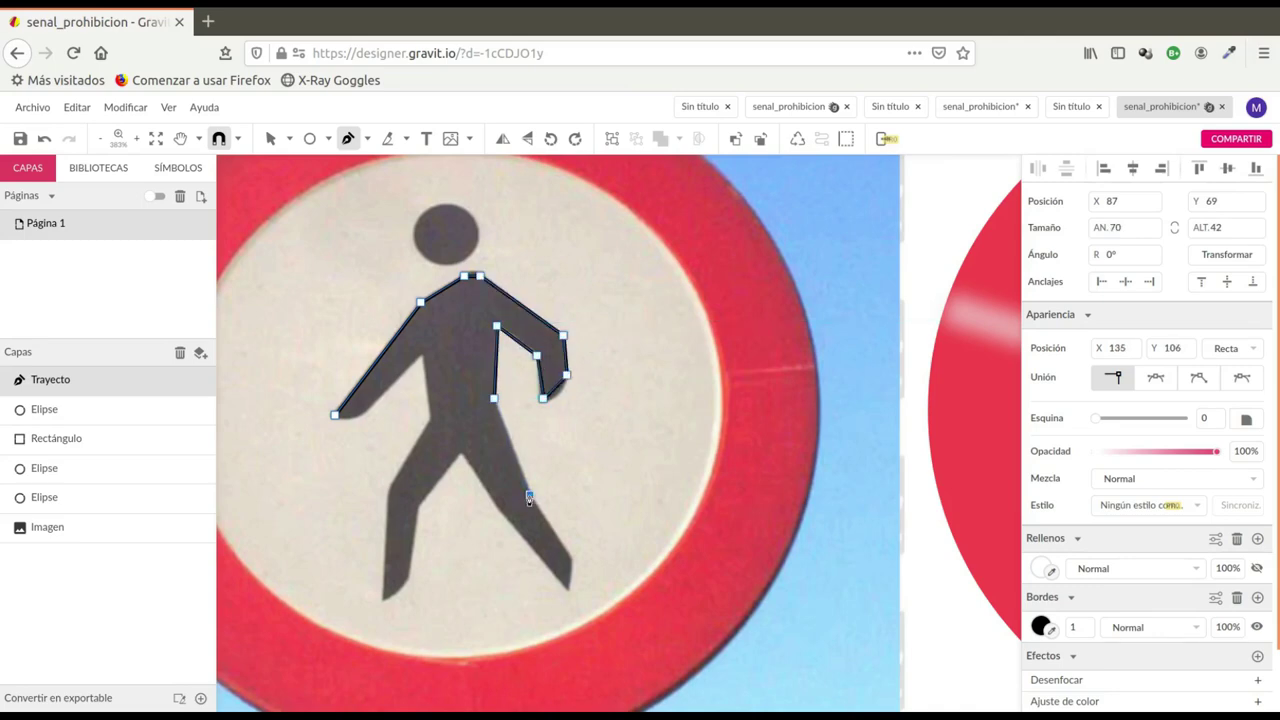
{"action": "left_click", "coordinate": [571, 557]}
{"action": "left_click", "coordinate": [566, 590]}
{"action": "left_click", "coordinate": [496, 511]}
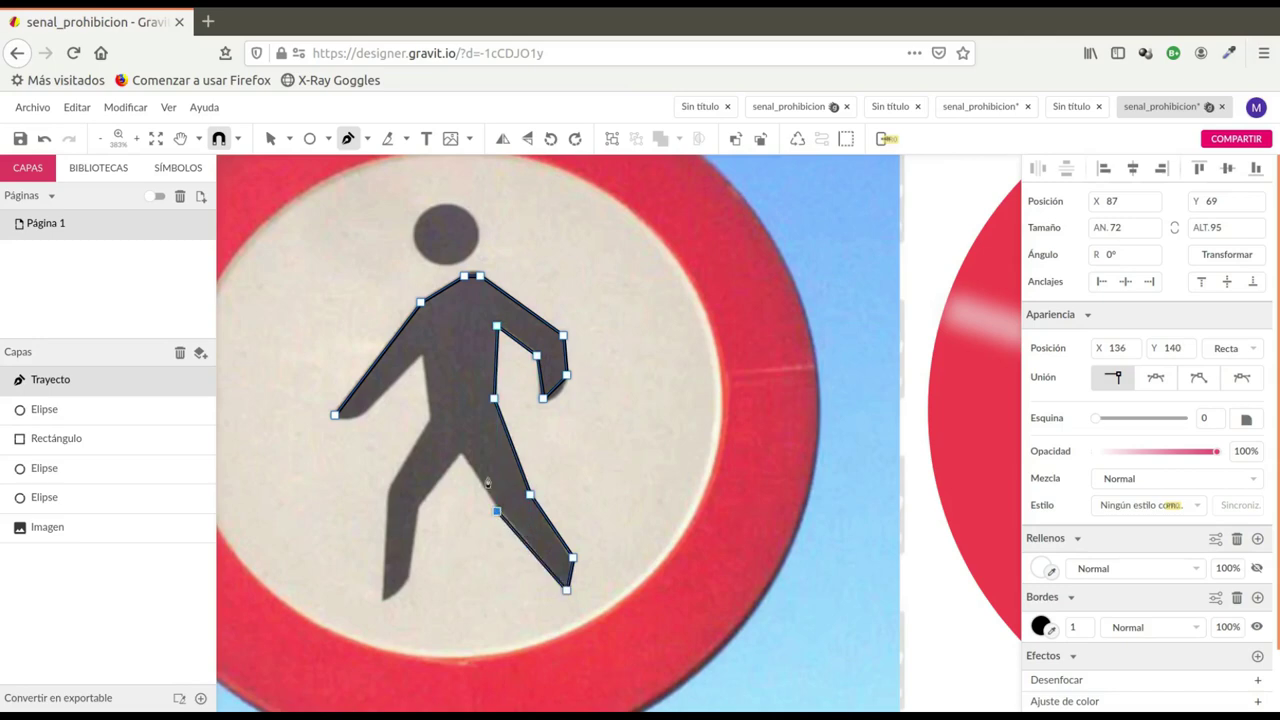
Trace the crotch, left leg, torso side and left arm, closing the body outline at its starting point, about 72 × 97 px
{"action": "left_click", "coordinate": [464, 452]}
{"action": "left_click", "coordinate": [420, 504]}
{"action": "left_click", "coordinate": [407, 574]}
{"action": "left_click", "coordinate": [385, 597]}
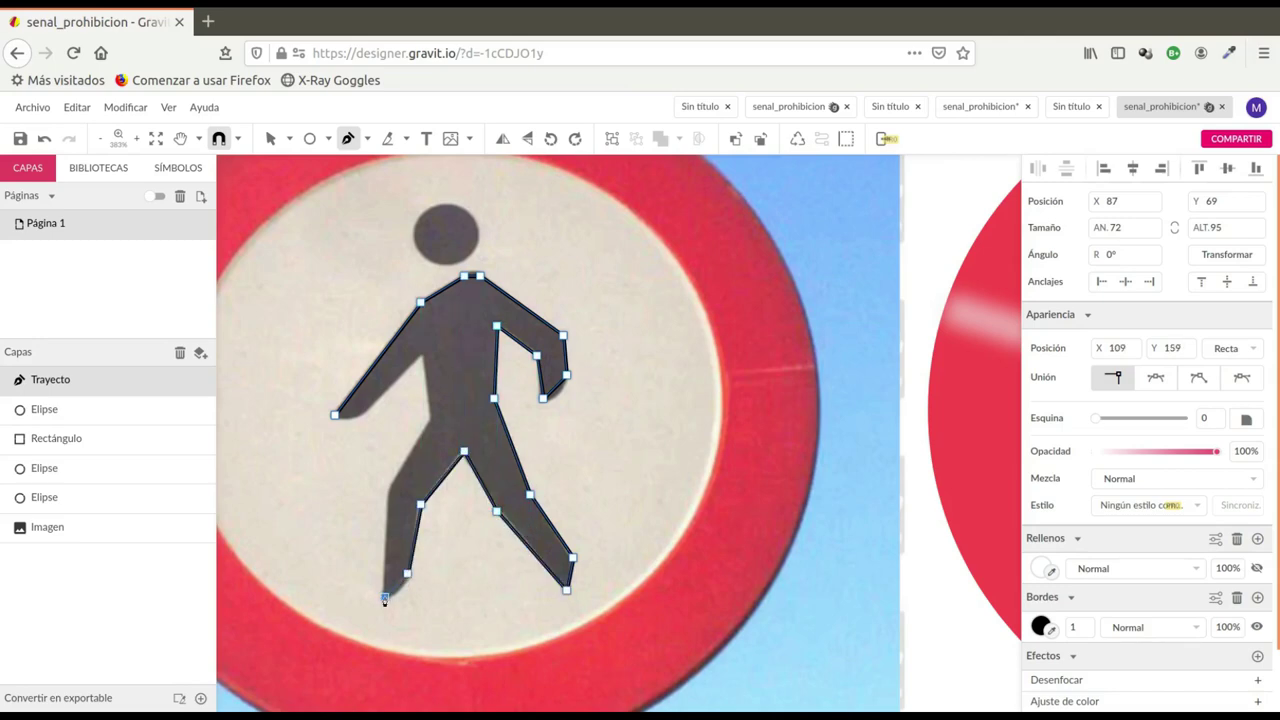
{"action": "left_click", "coordinate": [387, 494]}
{"action": "left_click", "coordinate": [431, 418]}
{"action": "left_click", "coordinate": [420, 355]}
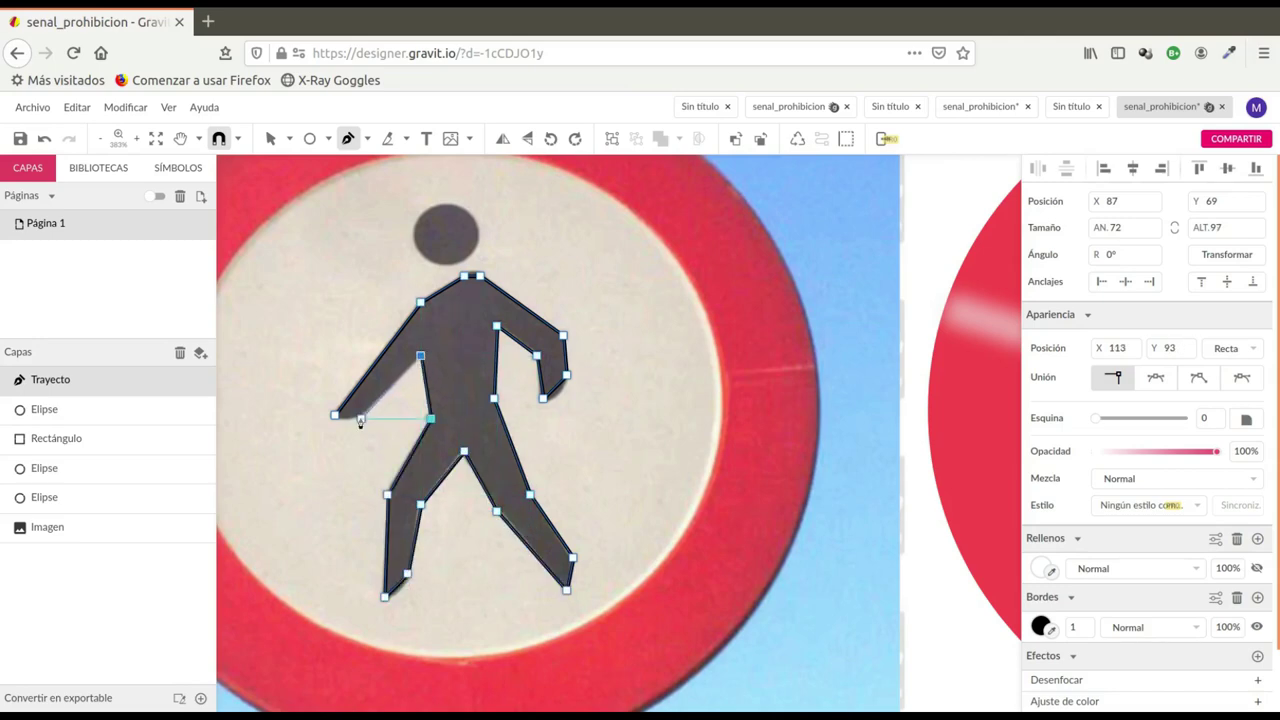
{"action": "left_click", "coordinate": [350, 414]}
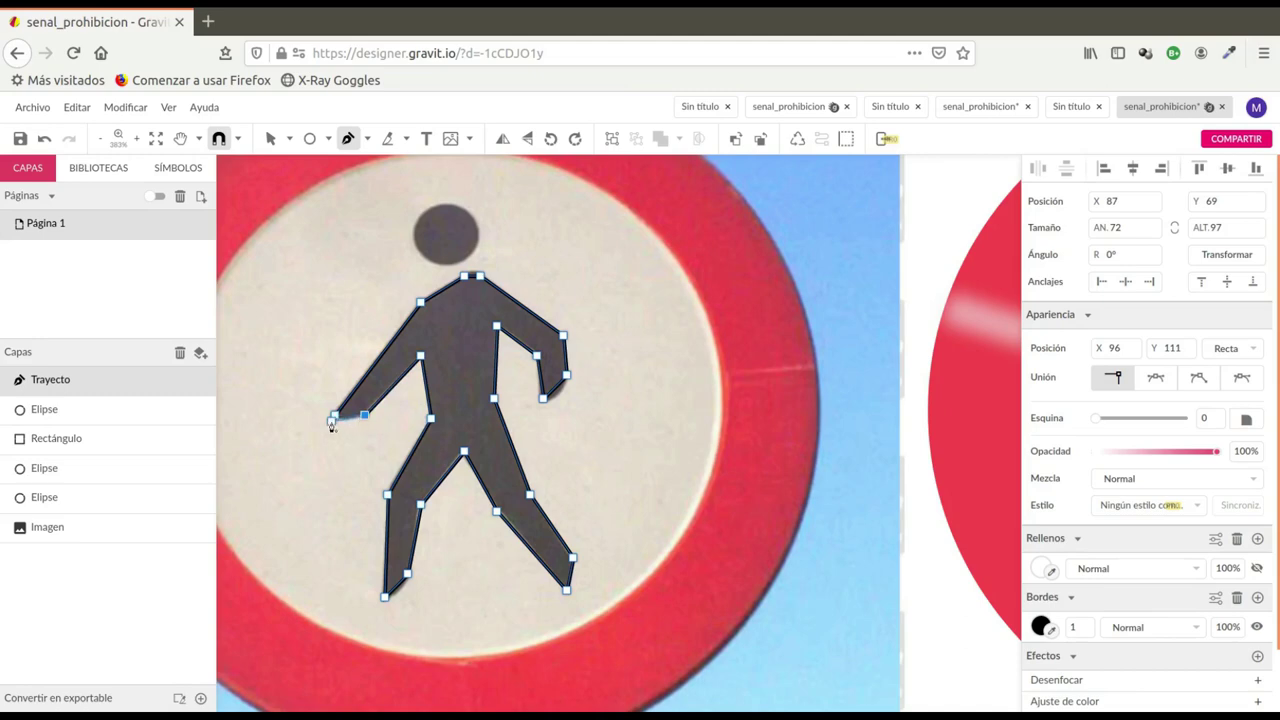
{"action": "left_click", "coordinate": [334, 414]}
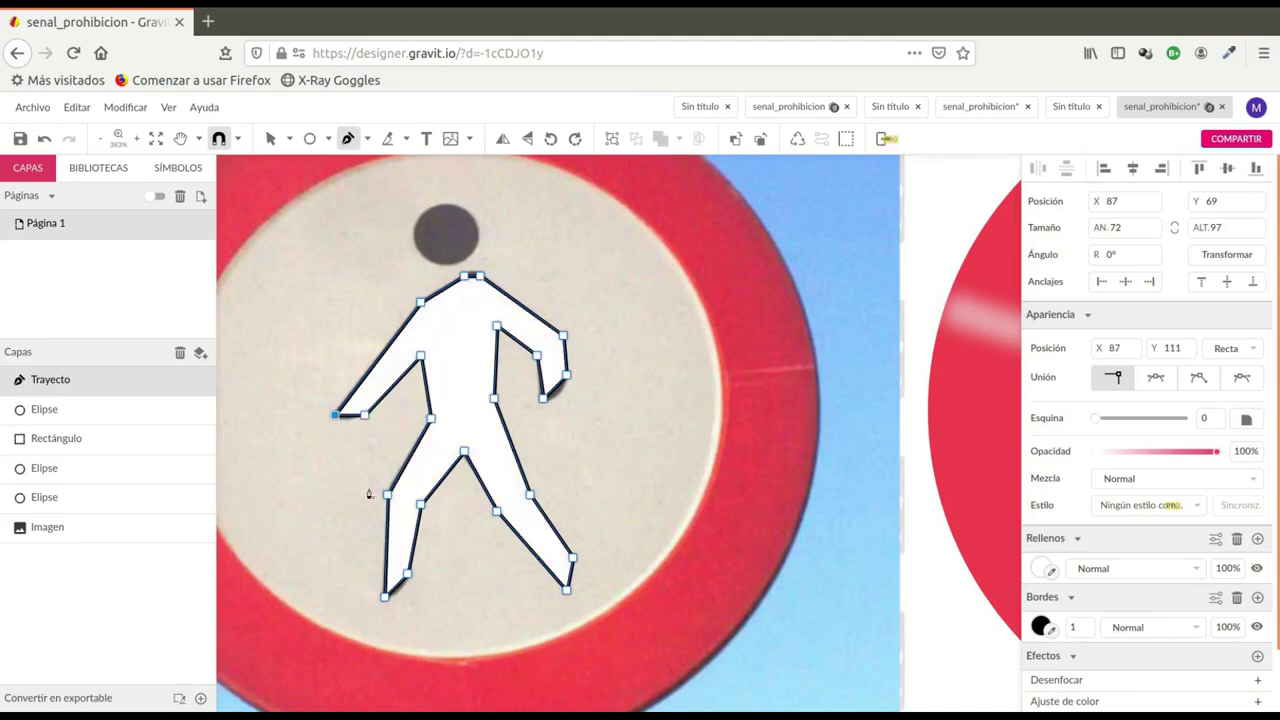
Curve the lower edge of the figure's right hand with Subselection and lower the path's fill opacity to 58%
{"action": "scroll", "coordinate": [514, 409], "scroll_direction": "up", "scroll_amount": 3}
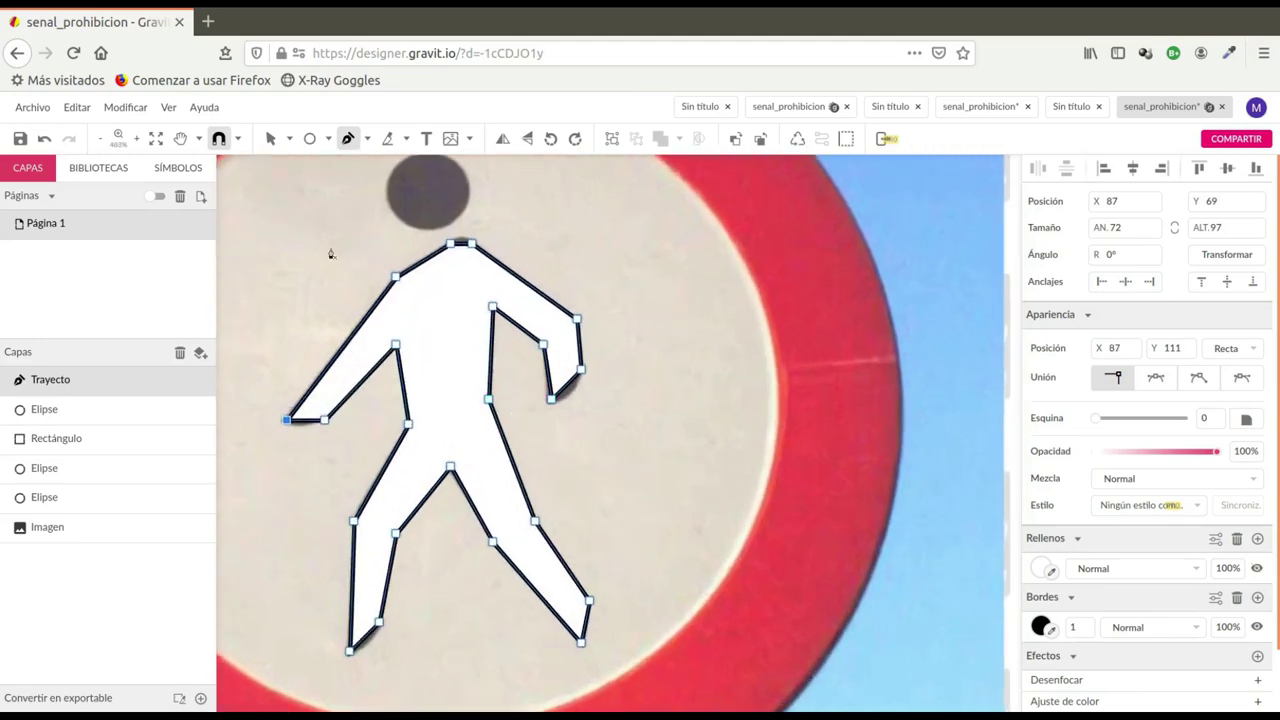
{"action": "left_click", "coordinate": [290, 139]}
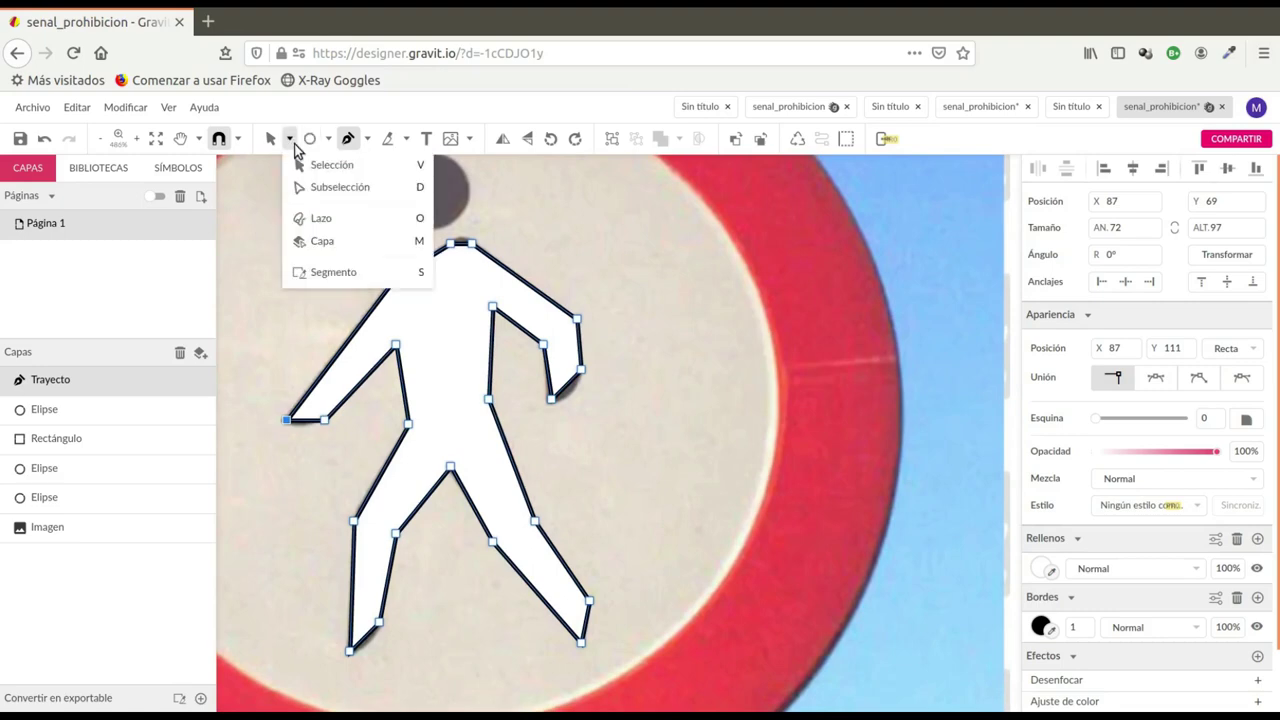
{"action": "left_click", "coordinate": [334, 189]}
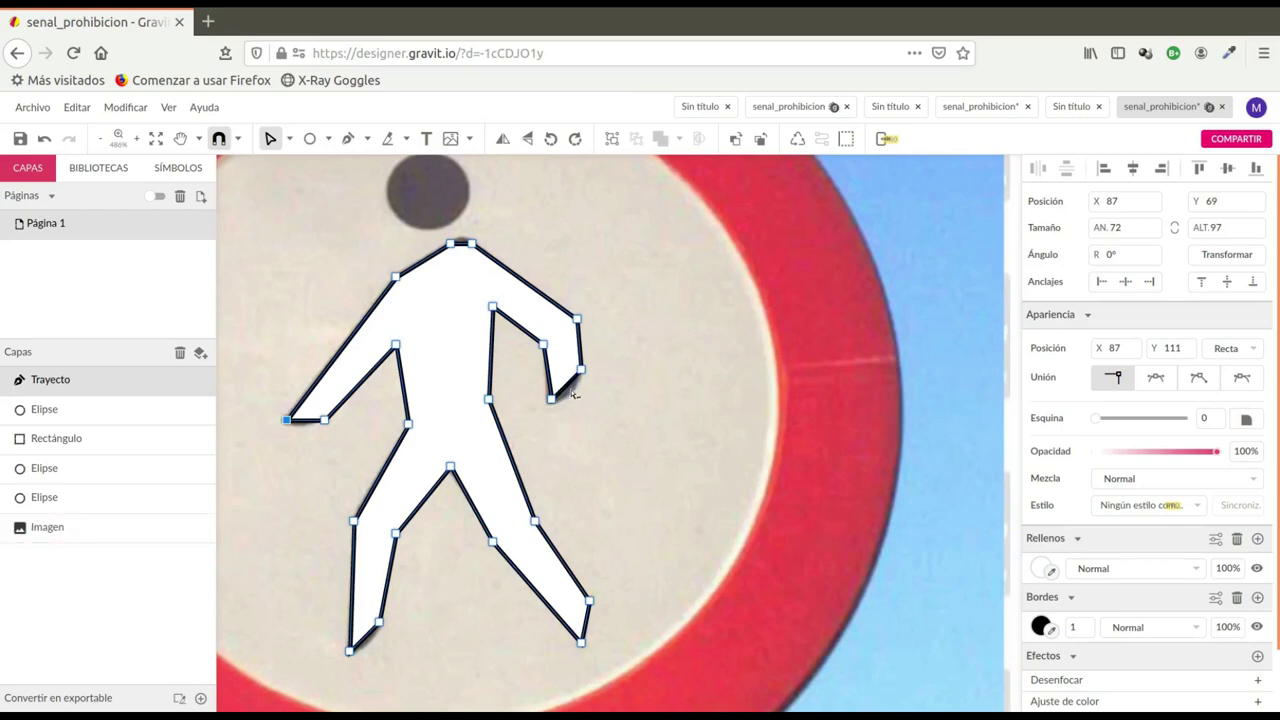
{"action": "left_click", "coordinate": [1043, 568]}
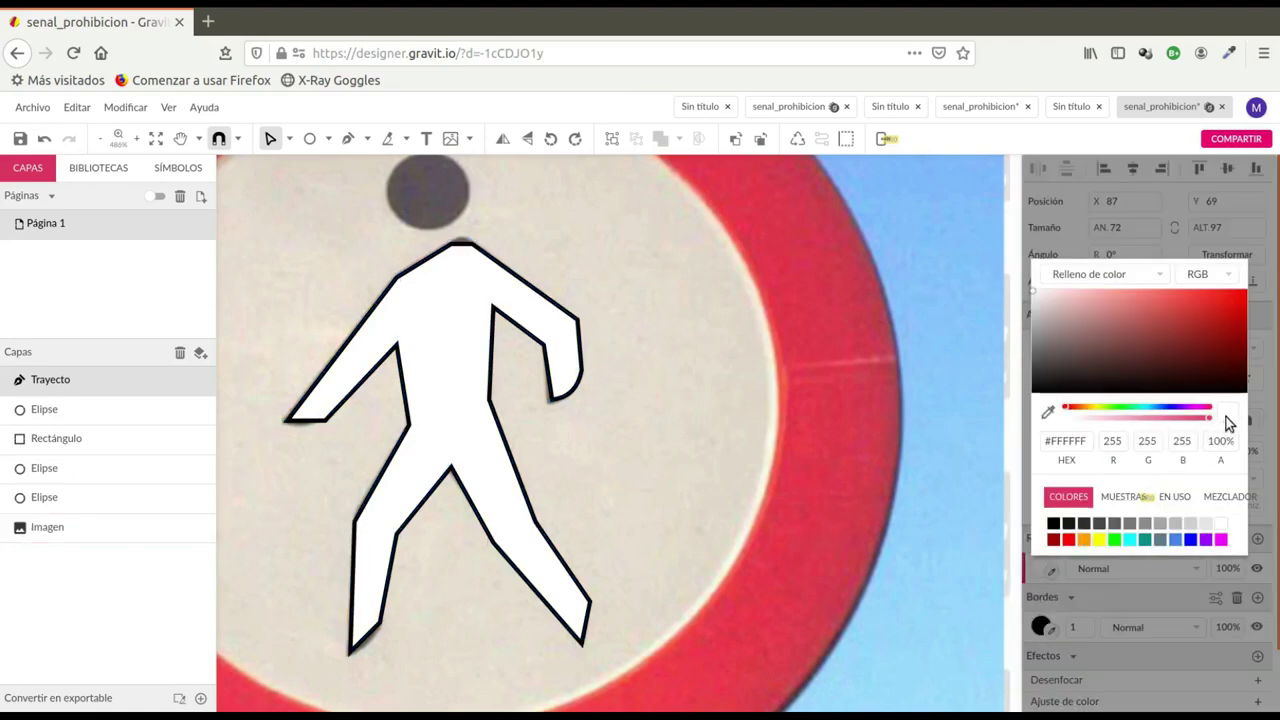
{"action": "left_click_drag", "start_coordinate": [1211, 422], "coordinate": [1150, 424]}
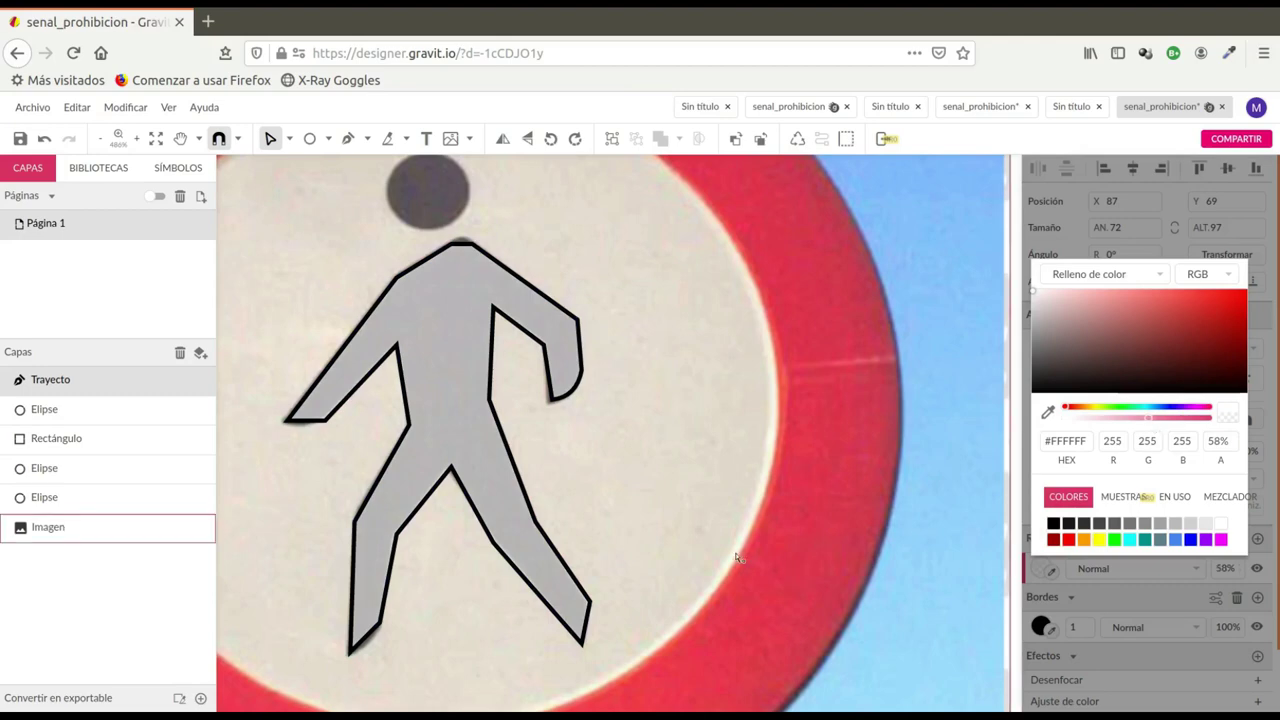
Bend the straight segments at the neck, left hand and left foot to follow the rounded edges in the photo
{"action": "left_click", "coordinate": [464, 249]}
{"action": "left_click_drag", "start_coordinate": [463, 248], "coordinate": [465, 244]}
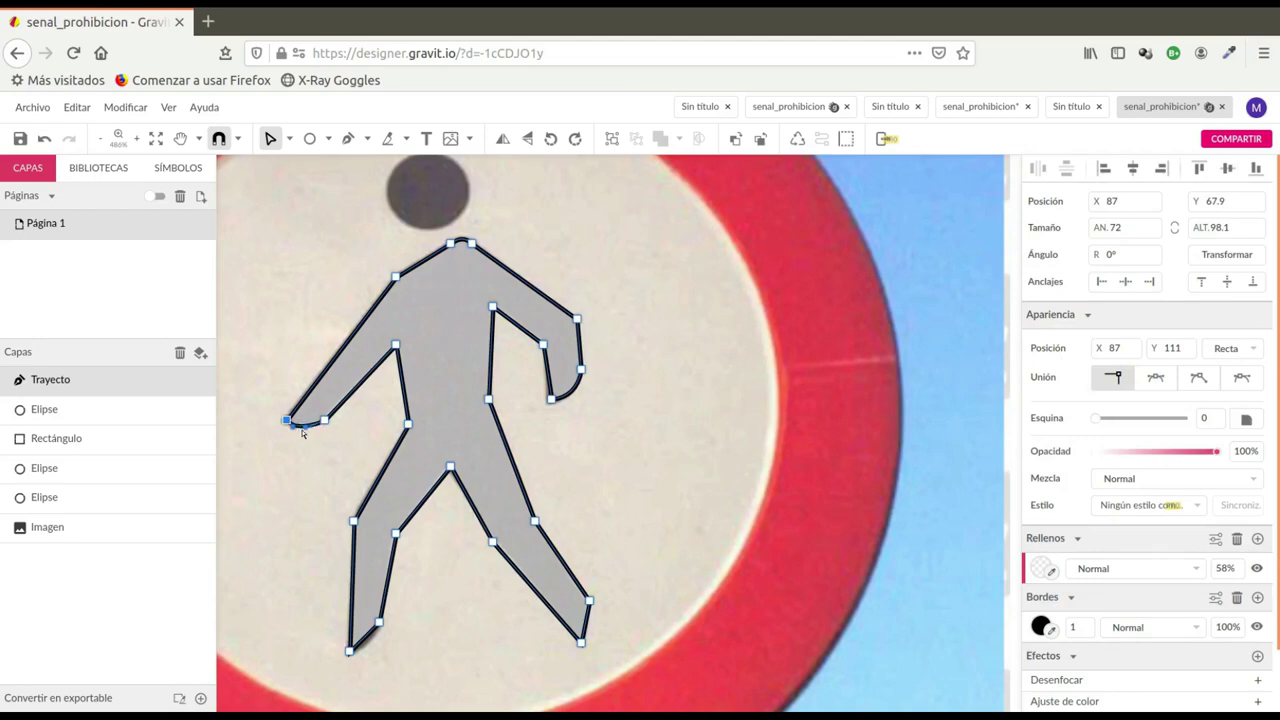
{"action": "left_click", "coordinate": [366, 655]}
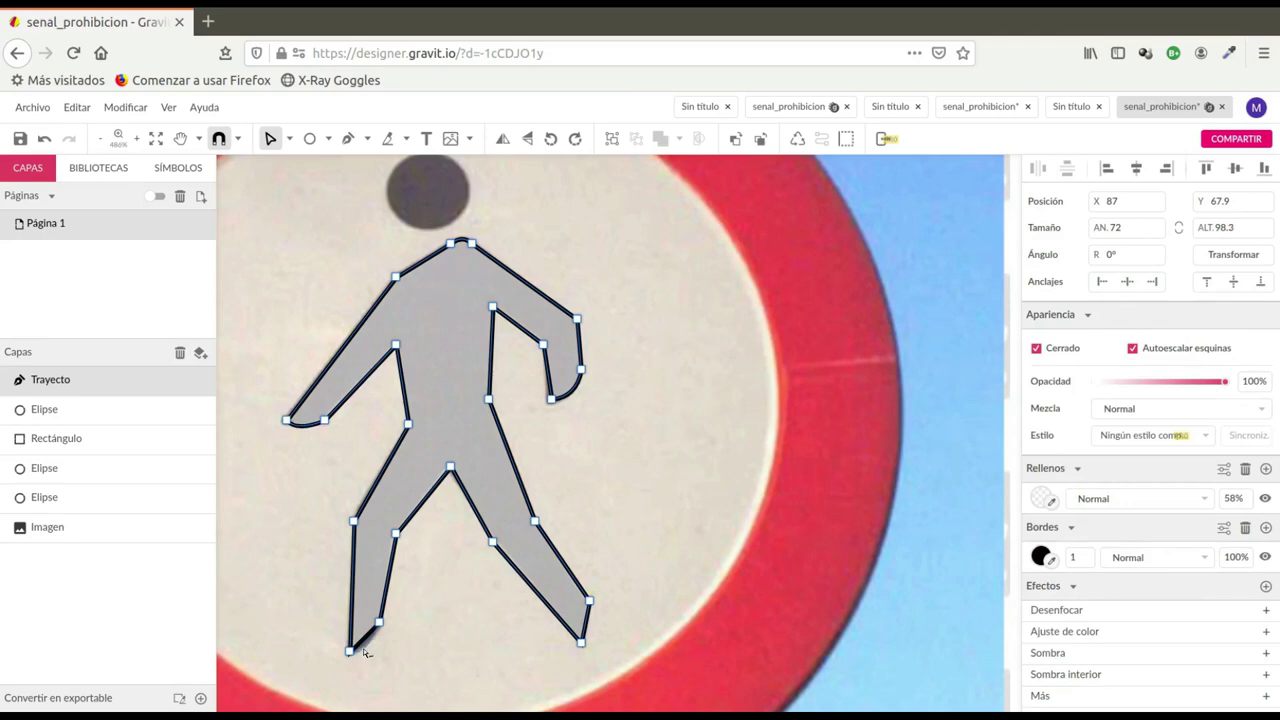
Set the body path's white fill opacity to 100% and deselect it
{"action": "scroll", "coordinate": [588, 458], "scroll_direction": "down", "scroll_amount": 5}
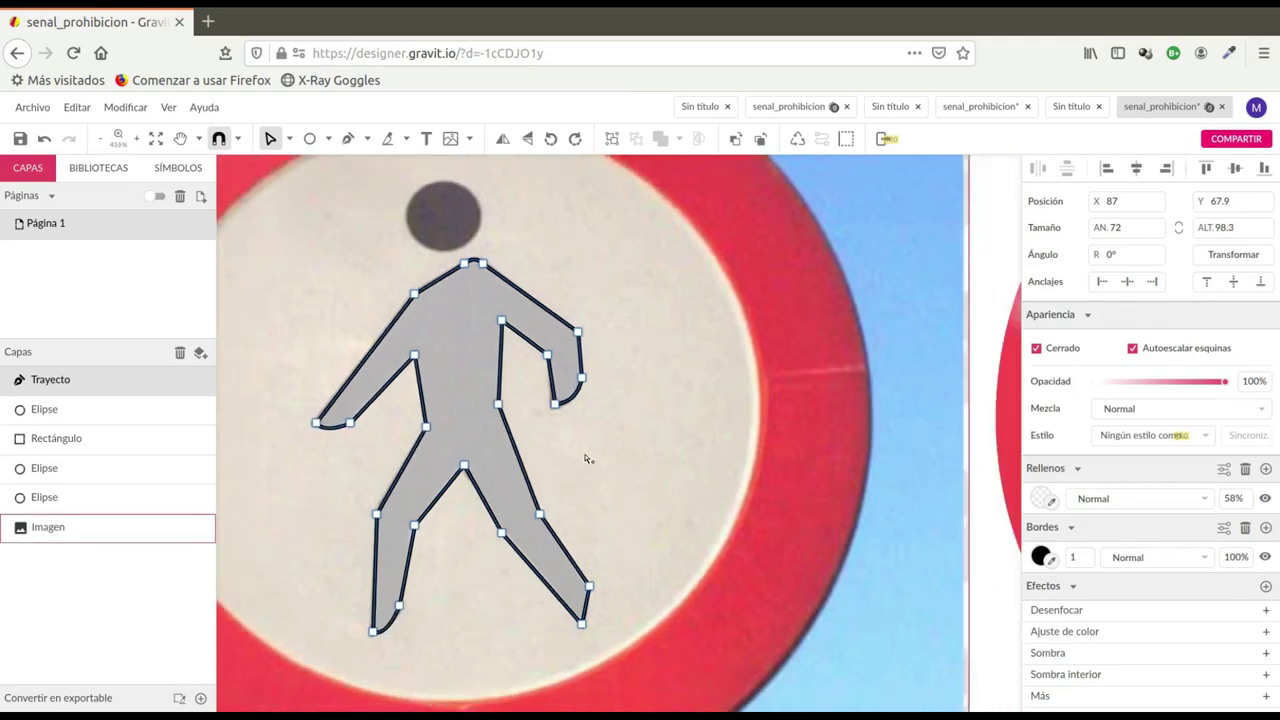
{"action": "scroll", "coordinate": [588, 458], "scroll_direction": "down", "scroll_amount": 2}
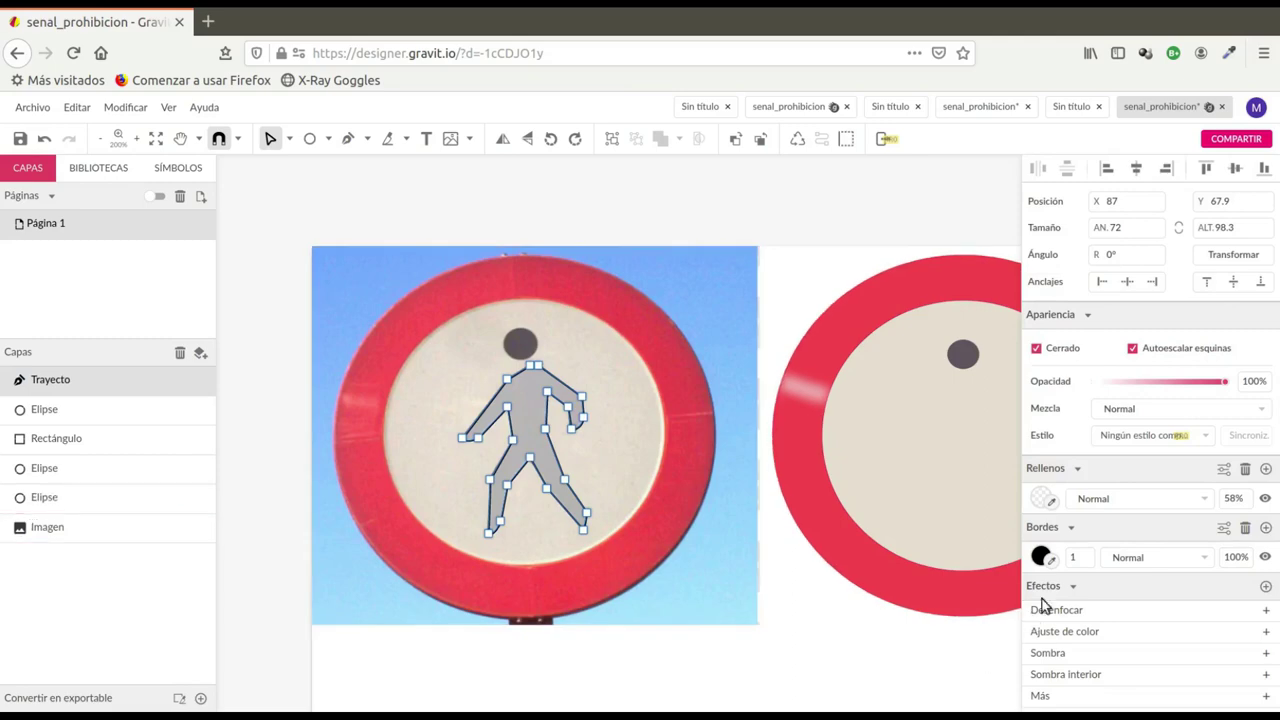
{"action": "left_click", "coordinate": [1040, 499]}
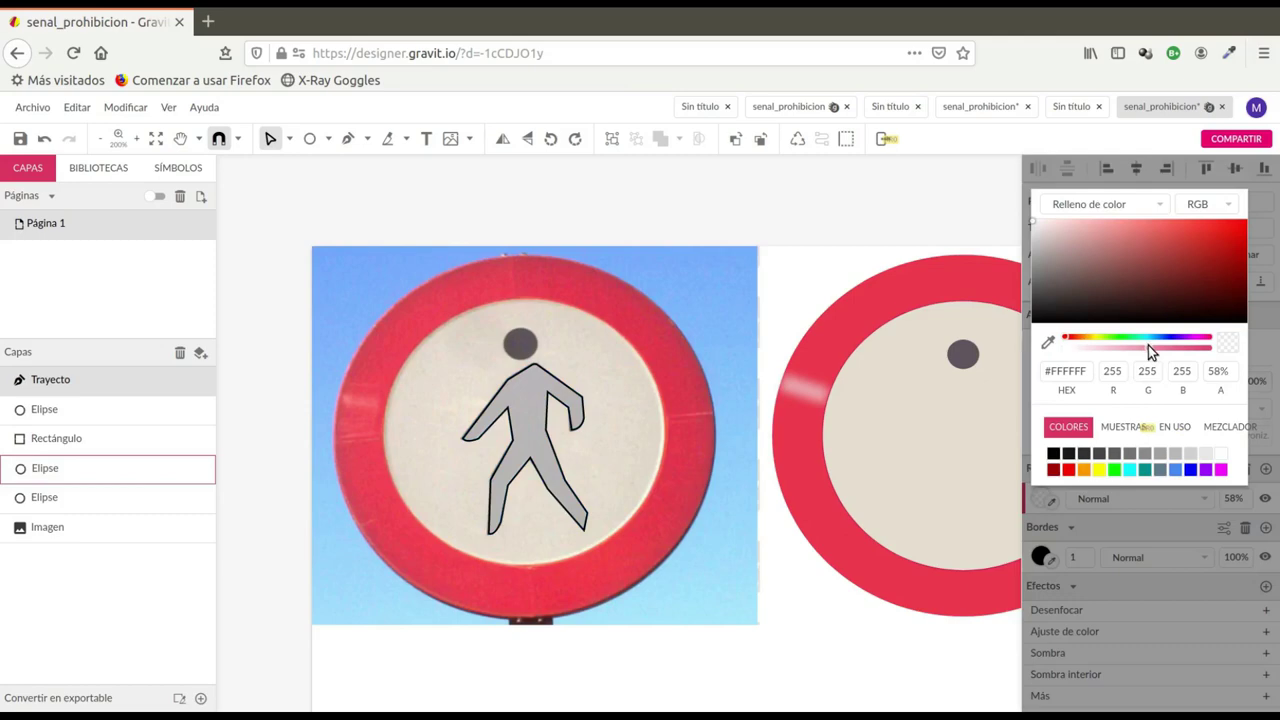
{"action": "left_click_drag", "start_coordinate": [1148, 347], "coordinate": [1228, 350]}
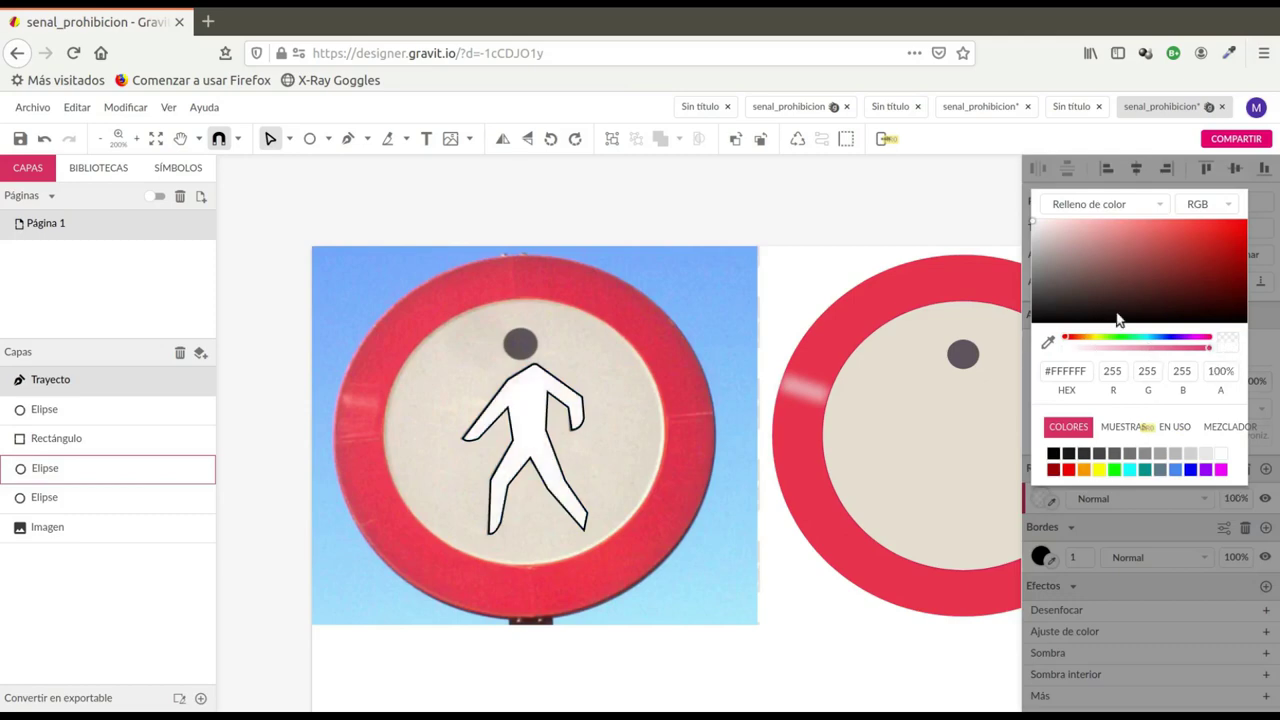
{"action": "left_click", "coordinate": [892, 682]}
{"action": "left_click", "coordinate": [892, 682]}
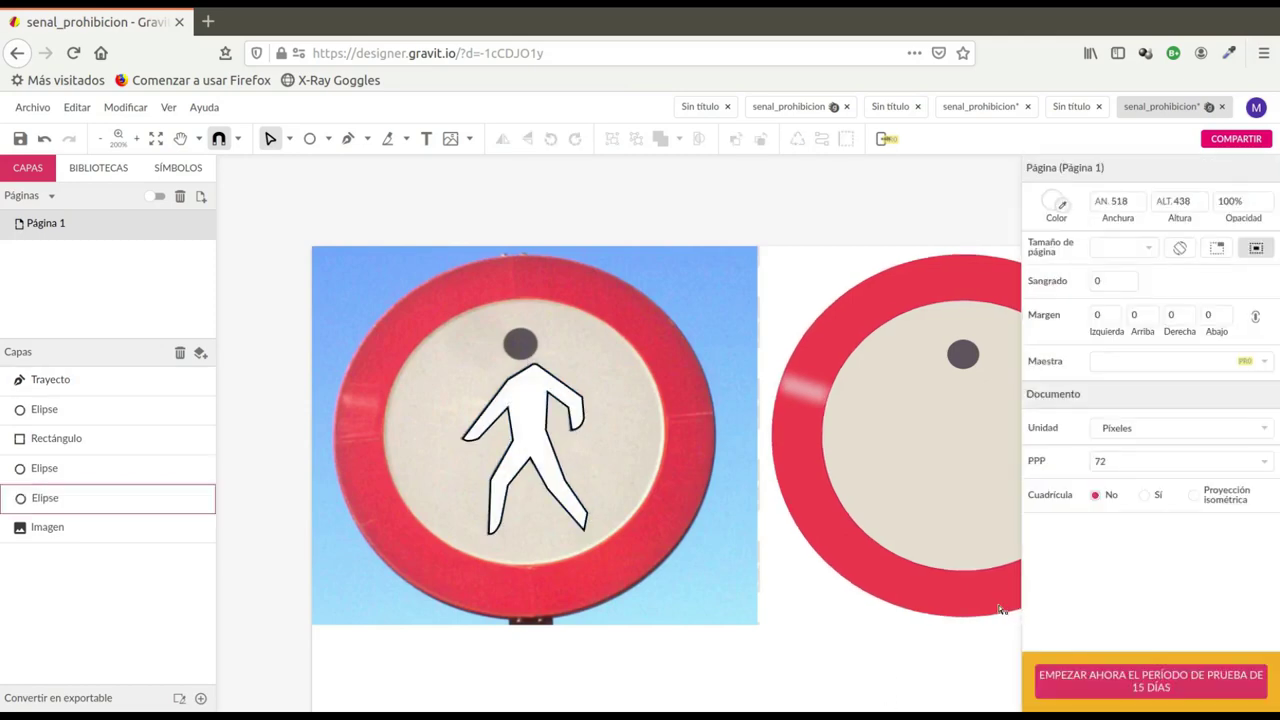
Set the body path's border width to 0
{"action": "left_click", "coordinate": [543, 455]}
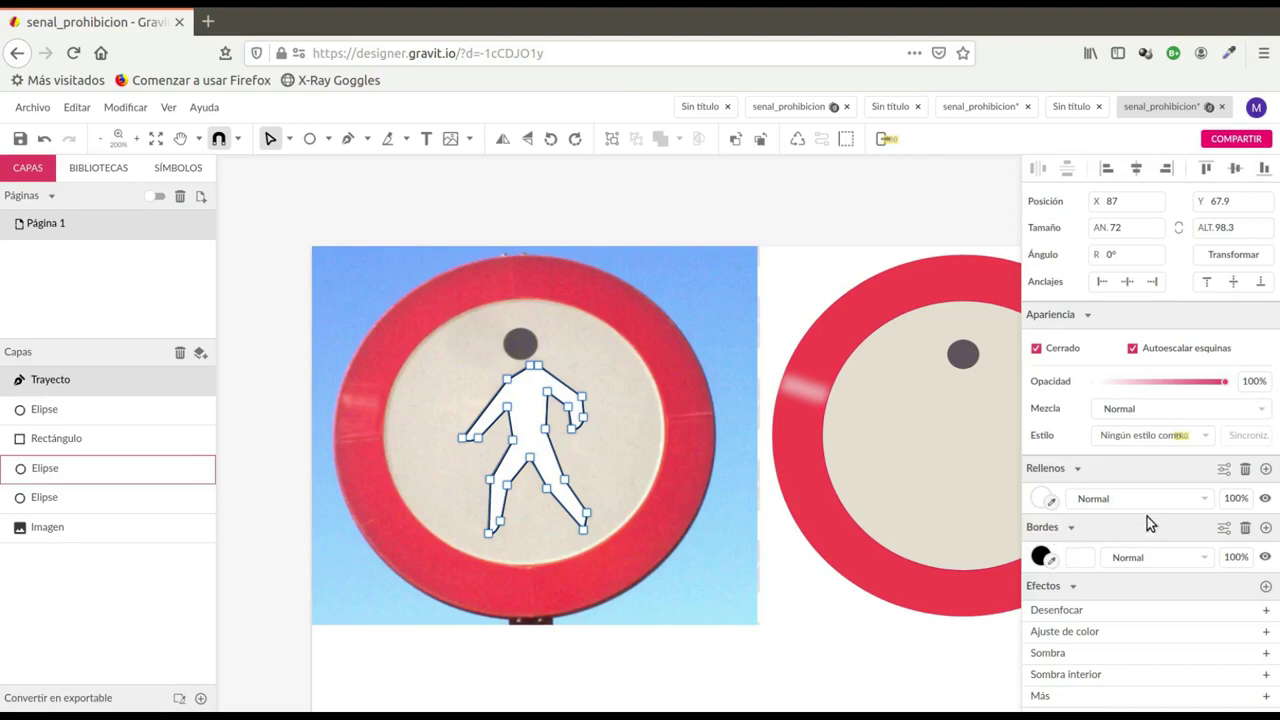
{"action": "type", "text": "0"}
{"action": "key", "text": "Tab"}
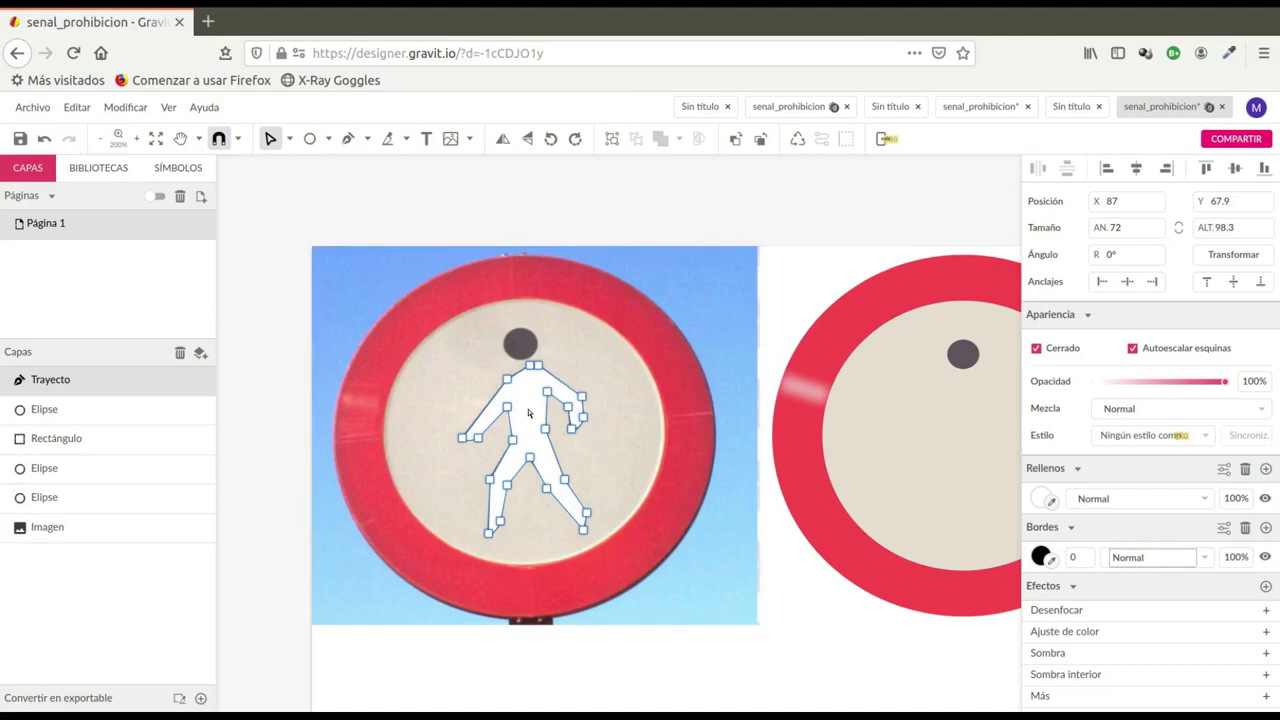
{"action": "left_click", "coordinate": [530, 414]}
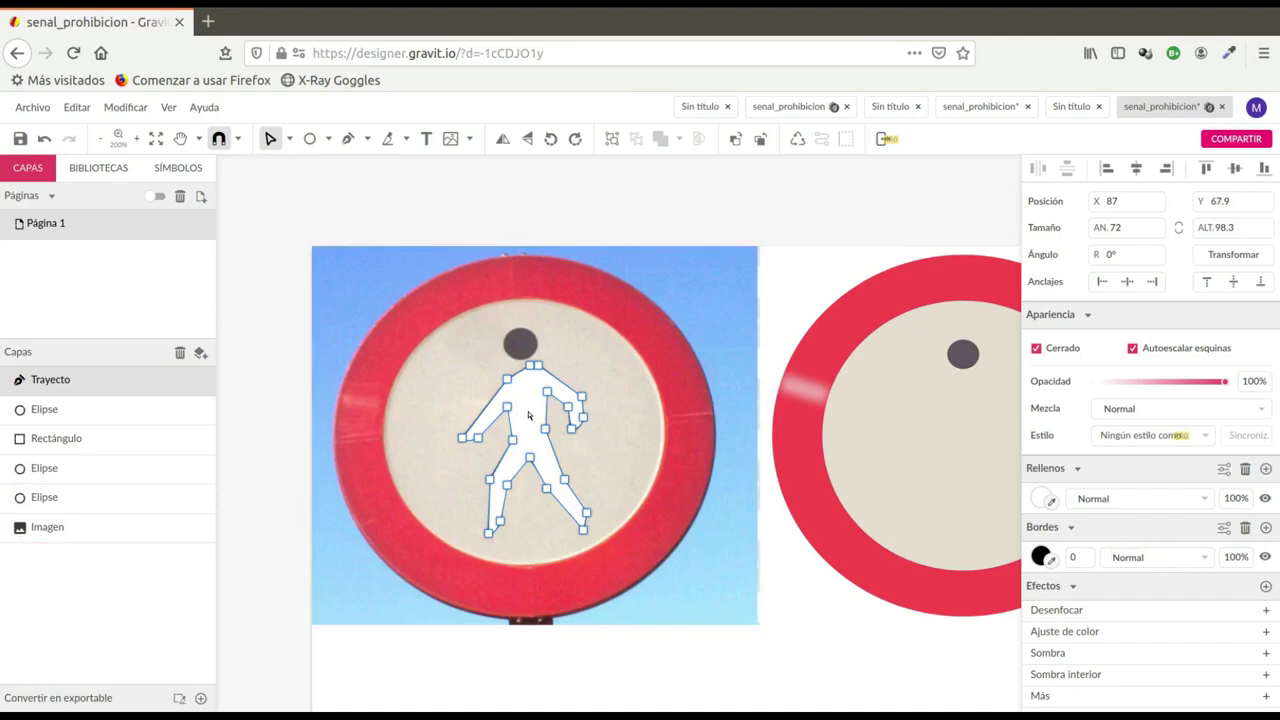
Move the body path beneath the head ellipse in the redrawn sign, to about X 343, Y 74
{"action": "left_click", "coordinate": [288, 139]}
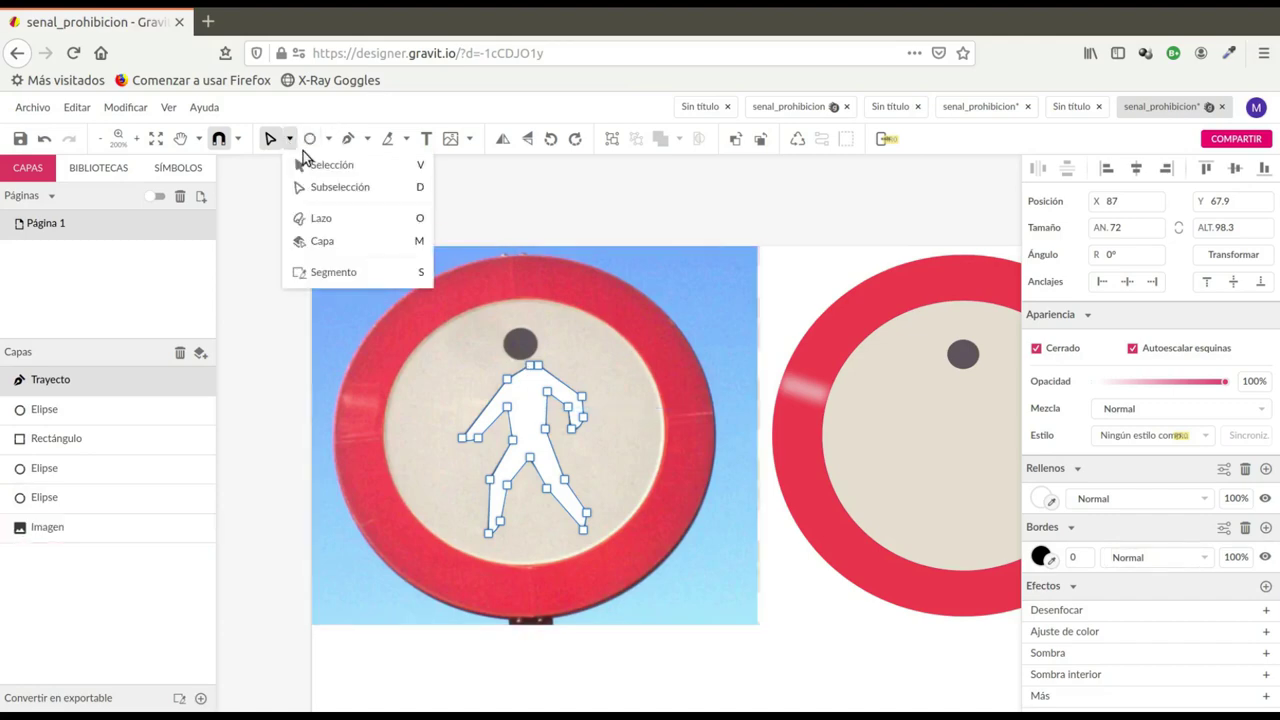
{"action": "left_click", "coordinate": [325, 166]}
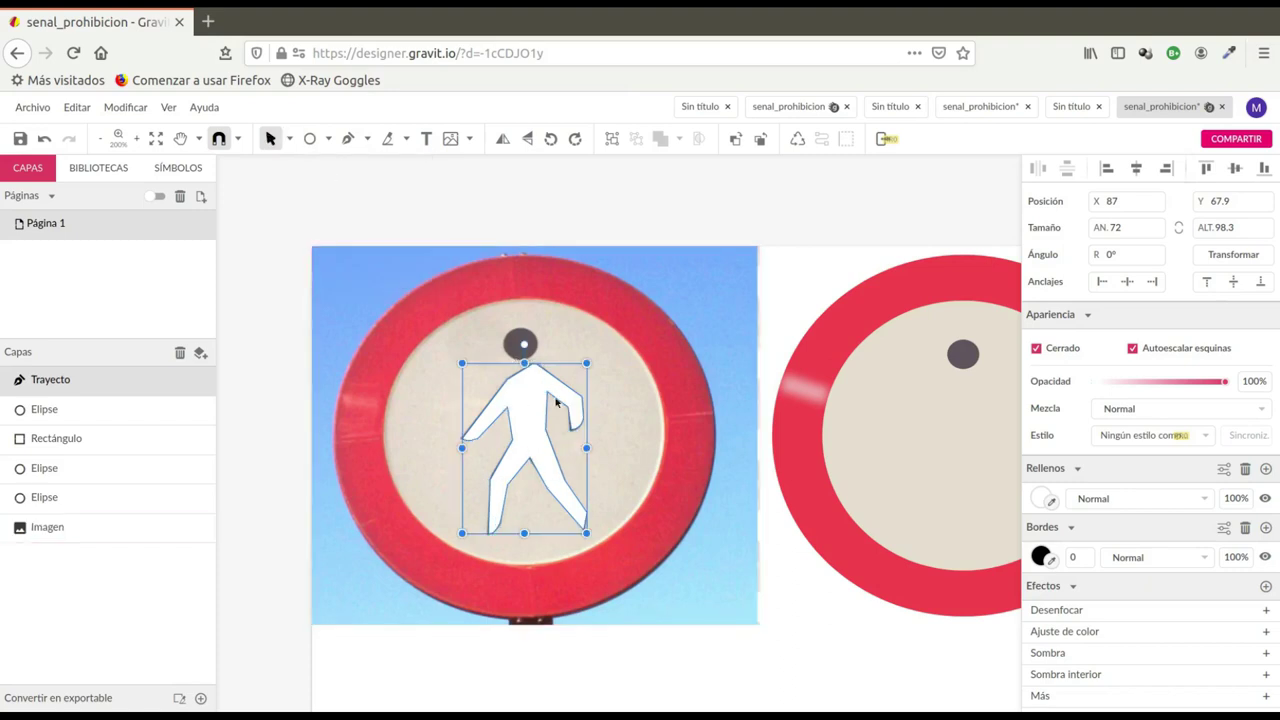
{"action": "left_click_drag", "start_coordinate": [519, 402], "coordinate": [962, 411]}
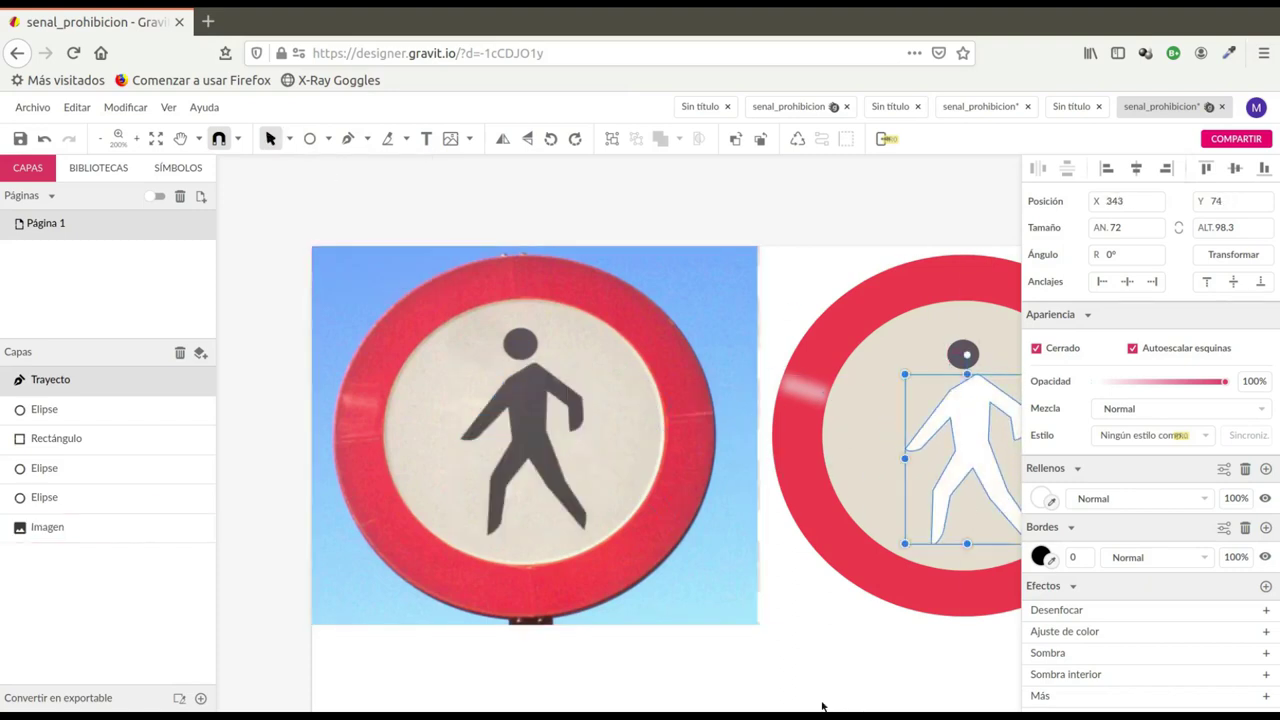
{"action": "scroll", "coordinate": [862, 621], "scroll_direction": "down", "scroll_amount": 1}
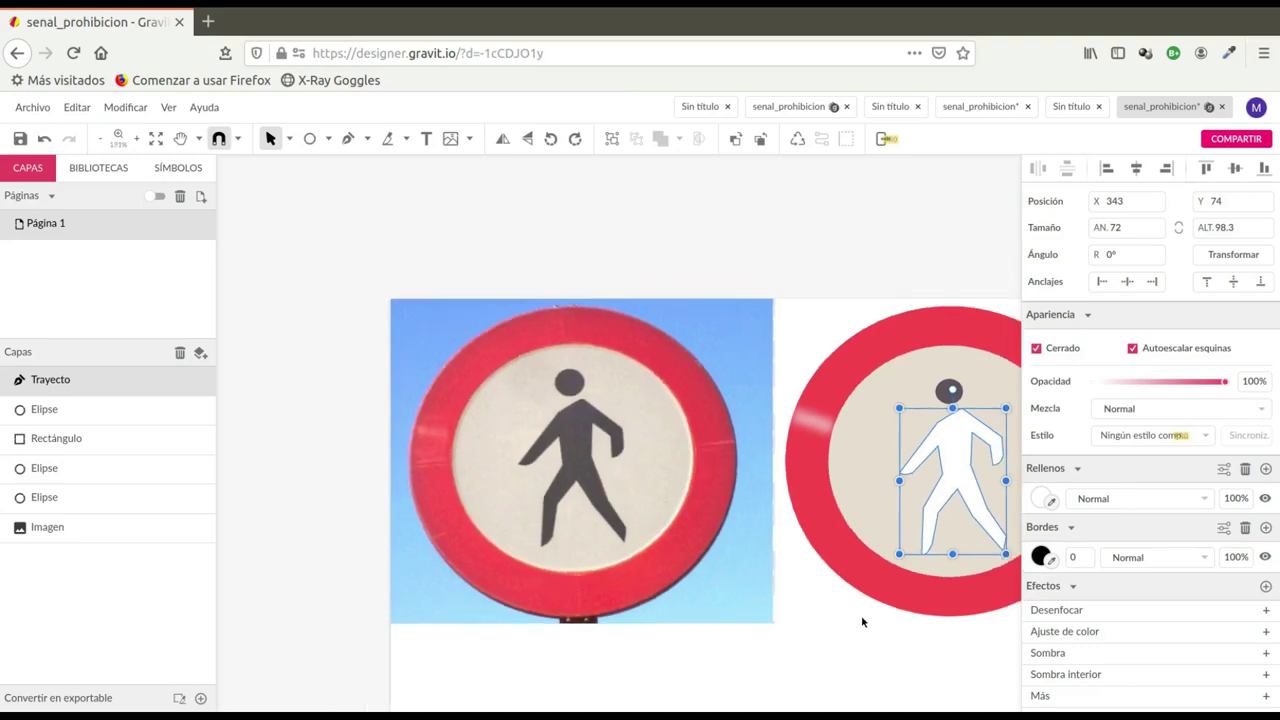
{"action": "scroll", "coordinate": [707, 563], "scroll_direction": "up", "scroll_amount": 1}
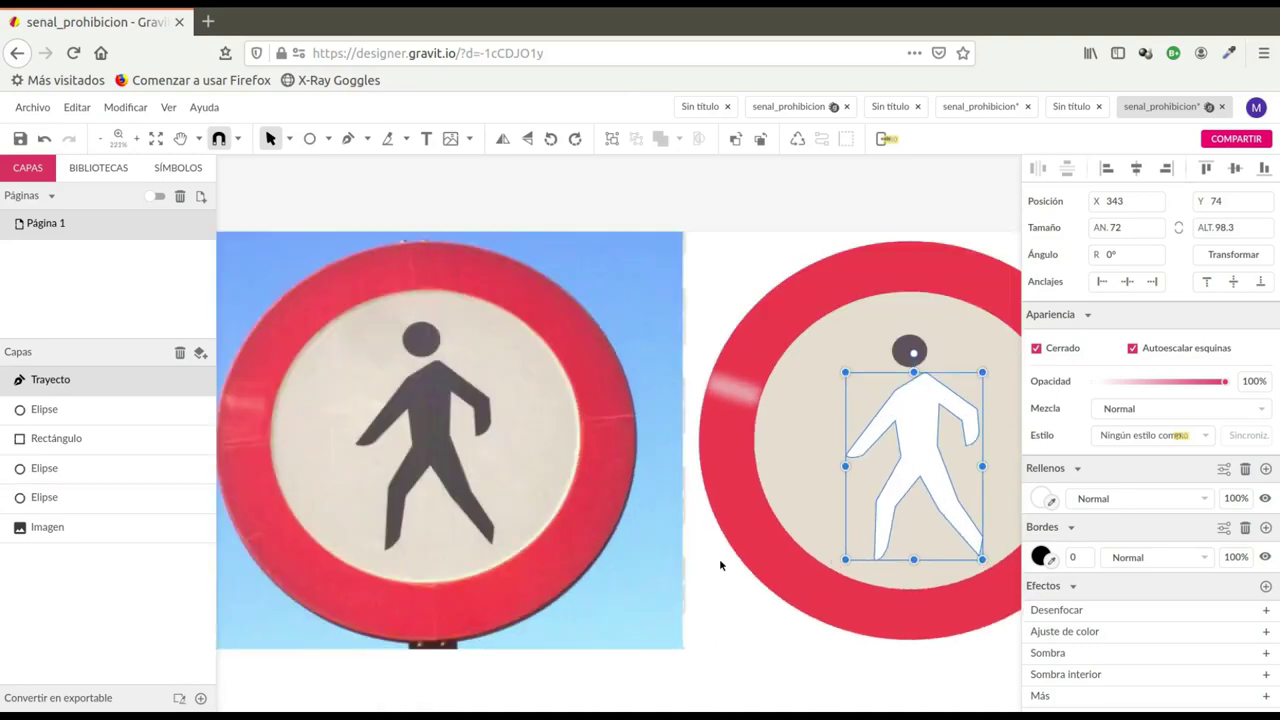
Fill the body path with the dark color sampled from the pedestrian figure in the photo and deselect it
{"action": "left_click", "coordinate": [1050, 502]}
{"action": "left_click", "coordinate": [431, 422]}
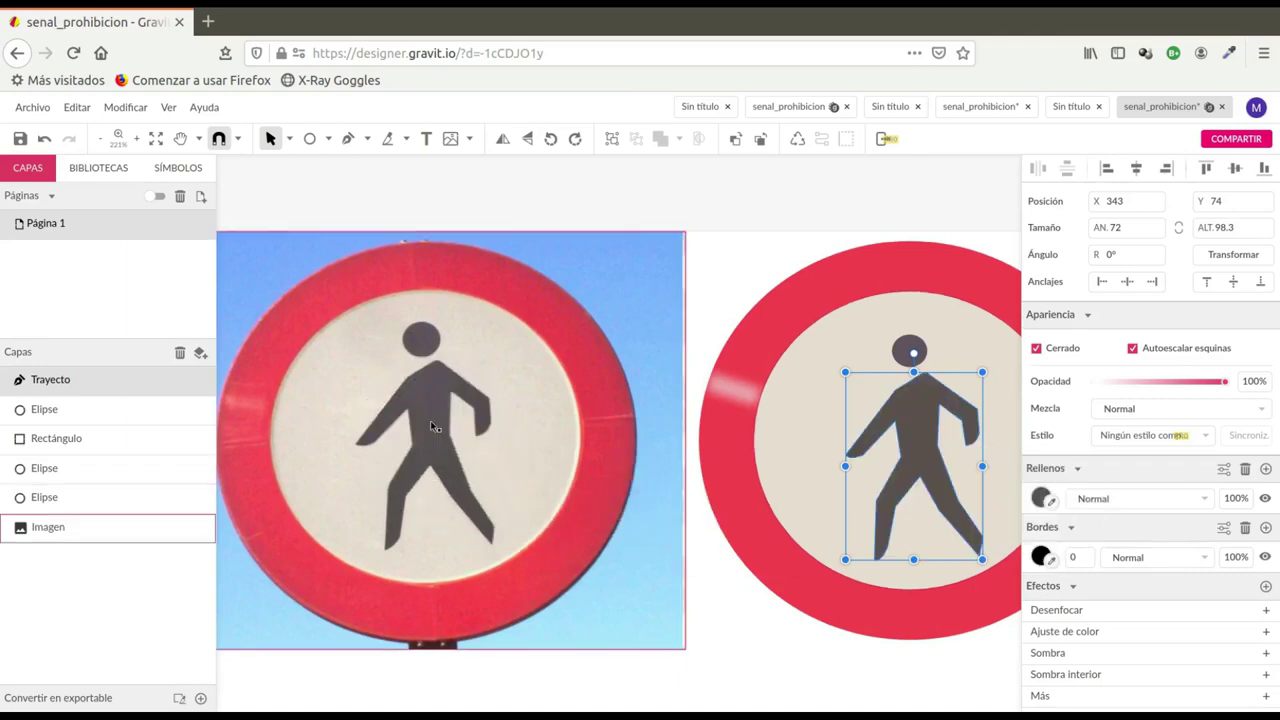
{"action": "left_click", "coordinate": [757, 656]}
Add a border with a width of 2 to the outer red ellipse of the redrawn sign
{"action": "scroll", "coordinate": [753, 306], "scroll_direction": "down", "scroll_amount": 2}
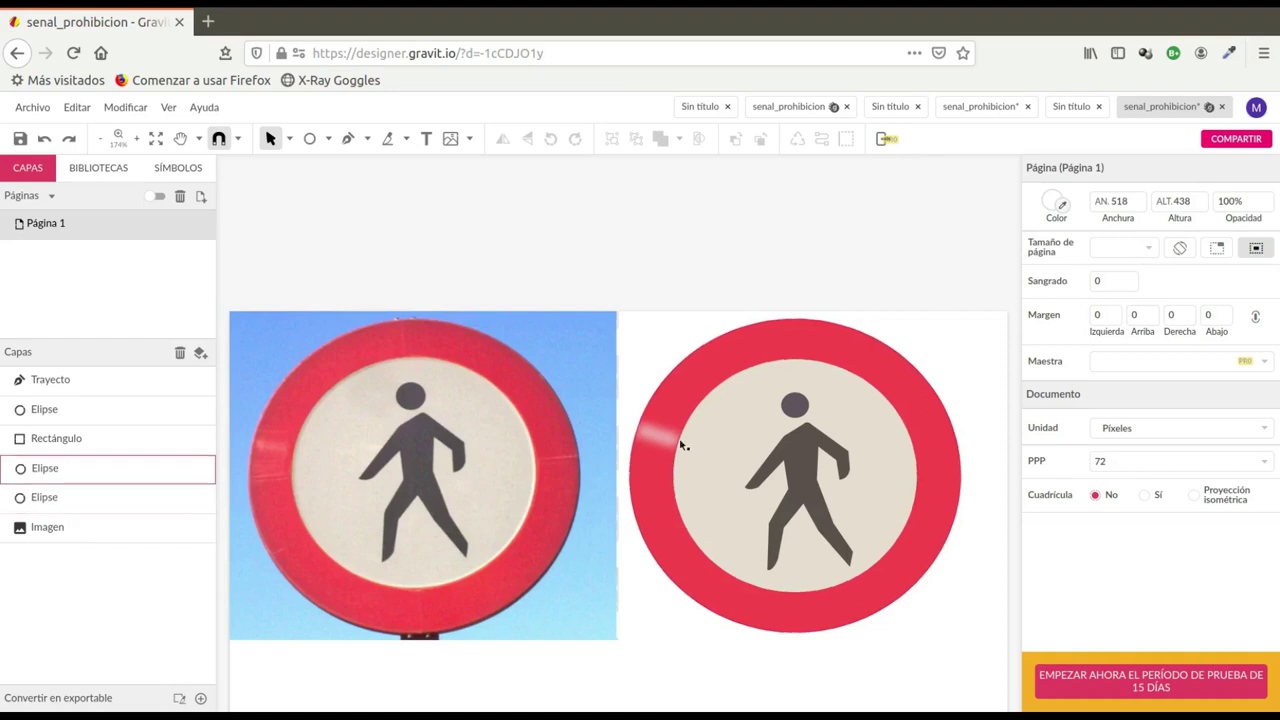
{"action": "left_click", "coordinate": [705, 367]}
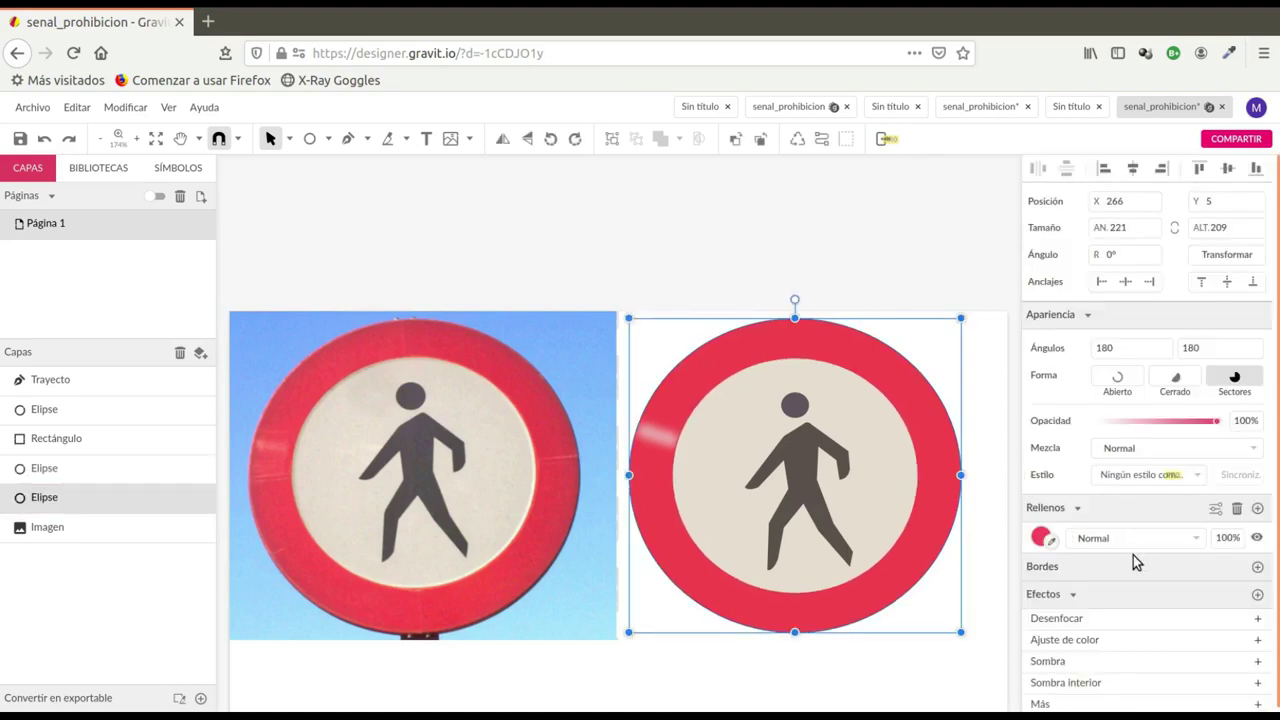
{"action": "left_click", "coordinate": [1258, 567]}
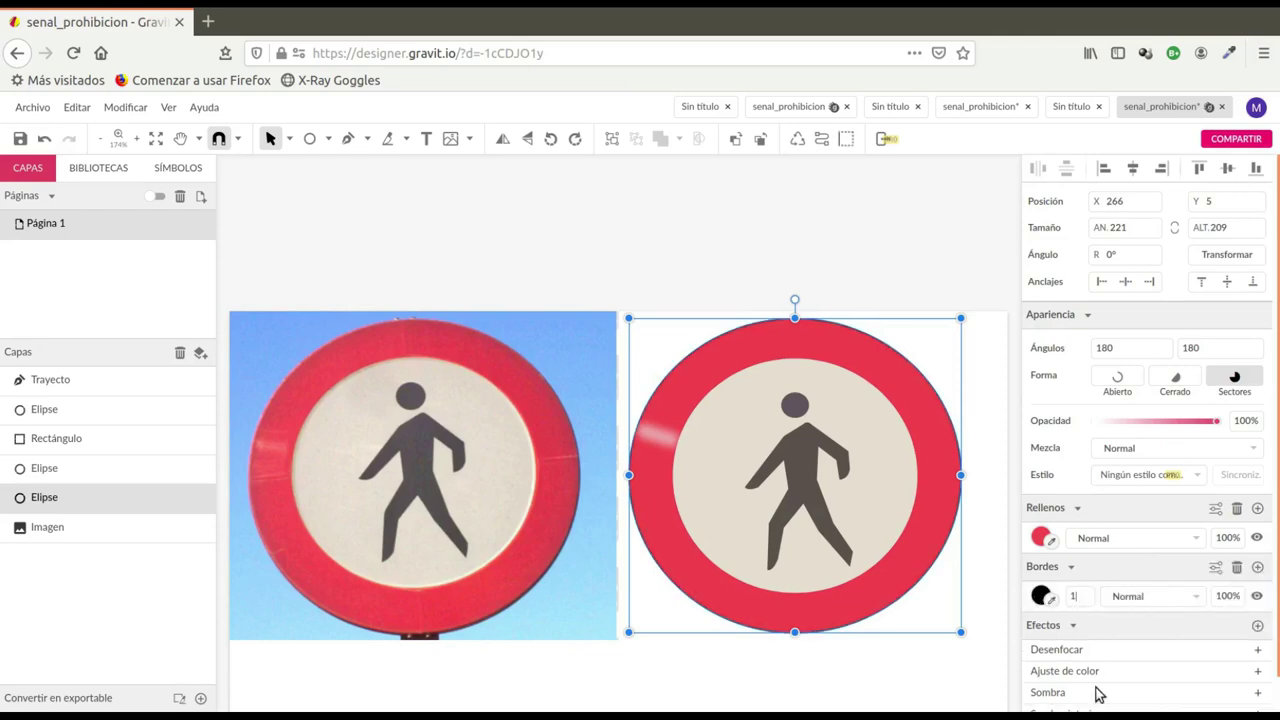
{"action": "key", "text": "Tab"}
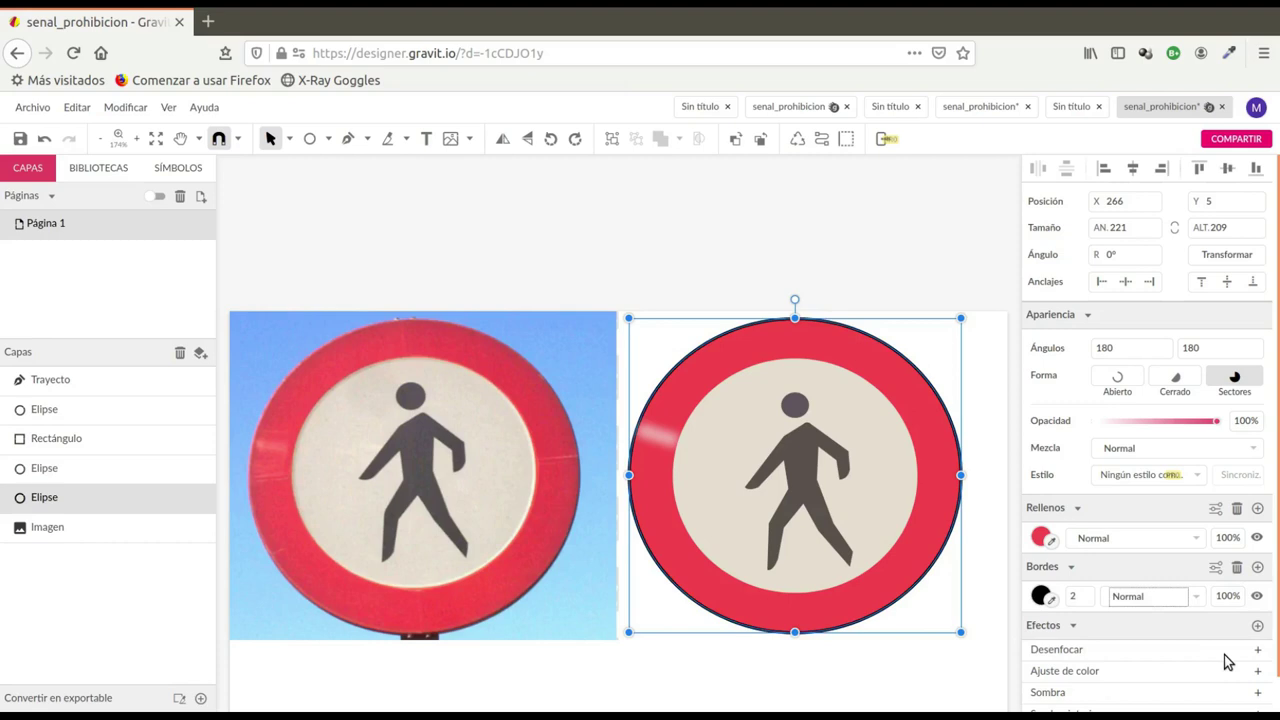
Change the outer ellipse's border to a linear gradient running diagonally from its upper-left edge to its lower-right edge
{"action": "left_click", "coordinate": [1041, 597]}
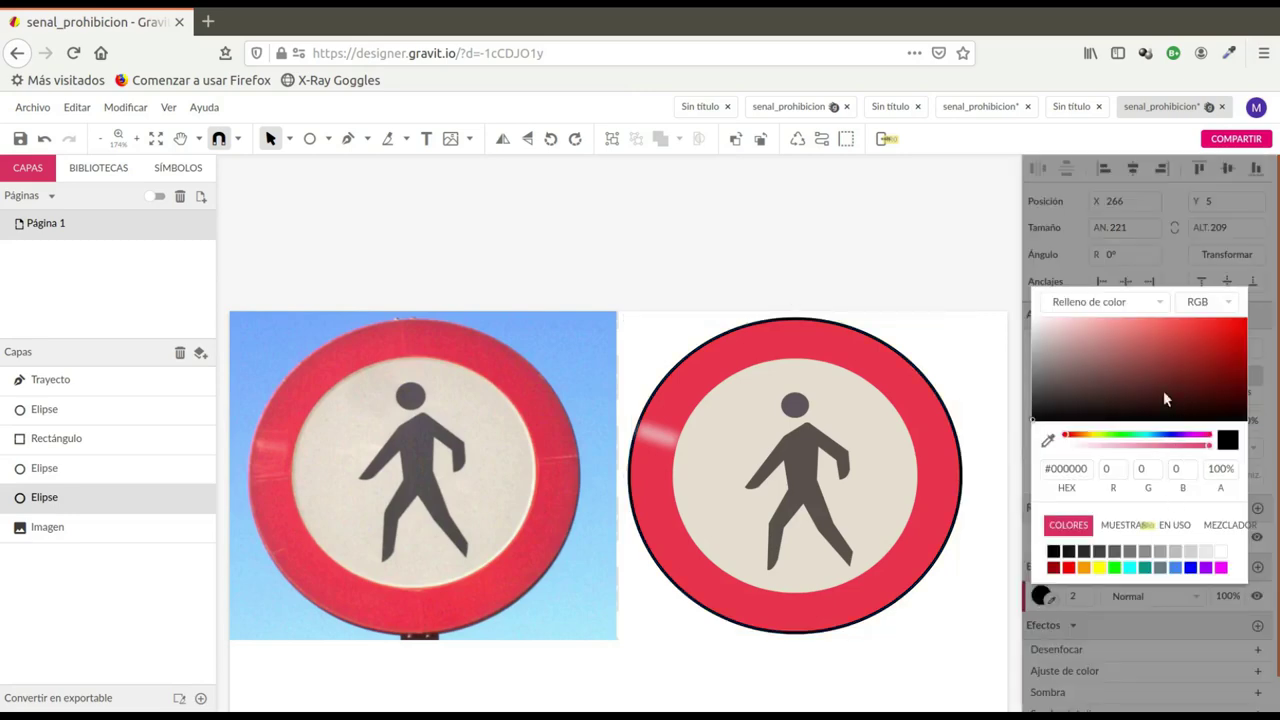
{"action": "left_click", "coordinate": [1158, 302]}
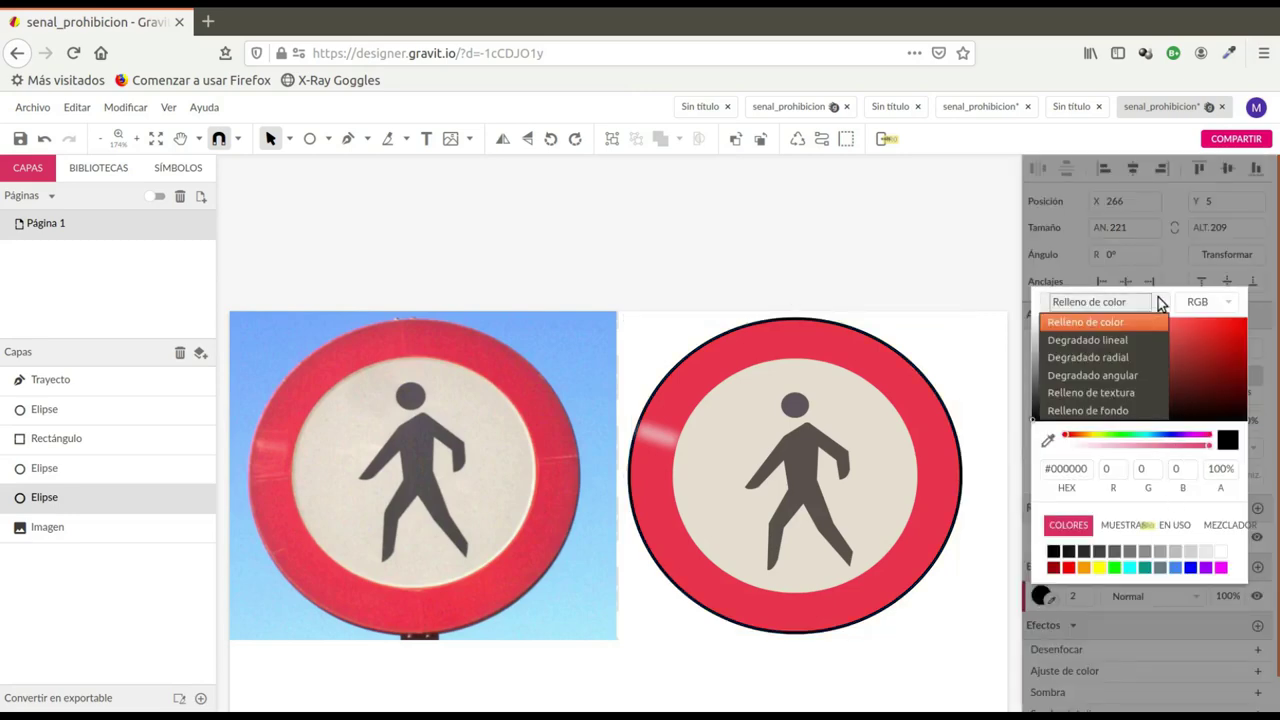
{"action": "left_click", "coordinate": [1148, 344]}
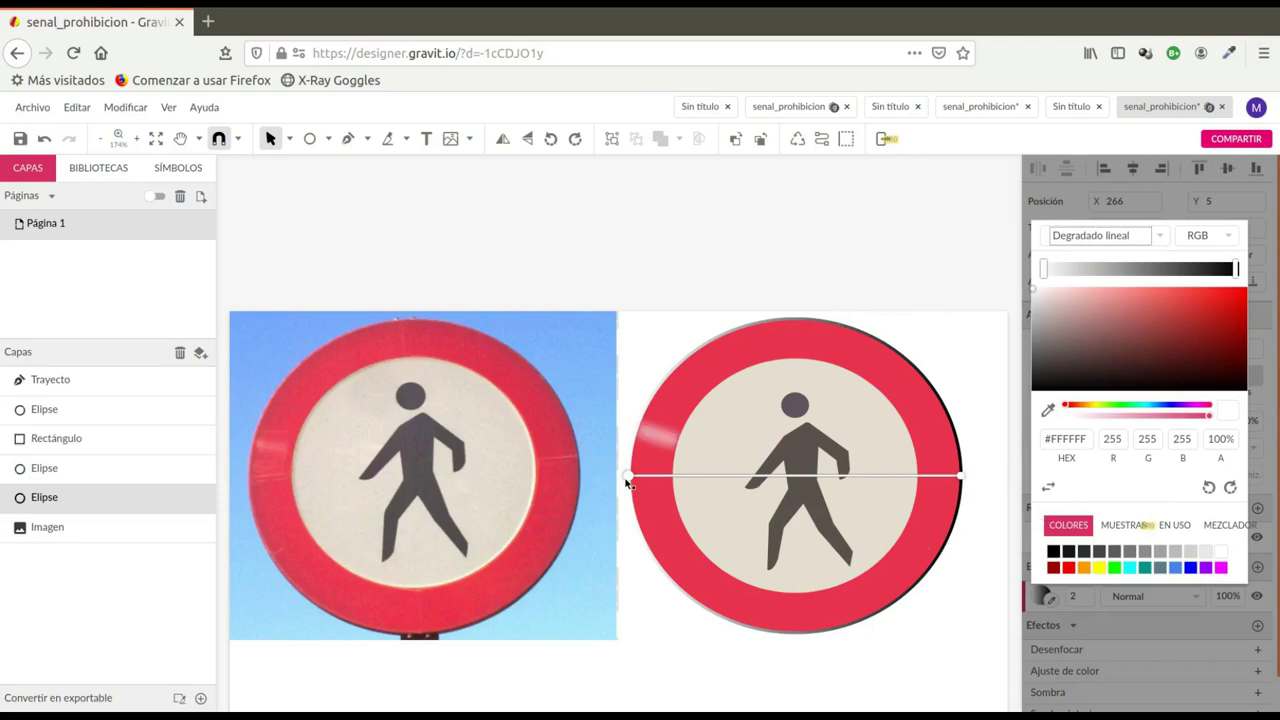
{"action": "left_click_drag", "start_coordinate": [628, 478], "coordinate": [679, 371]}
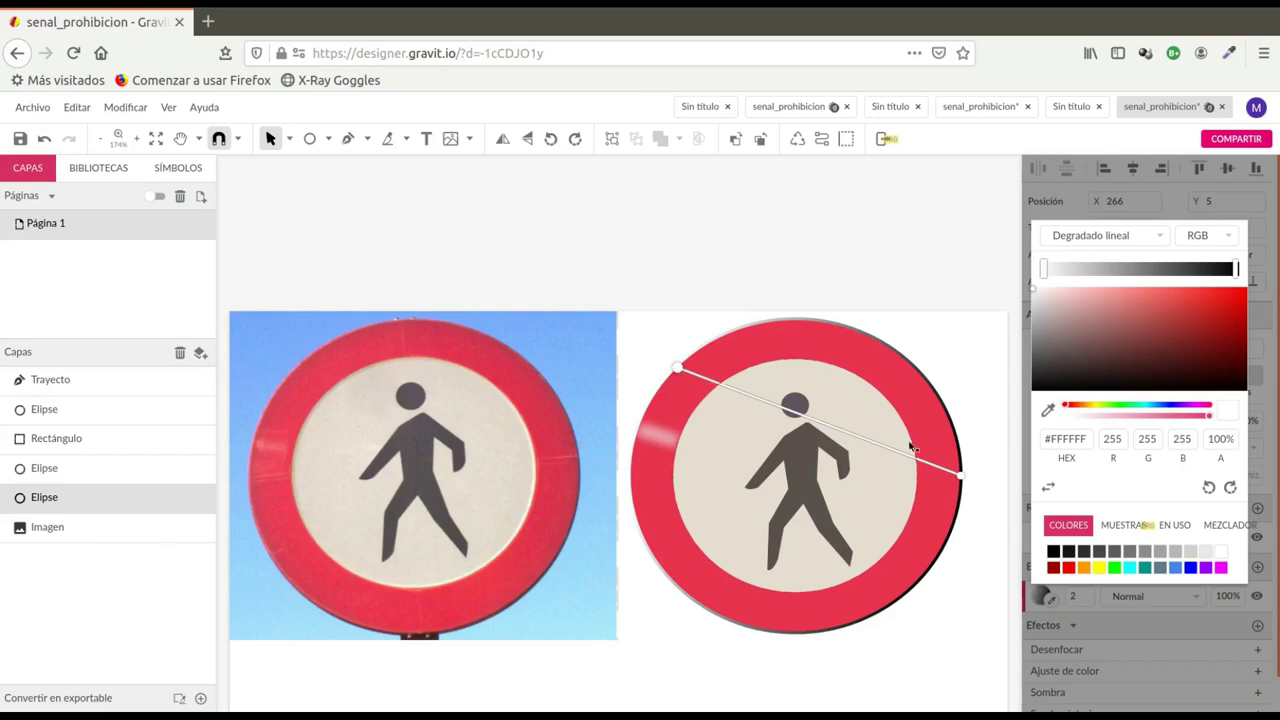
{"action": "left_click_drag", "start_coordinate": [960, 481], "coordinate": [928, 573]}
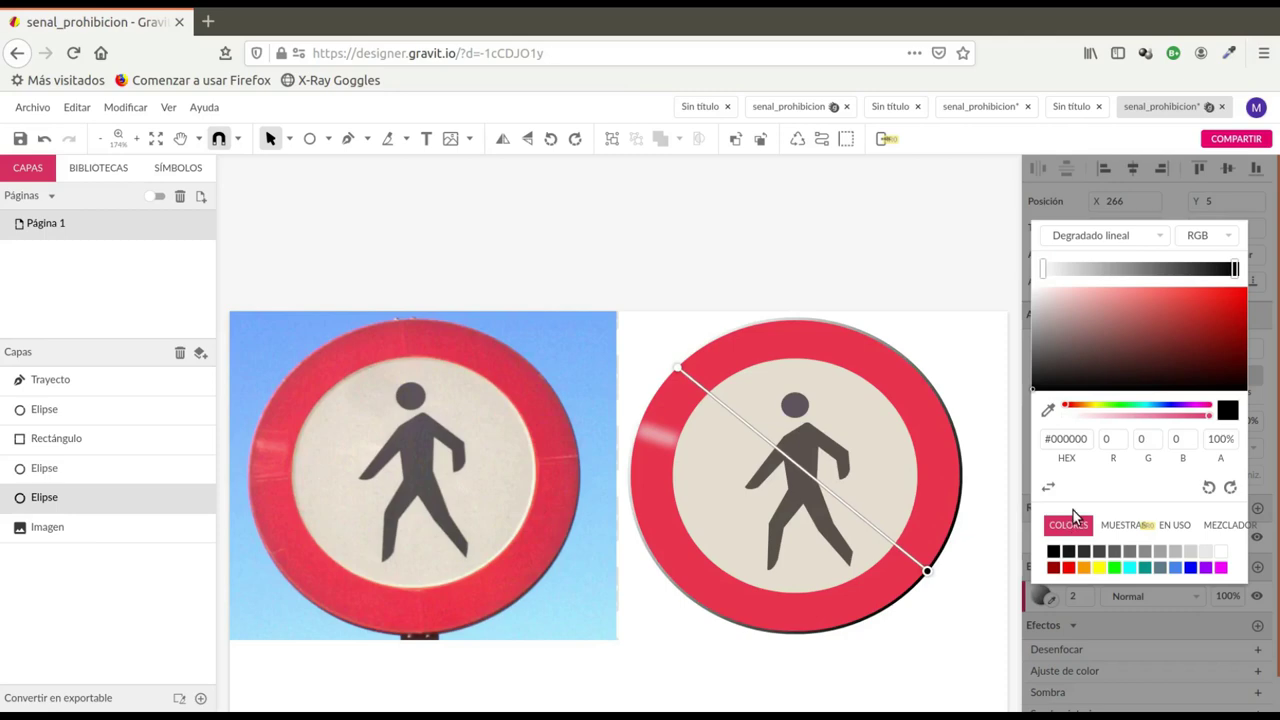
Sample the border gradient's colors from the photo's rim: pink #E292BE for the upper-left end and dark #513947 for the lower-right end
{"action": "left_click", "coordinate": [680, 372]}
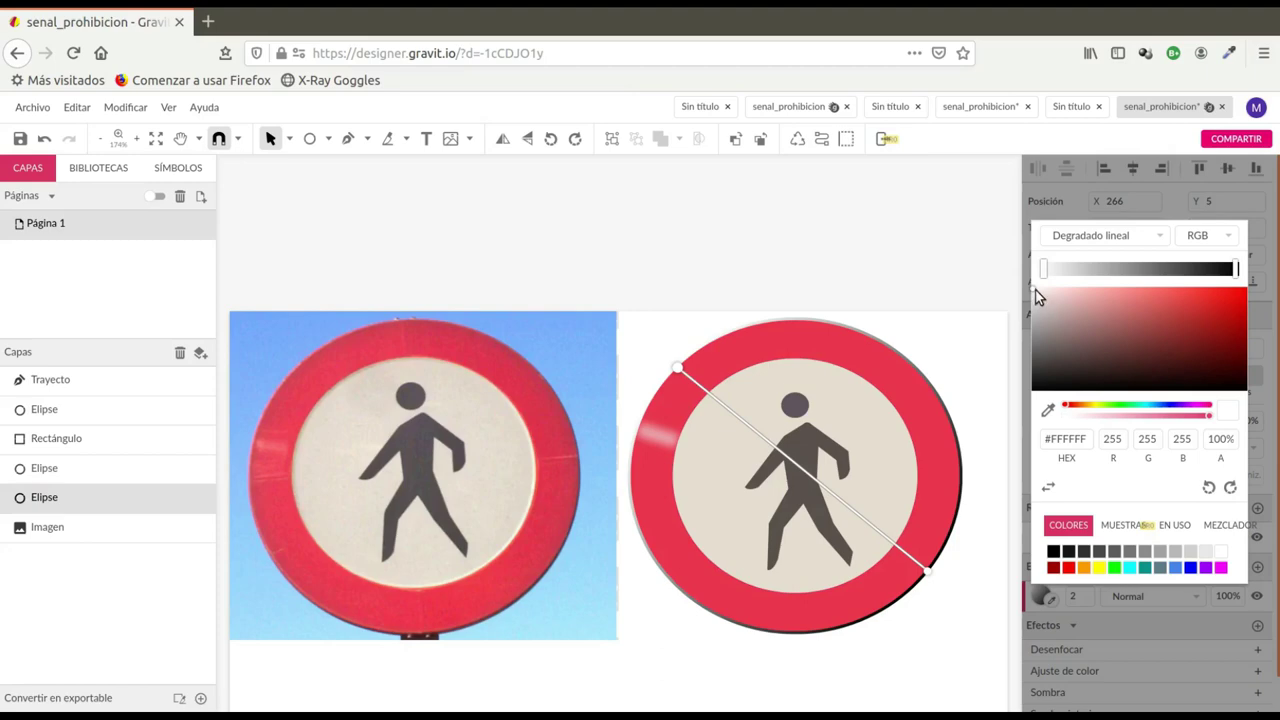
{"action": "left_click", "coordinate": [1048, 412]}
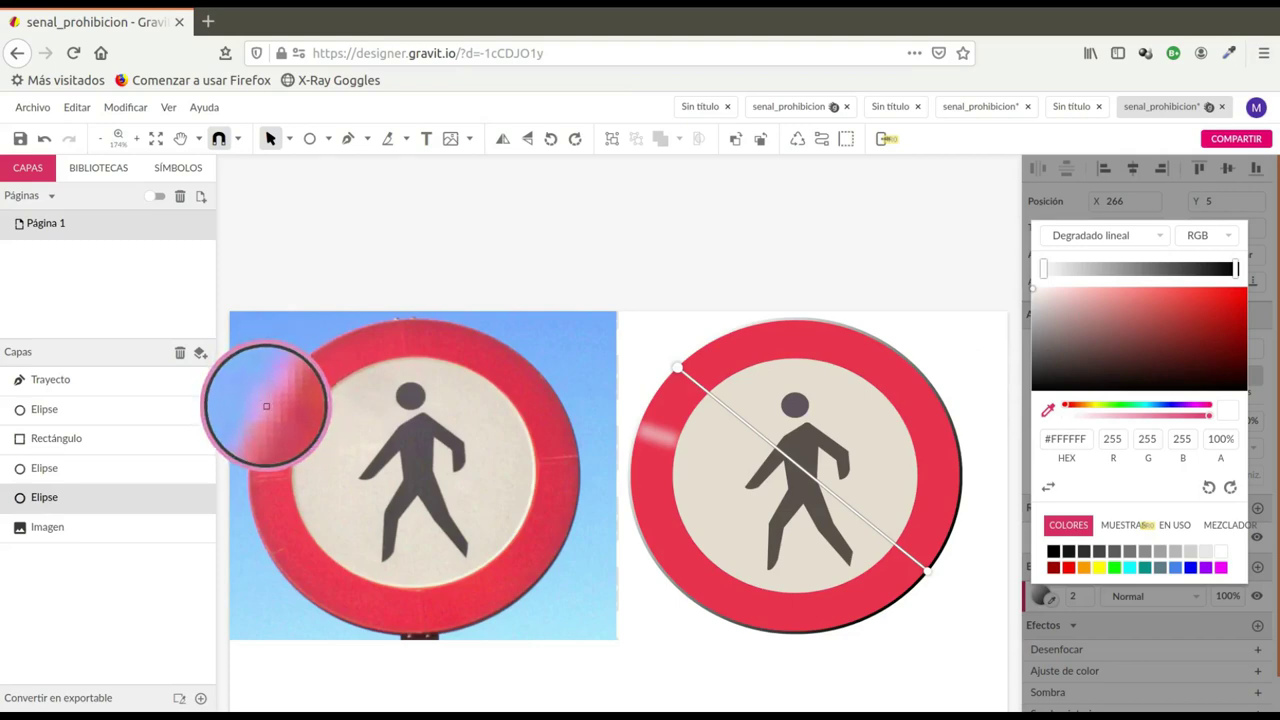
{"action": "left_click", "coordinate": [266, 407]}
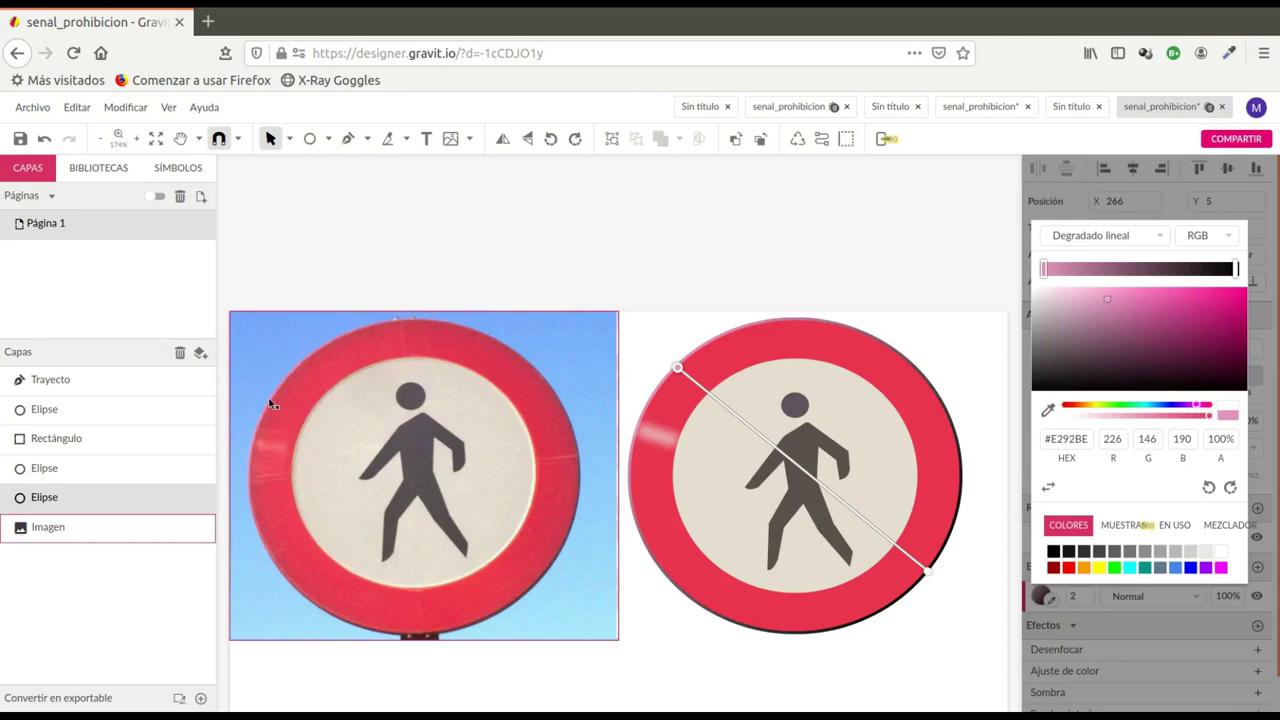
{"action": "left_click", "coordinate": [927, 573]}
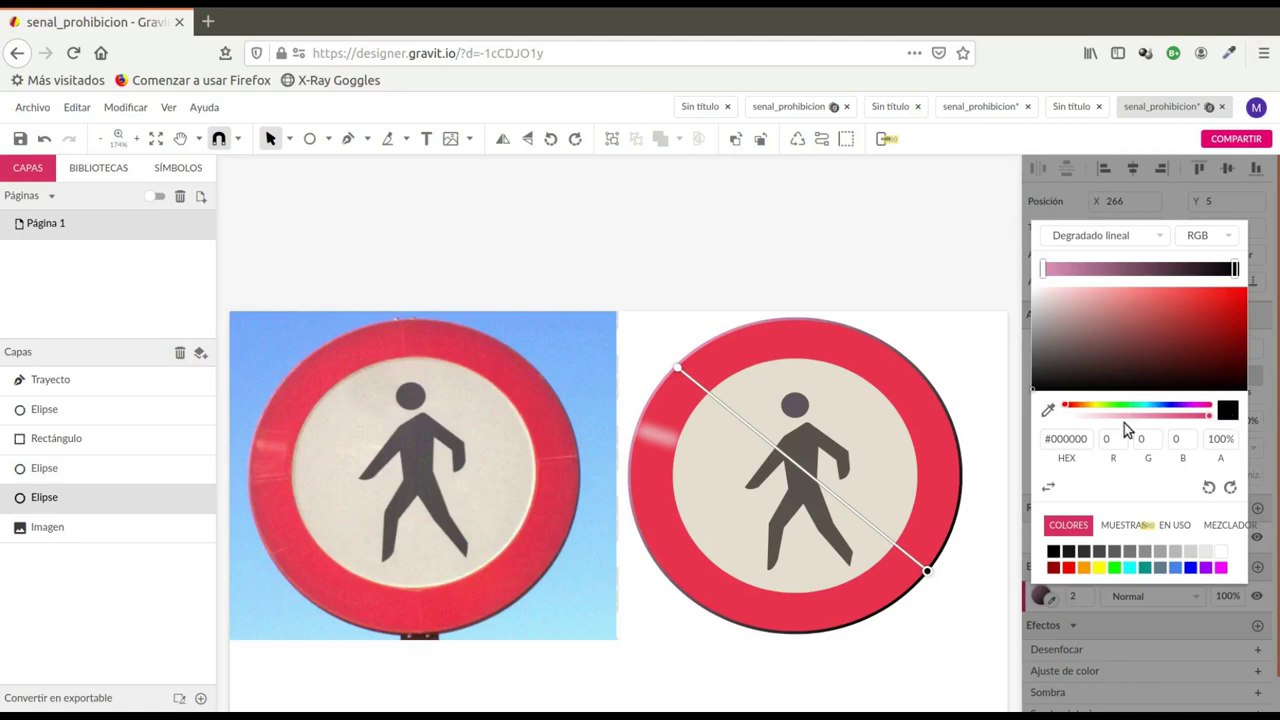
{"action": "left_click", "coordinate": [1047, 411]}
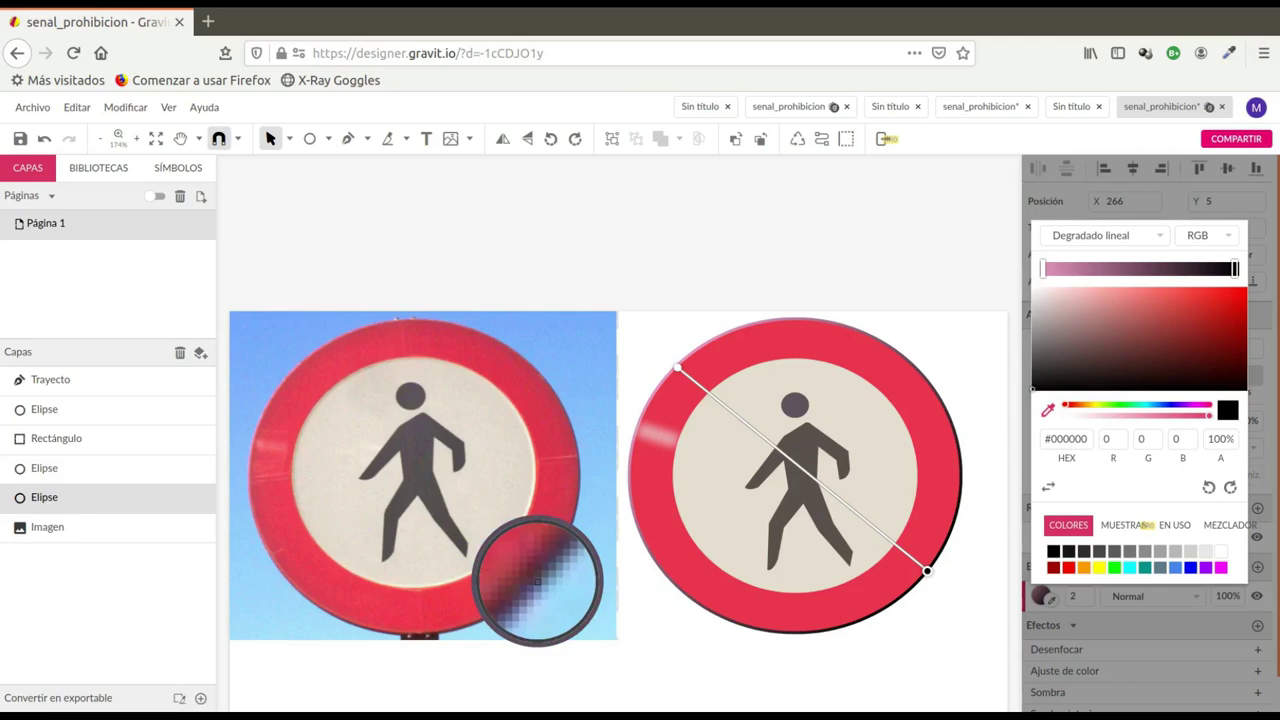
{"action": "left_click", "coordinate": [536, 568]}
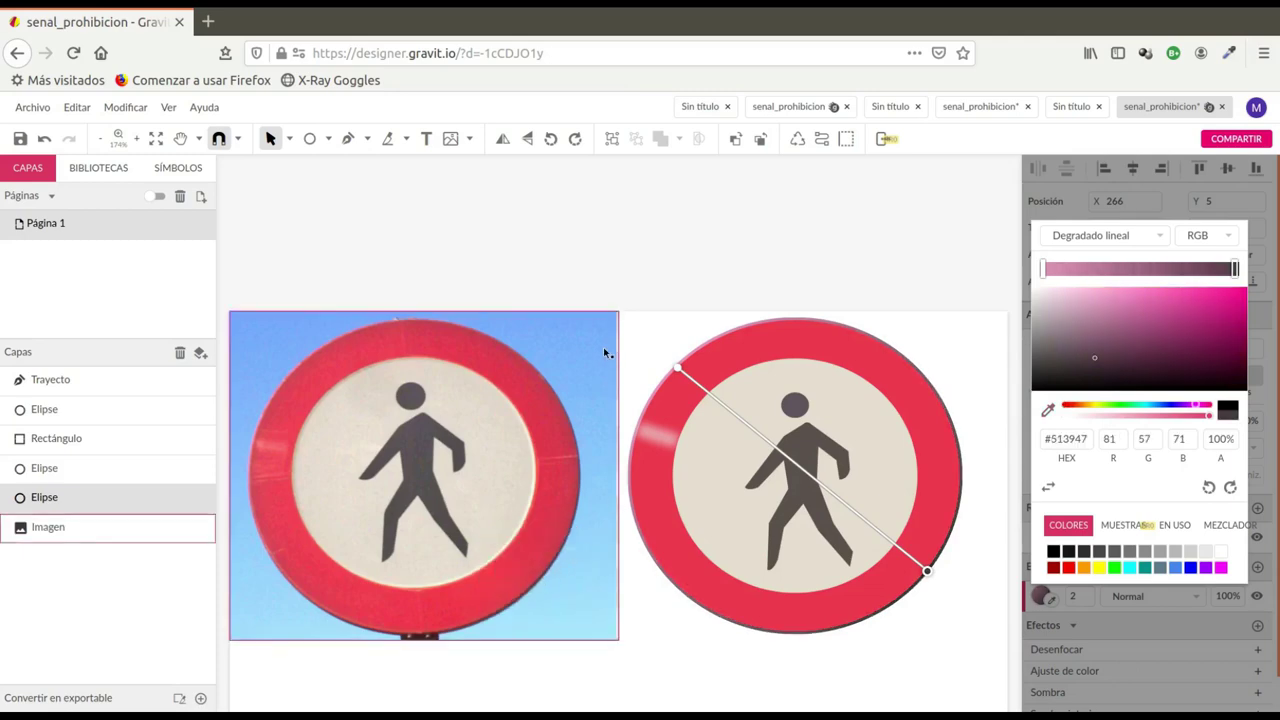
{"action": "left_click", "coordinate": [655, 332]}
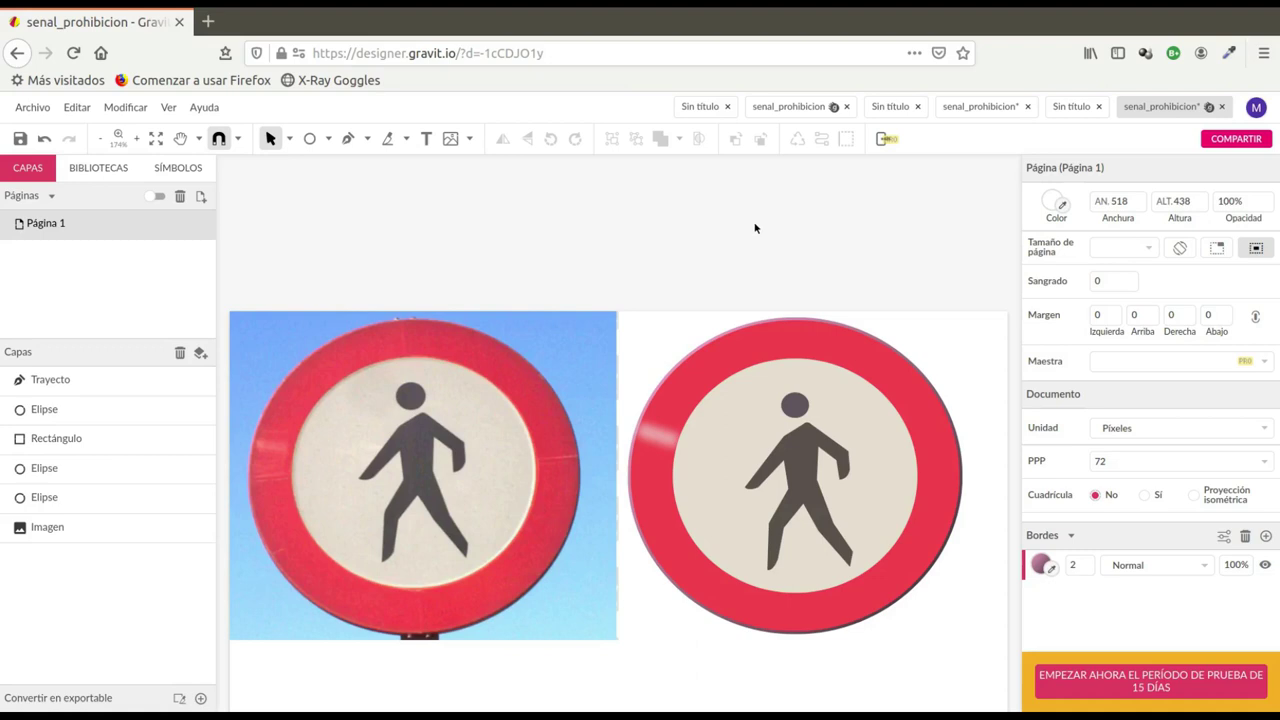
Delete the reference photo and group all the shapes of the redrawn sign
{"action": "left_click", "coordinate": [579, 349]}
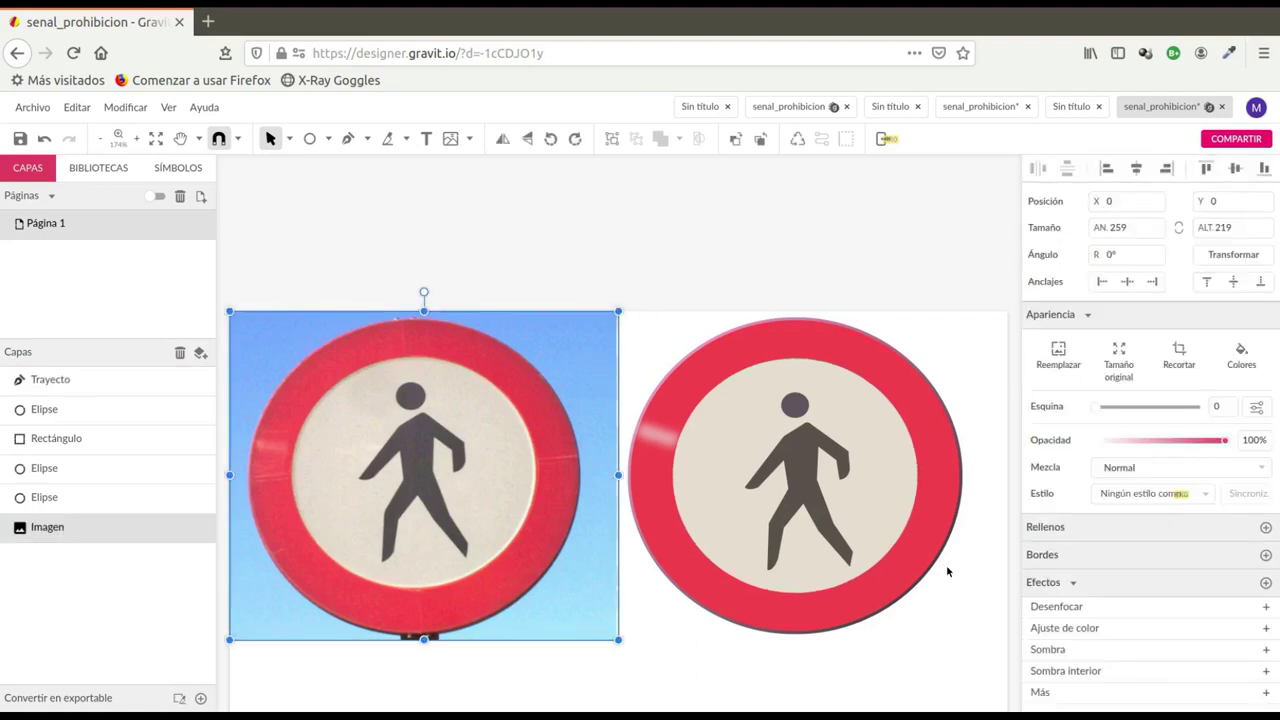
{"action": "key", "text": "Delete"}
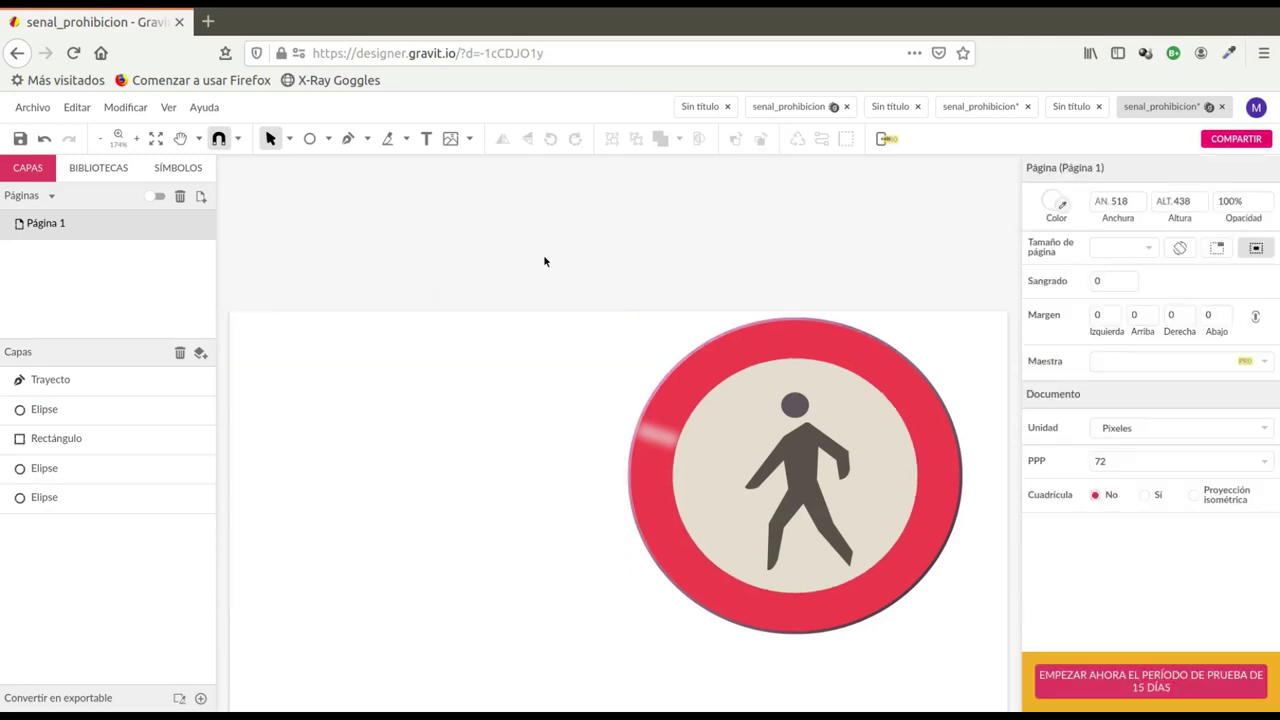
{"action": "left_click_drag", "start_coordinate": [544, 256], "coordinate": [983, 646]}
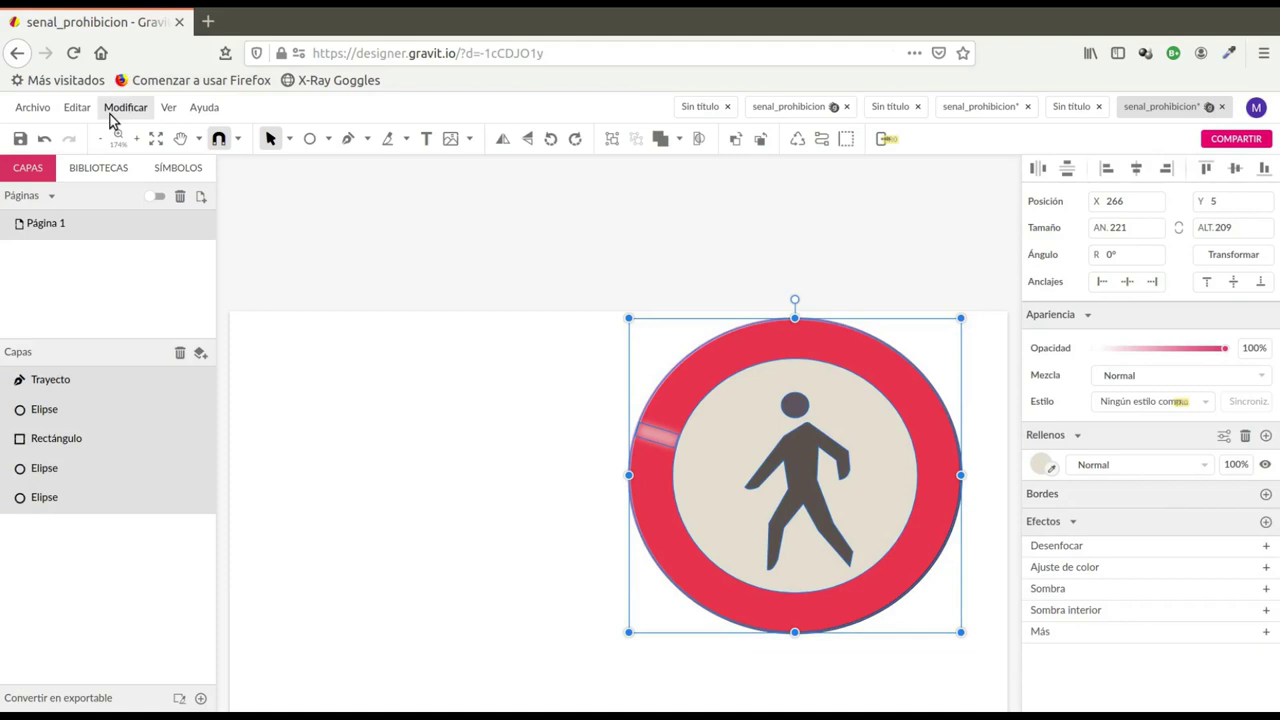
{"action": "left_click", "coordinate": [112, 112]}
{"action": "left_click", "coordinate": [211, 224]}
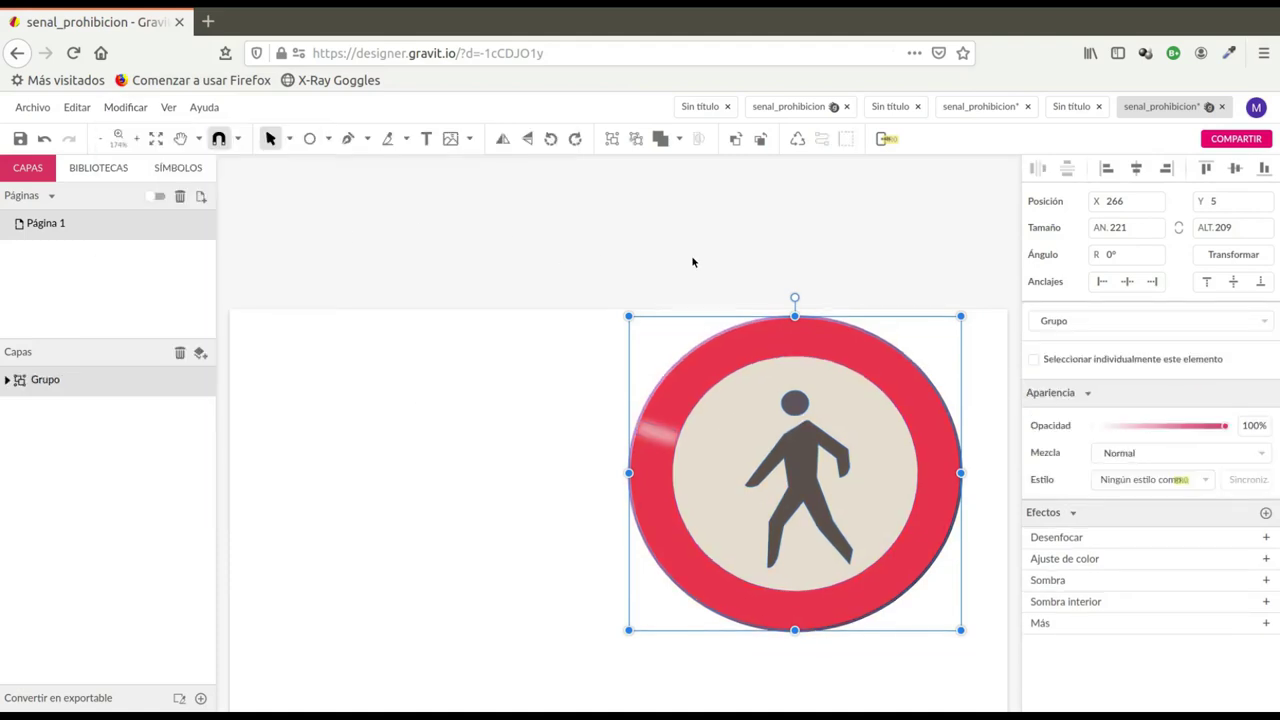
Enlarge the sign group proportionally to about 430 by 412 px so it nearly fills the page height, and deselect it
{"action": "scroll", "coordinate": [692, 261], "scroll_direction": "down", "scroll_amount": 2}
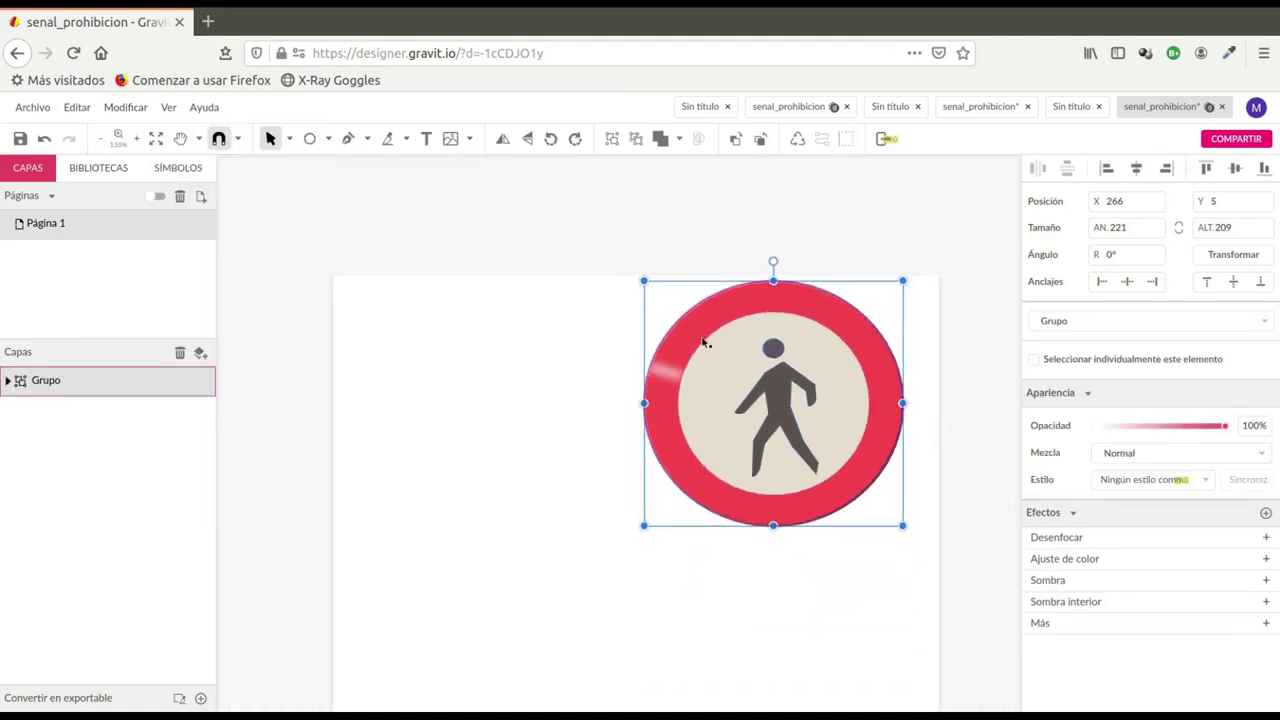
{"action": "scroll", "coordinate": [700, 420], "scroll_direction": "down", "scroll_amount": 2}
{"action": "scroll", "coordinate": [658, 560], "scroll_direction": "up", "scroll_amount": 1}
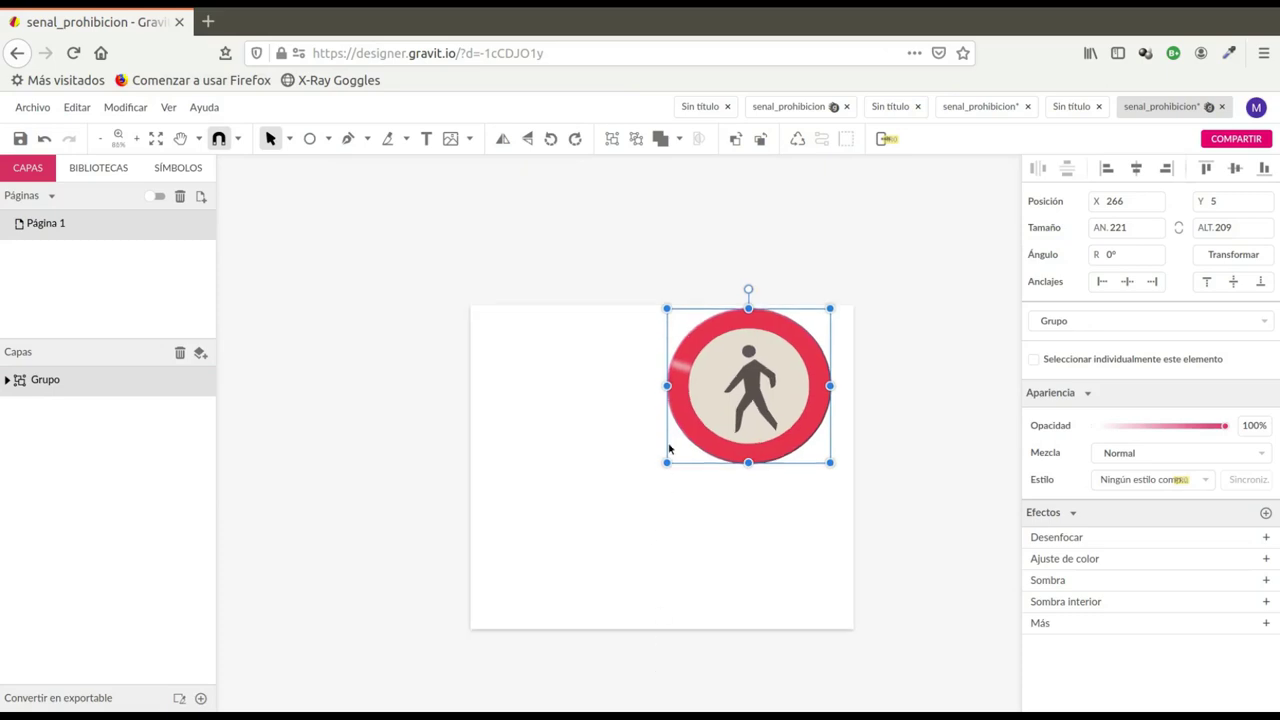
{"action": "key", "text": "shift"}
{"action": "left_click_drag", "start_coordinate": [567, 571], "coordinate": [511, 612]}
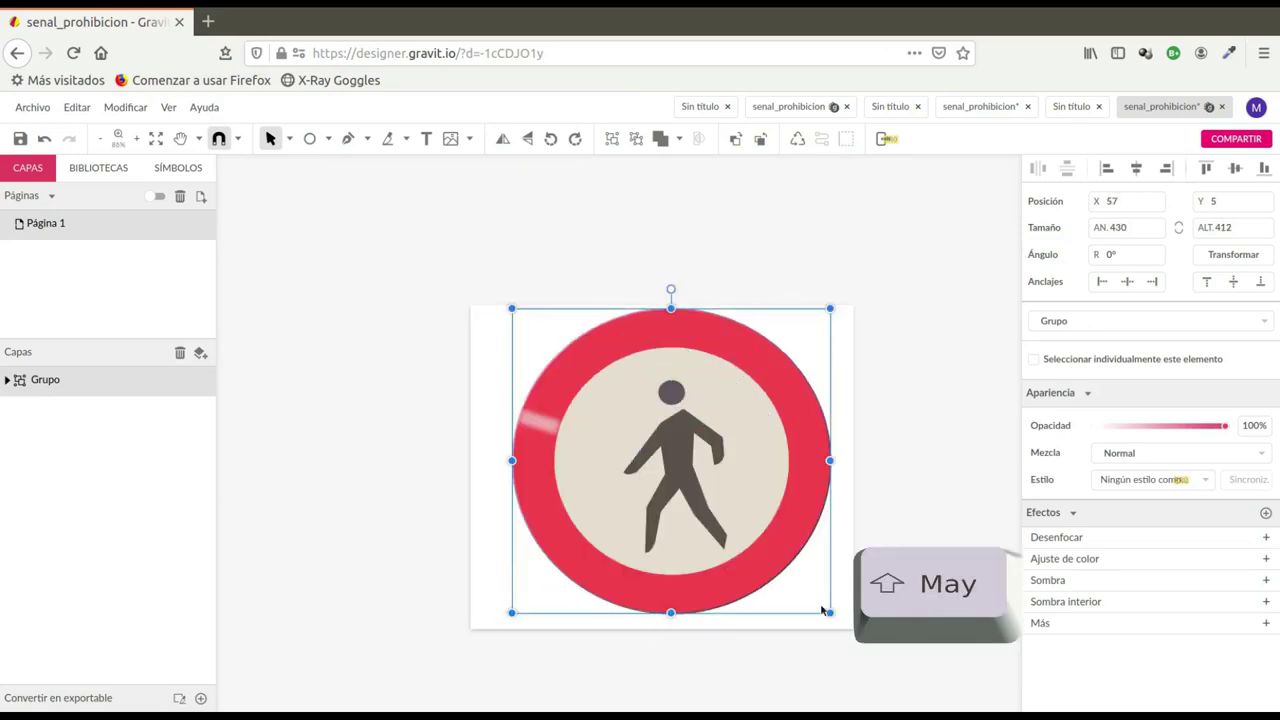
{"action": "left_click", "coordinate": [925, 498]}
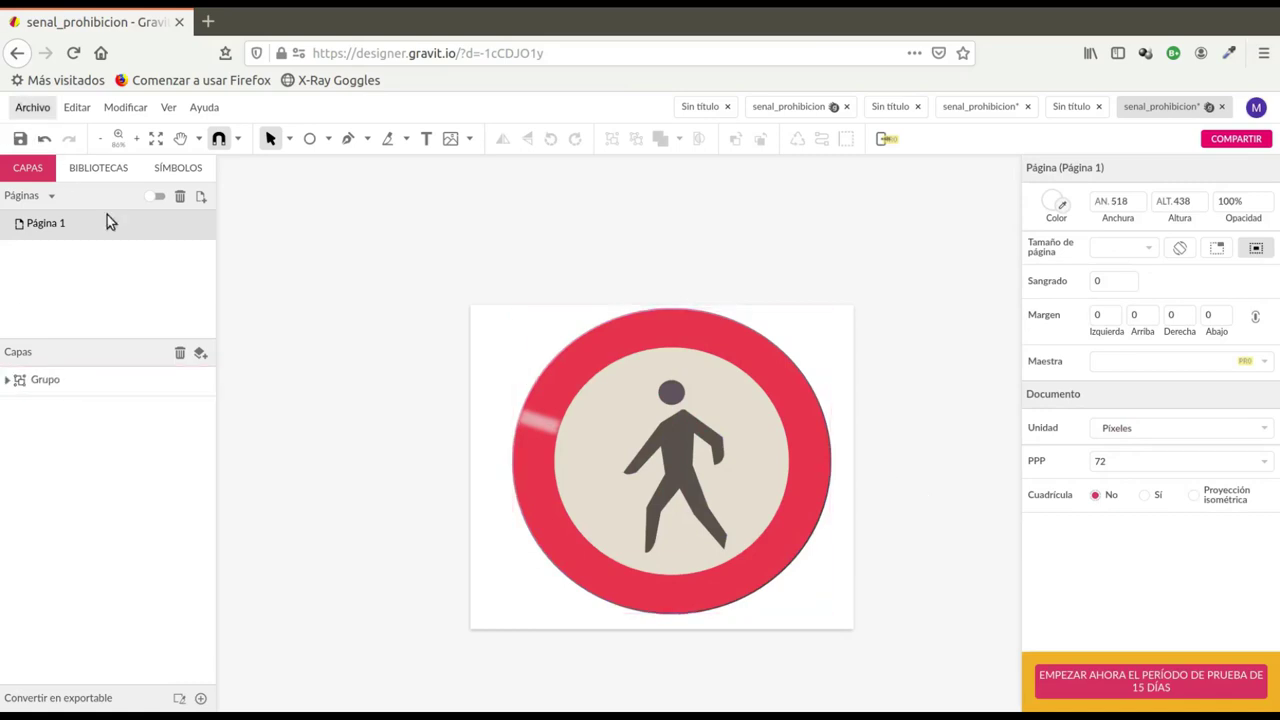
Save the finished sign design in its existing file
{"action": "left_click", "coordinate": [32, 107]}
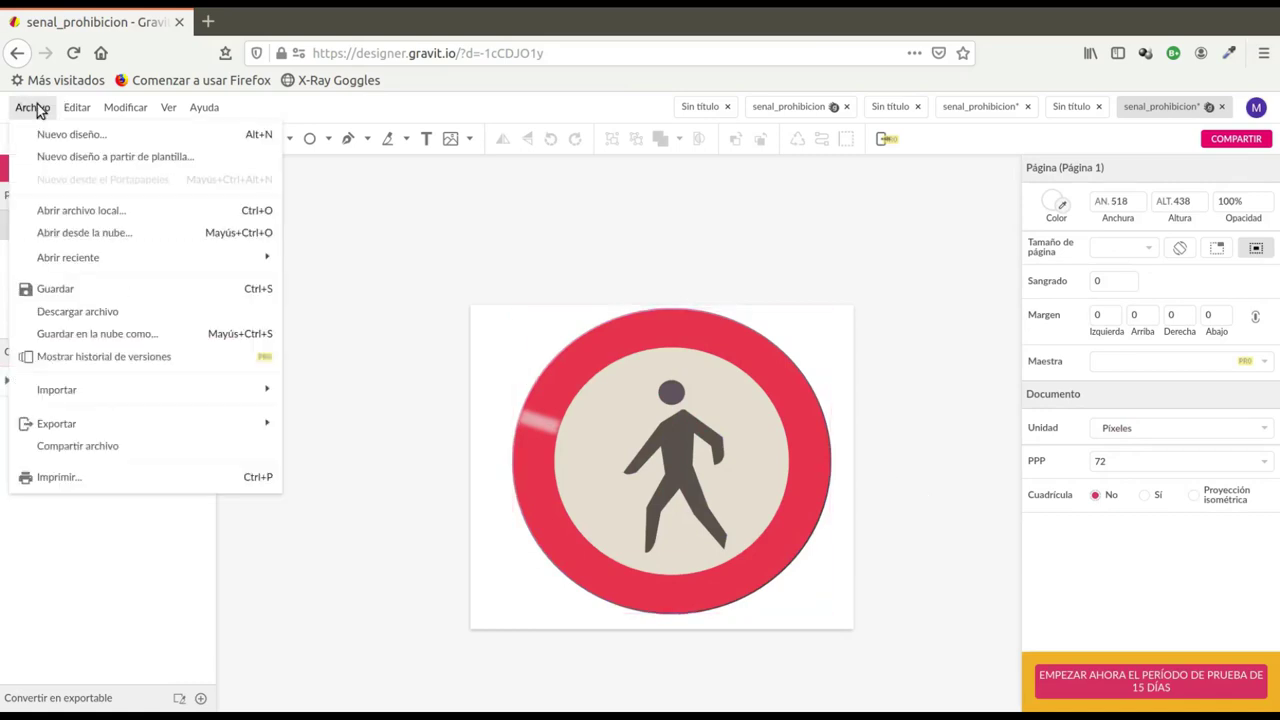
{"action": "left_click", "coordinate": [51, 289]}
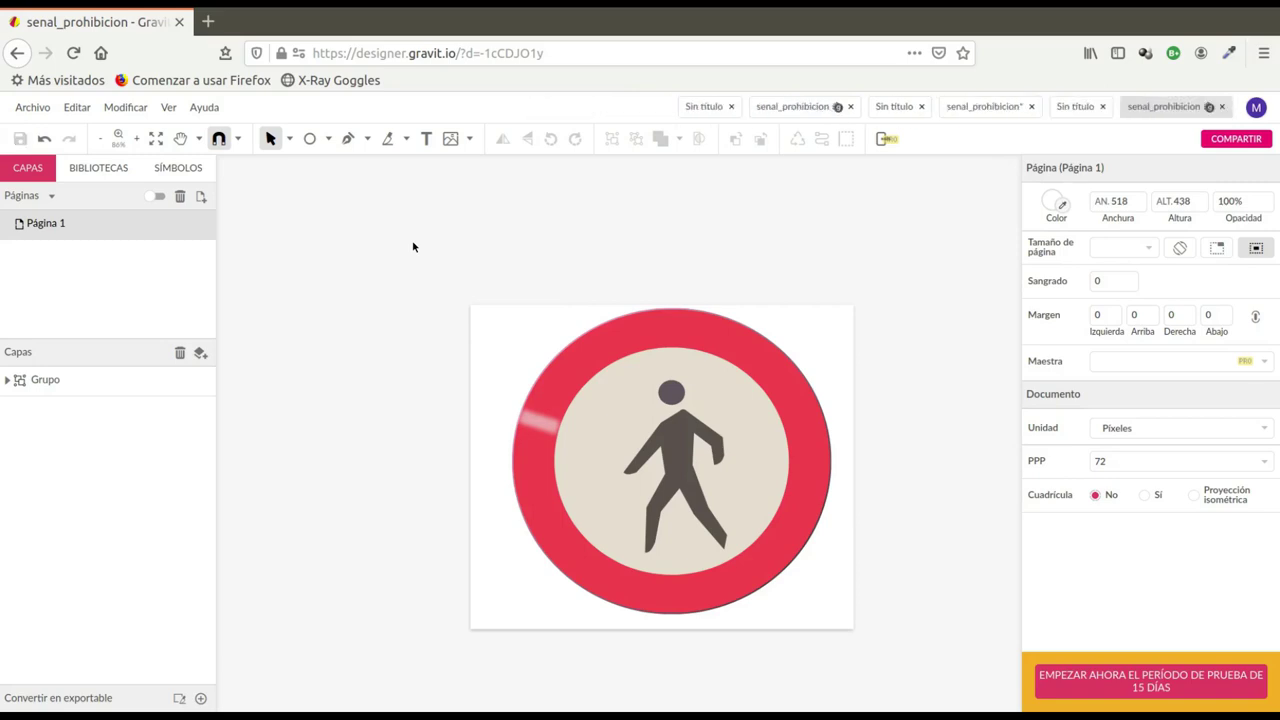
{"action": "left_click", "coordinate": [737, 451]}
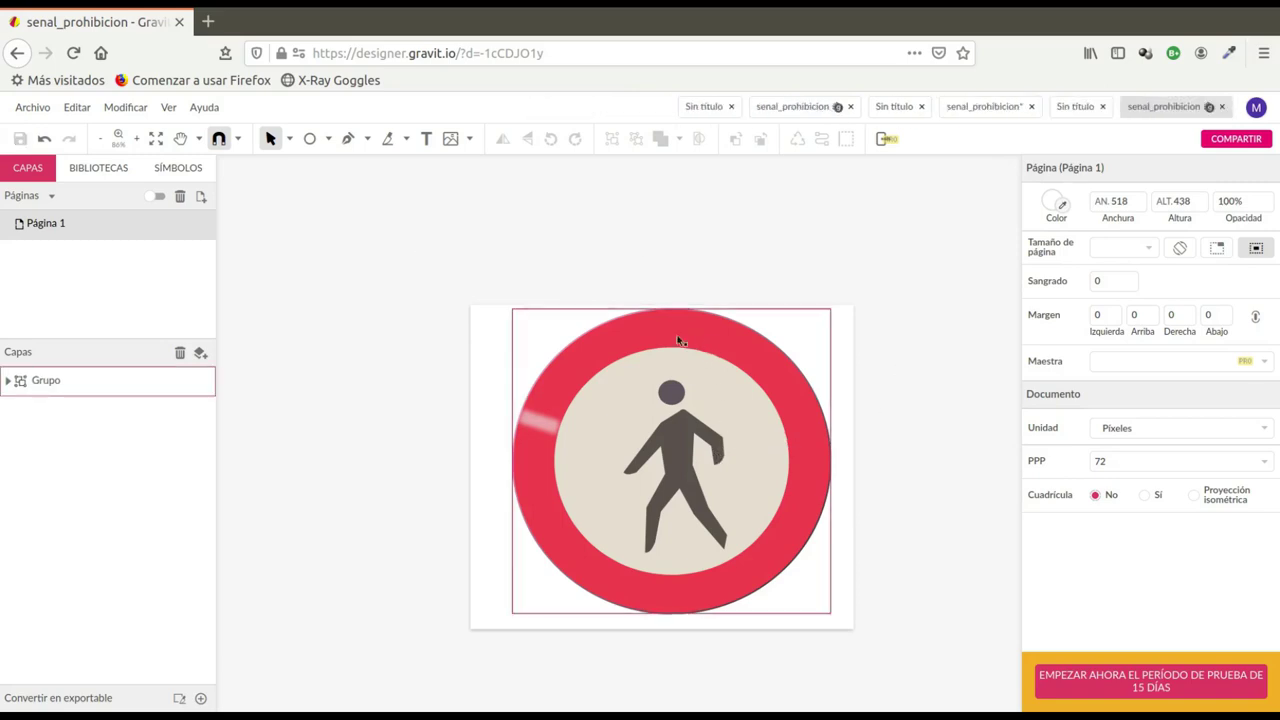
{"action": "left_click", "coordinate": [472, 508]}
{"action": "left_click", "coordinate": [544, 408]}
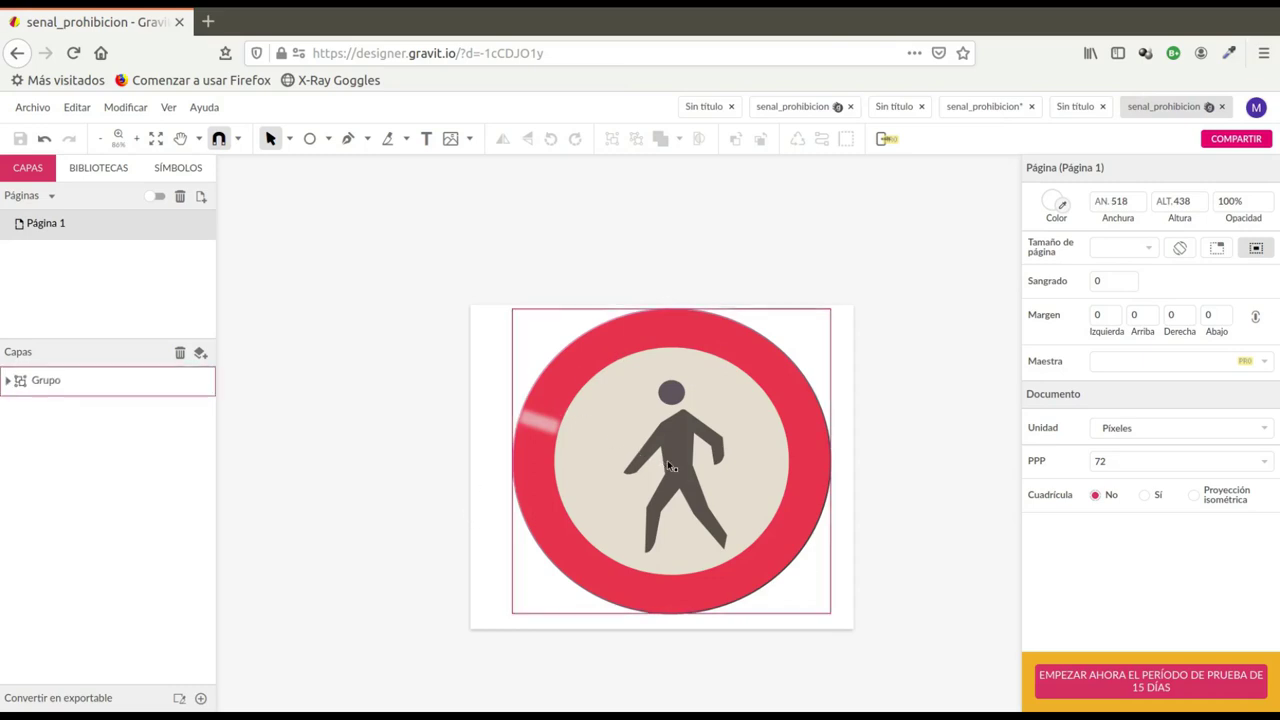